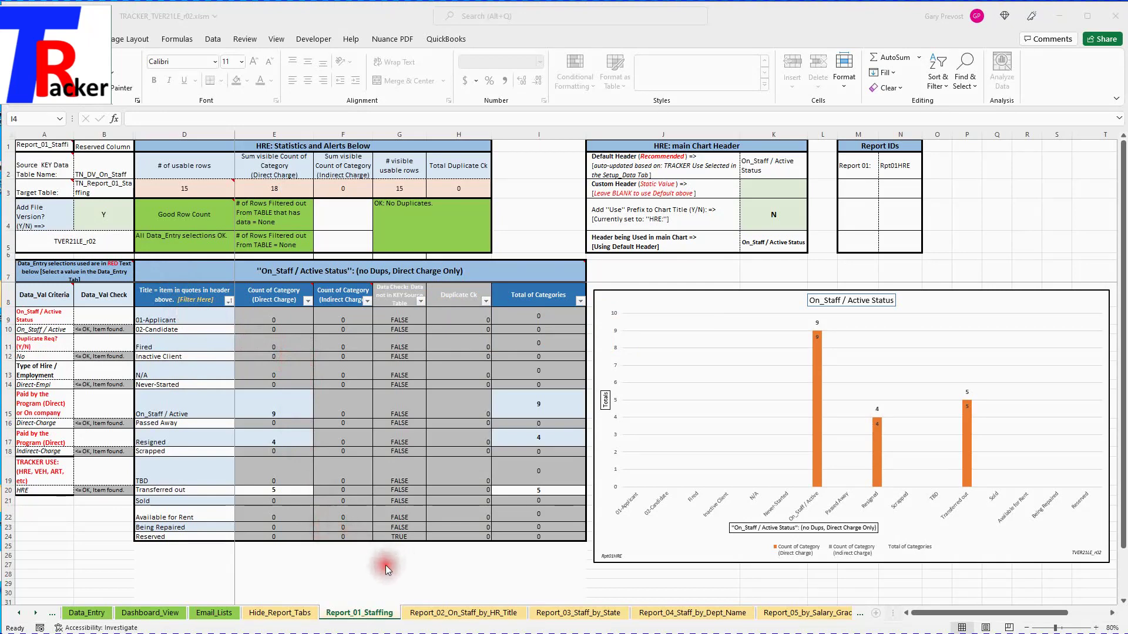
# Open the Table_Header_Converter sheet and review its header groups, highlighting the HRE: Human Resources and VEH: Vehicles rows
pyautogui.click(34, 617)
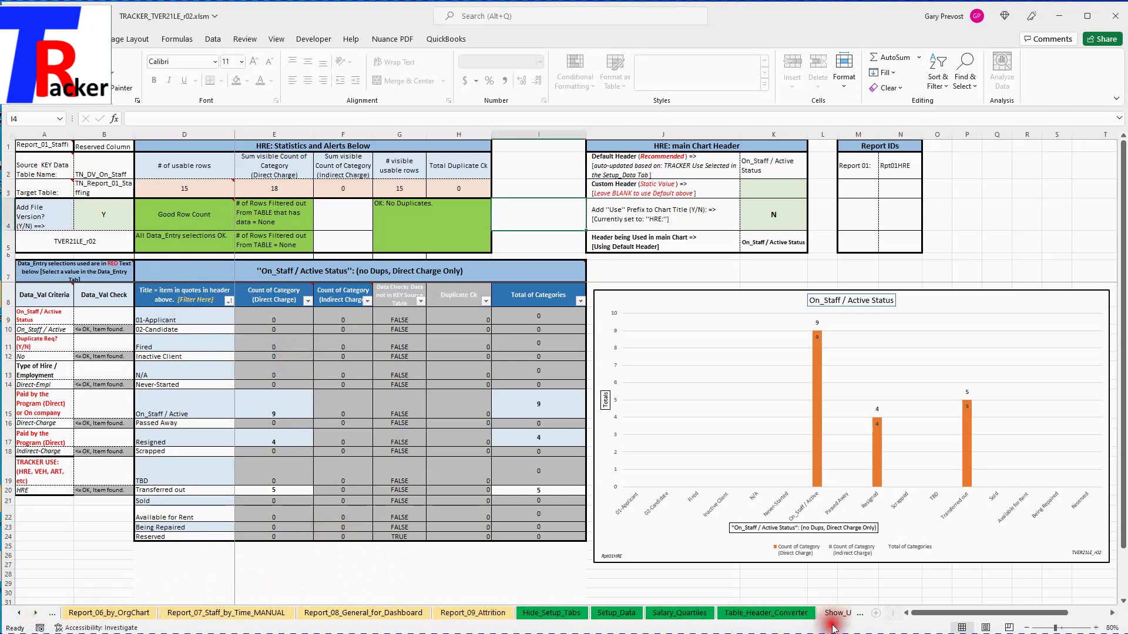
pyautogui.click(747, 614)
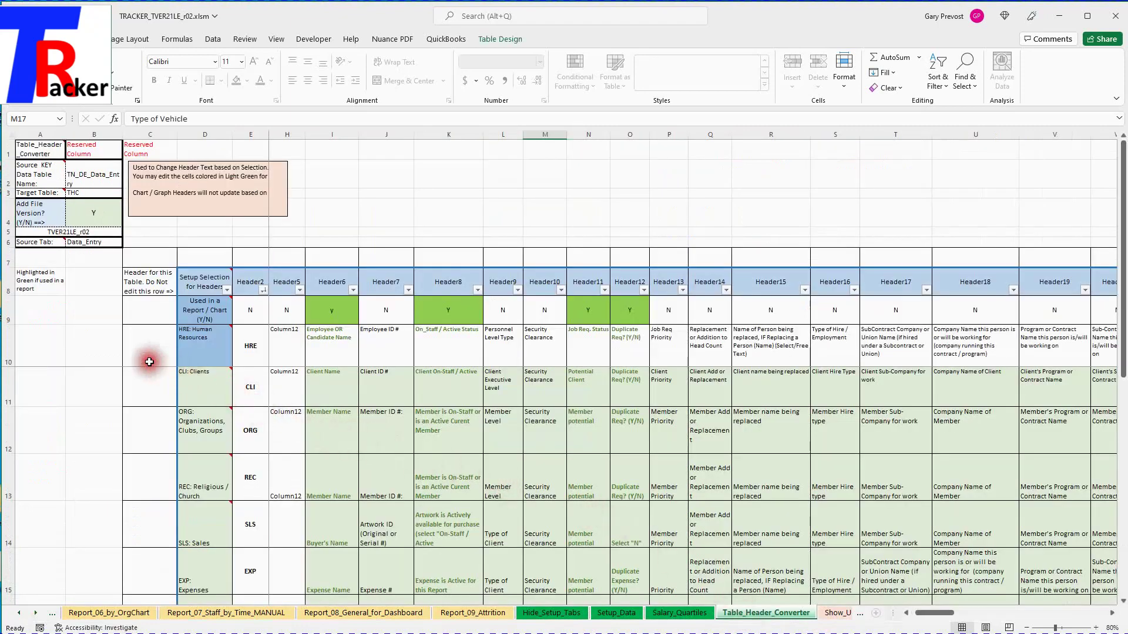
pyautogui.click(6, 347)
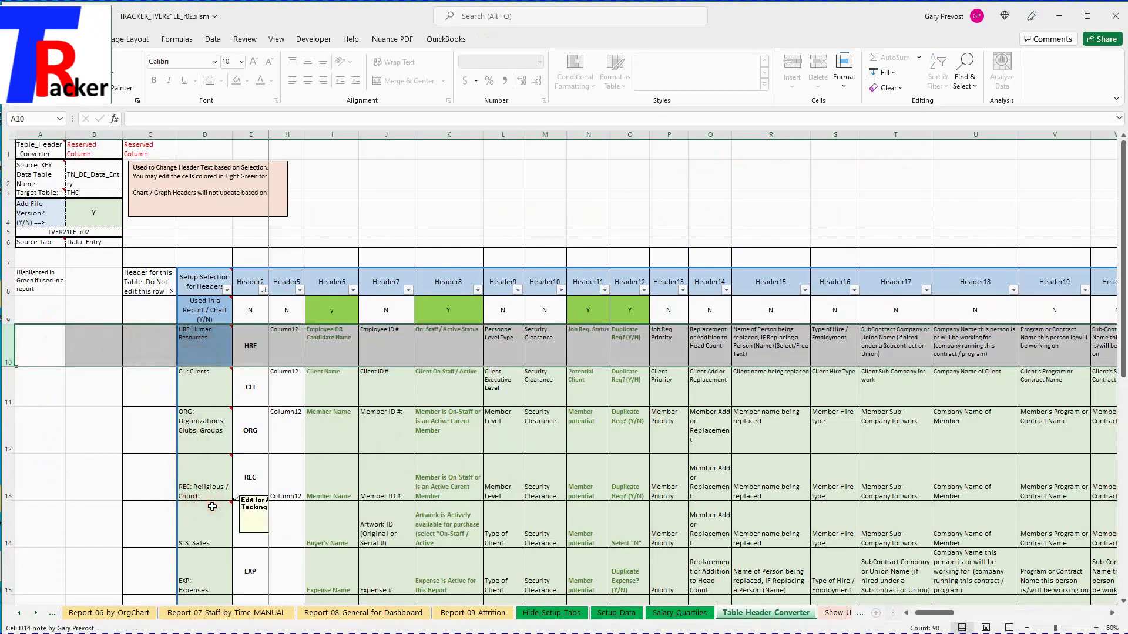
pyautogui.scroll(-1, 212, 506)
pyautogui.scroll(-1, 212, 506)
pyautogui.scroll(-1, 212, 506)
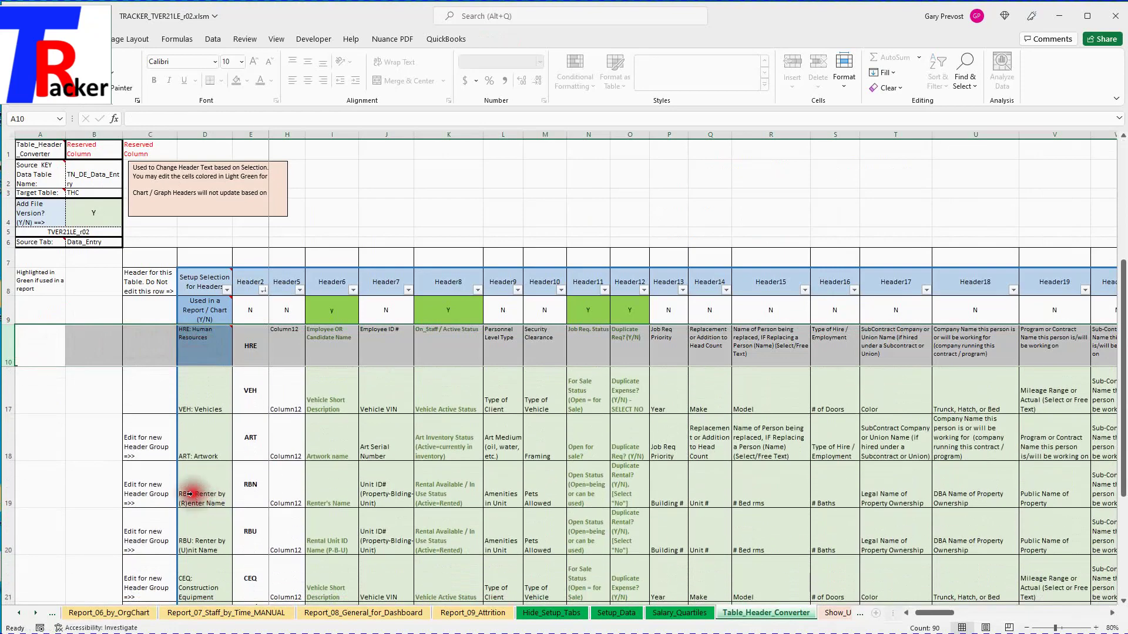
pyautogui.click(7, 399)
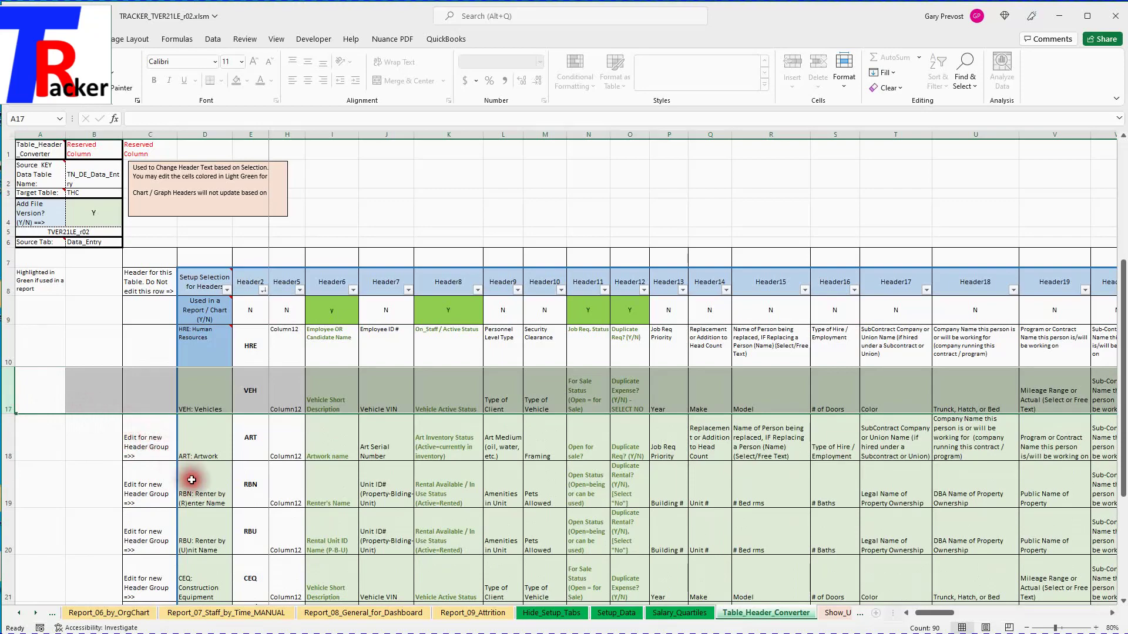
pyautogui.scroll(2, 191, 482)
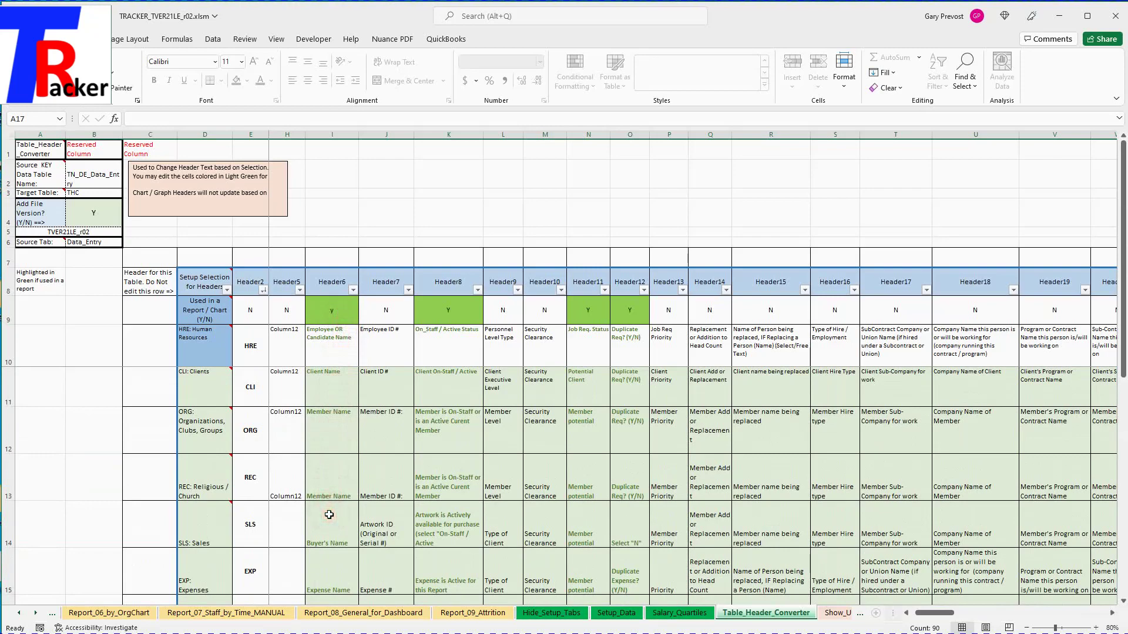
# Compare the Header6 and Header7 texts of the Human Resources row with those of the Vehicles row
pyautogui.click(338, 469)
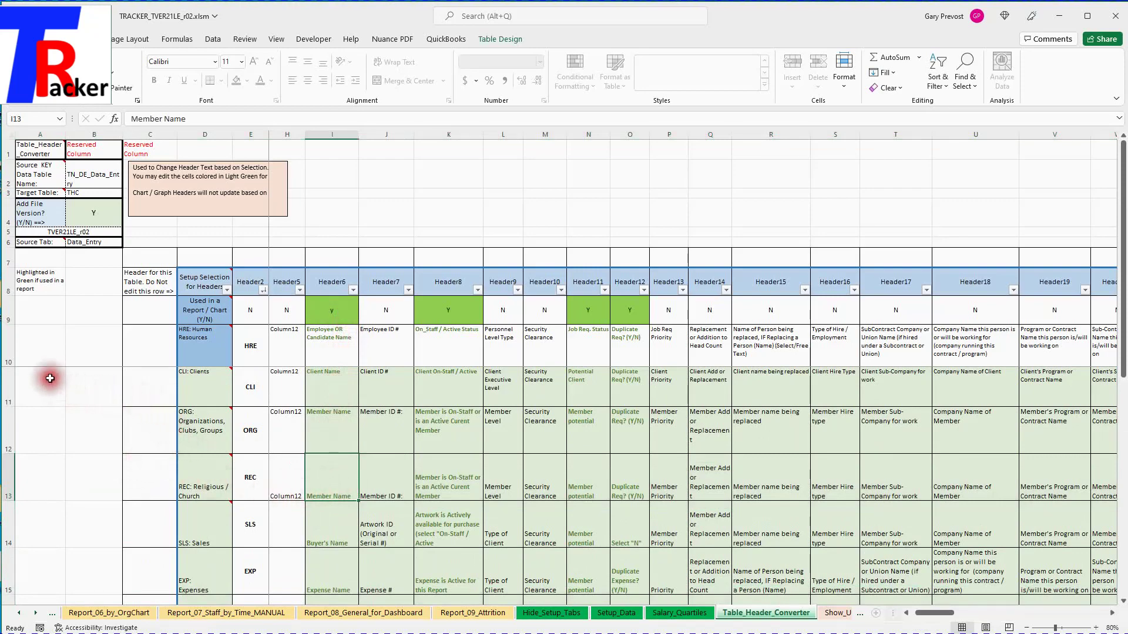
pyautogui.click(5, 351)
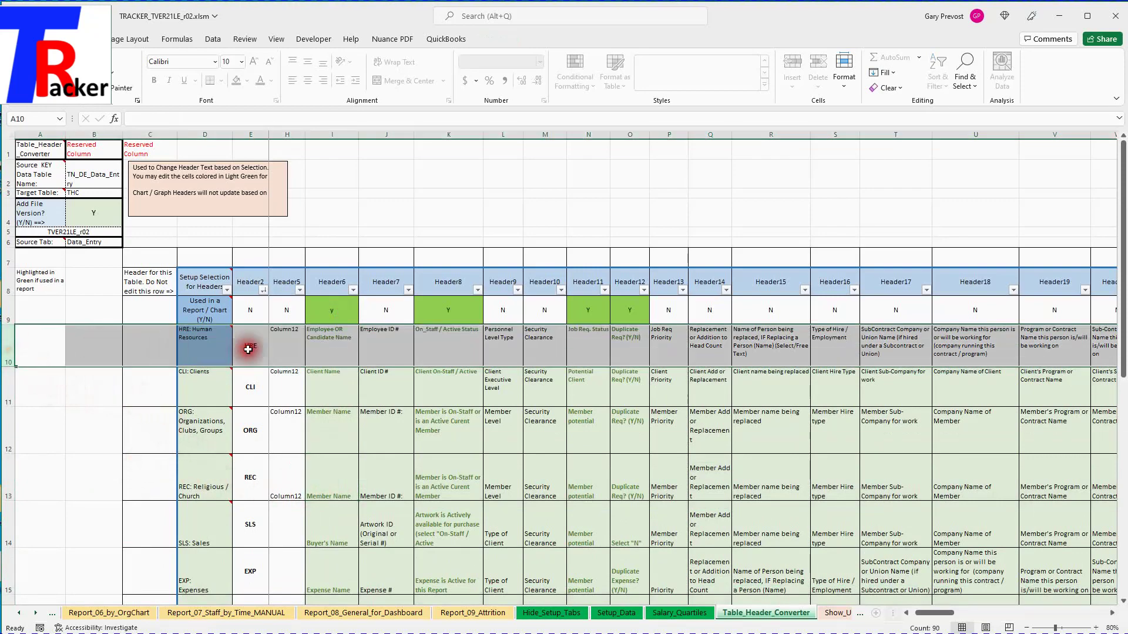
pyautogui.click(333, 356)
pyautogui.click(380, 357)
pyautogui.click(453, 357)
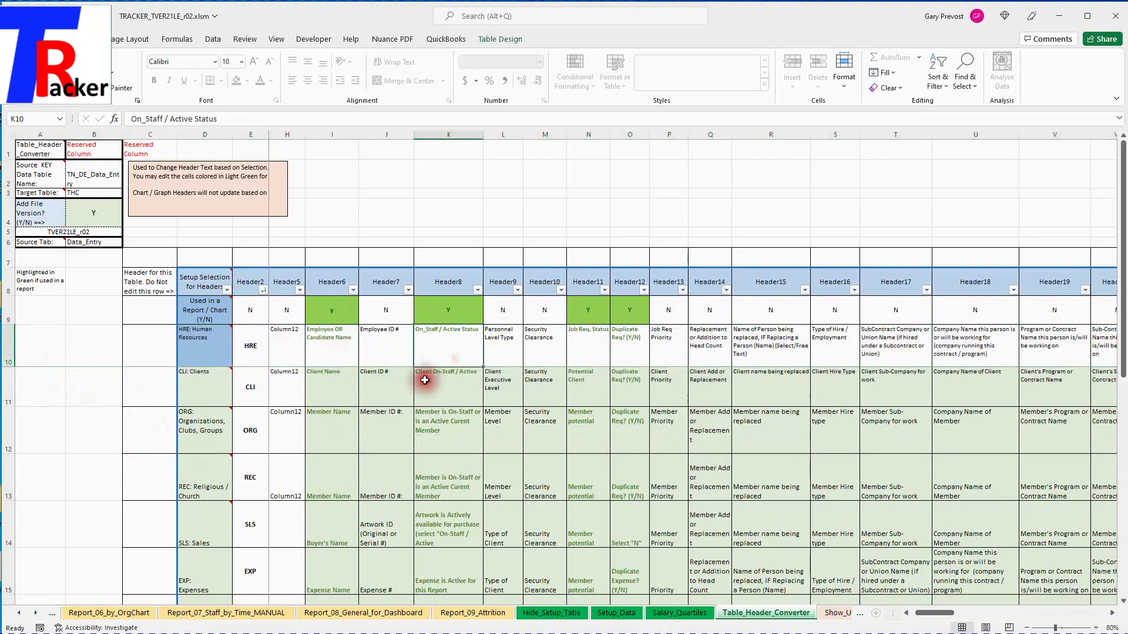
pyautogui.scroll(-2, 330, 491)
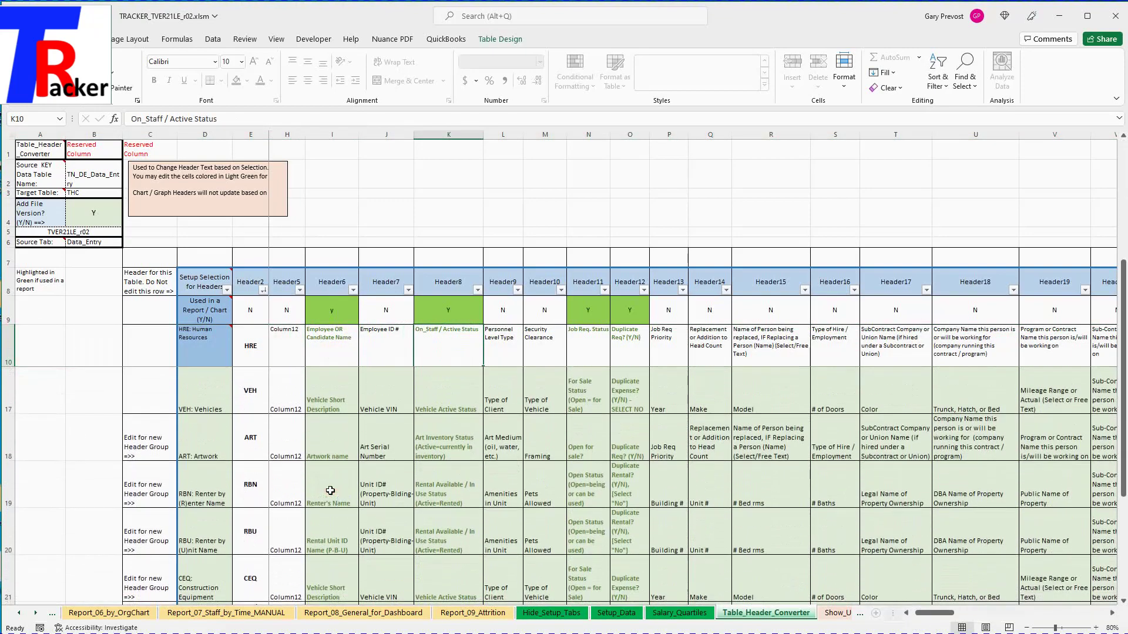
pyautogui.click(338, 403)
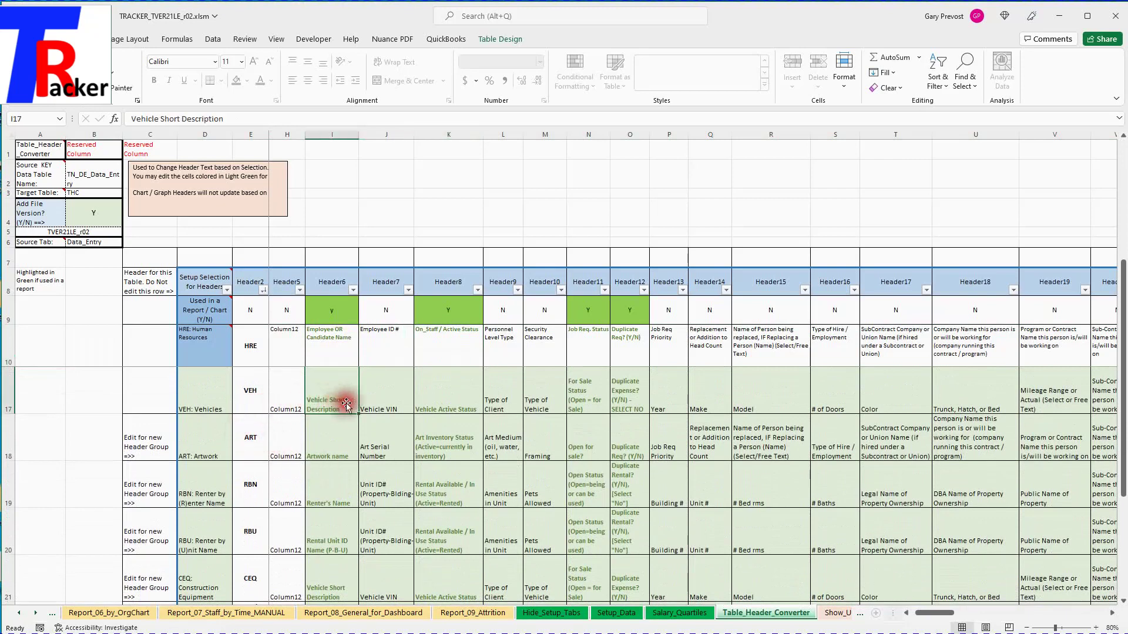
pyautogui.click(392, 398)
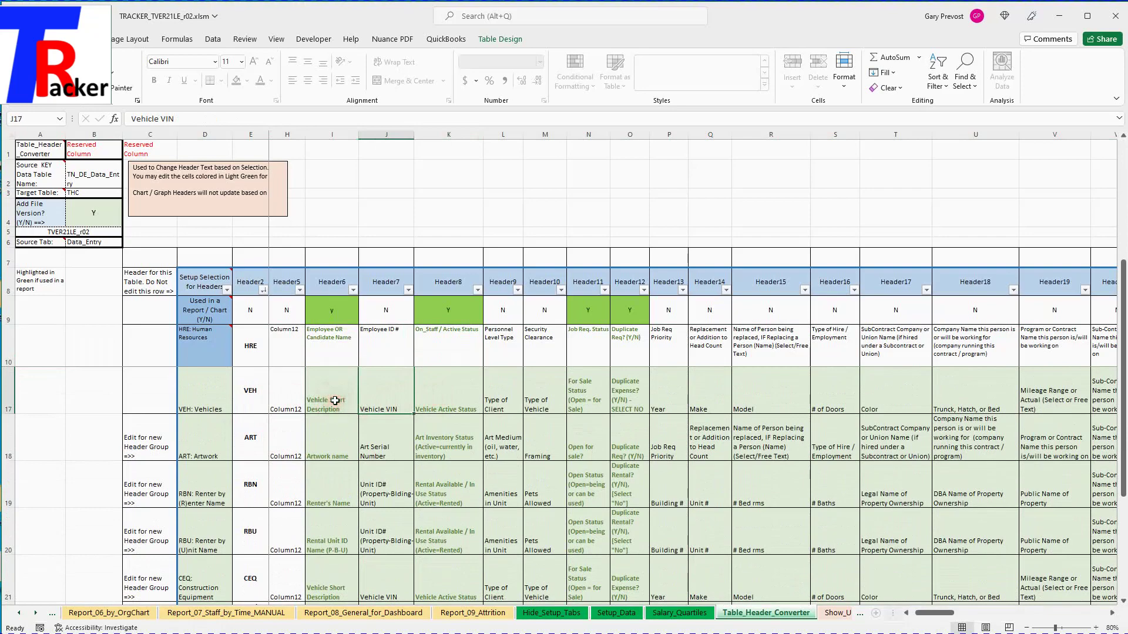
# Open the Data_Entry sheet and examine header row 32, including the formula behind the Employee ID # header
pyautogui.click(20, 612)
pyautogui.click(19, 612)
pyautogui.click(19, 613)
pyautogui.click(20, 612)
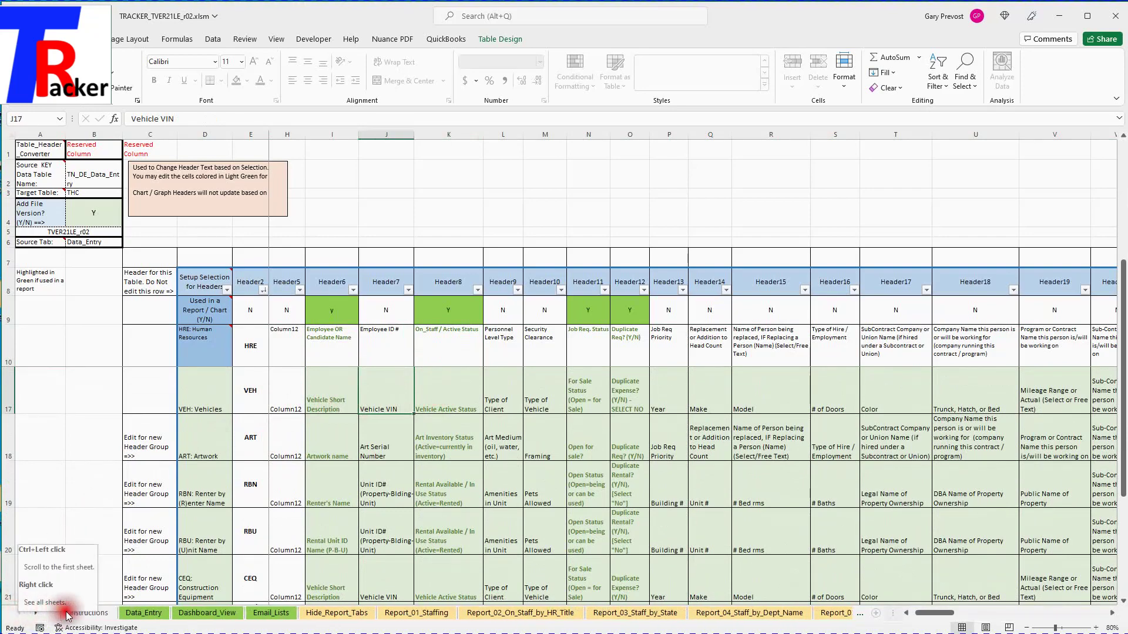
pyautogui.click(141, 613)
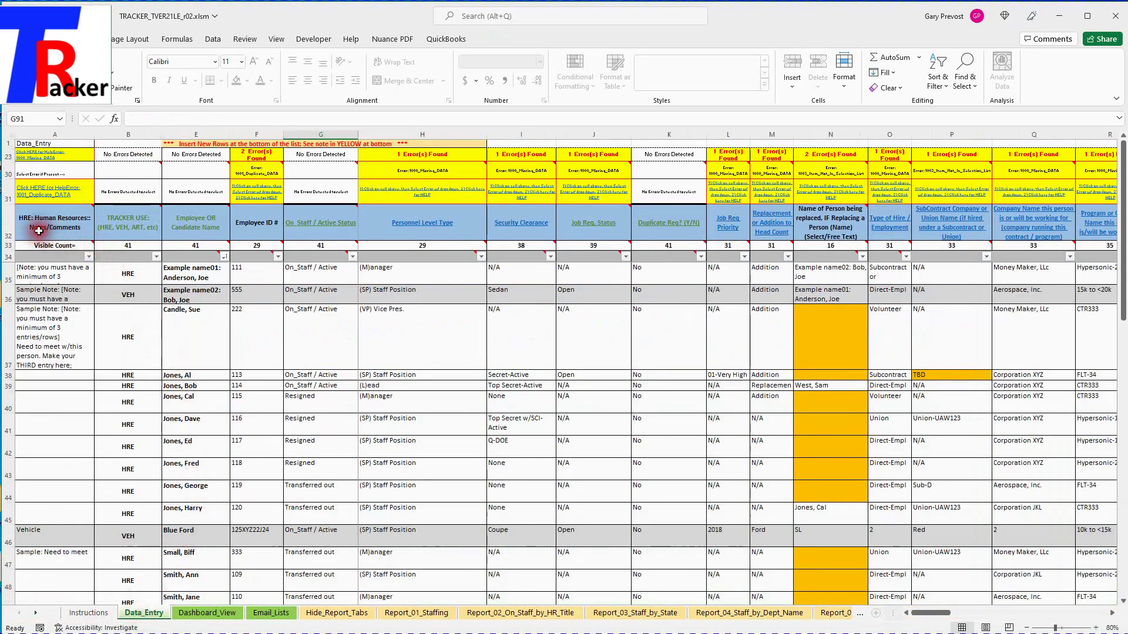
pyautogui.click(7, 225)
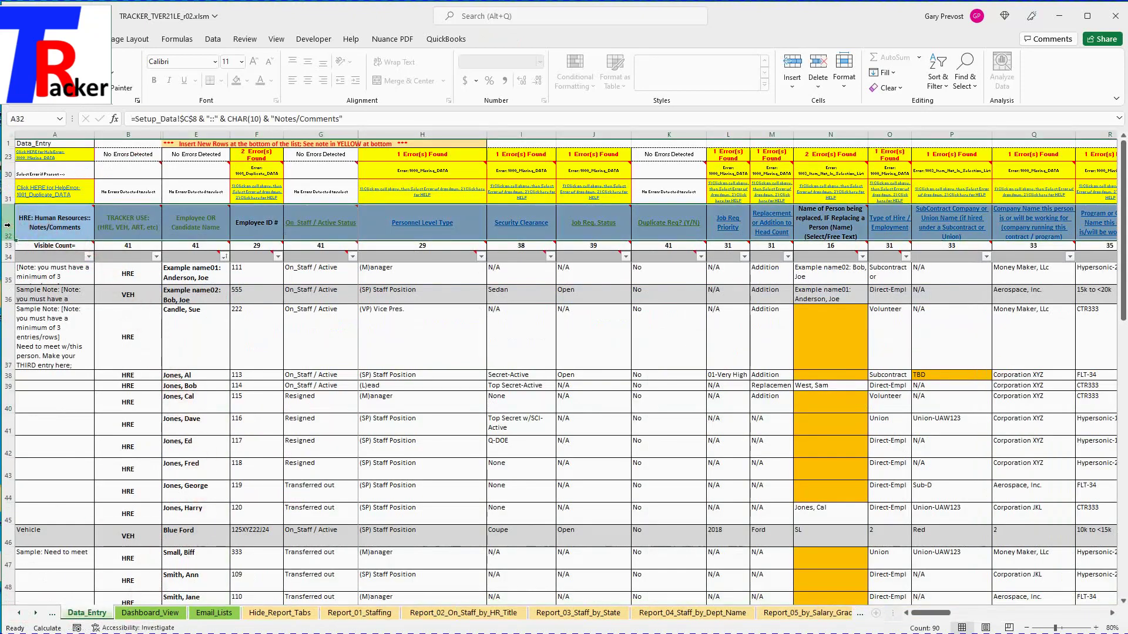
pyautogui.click(35, 238)
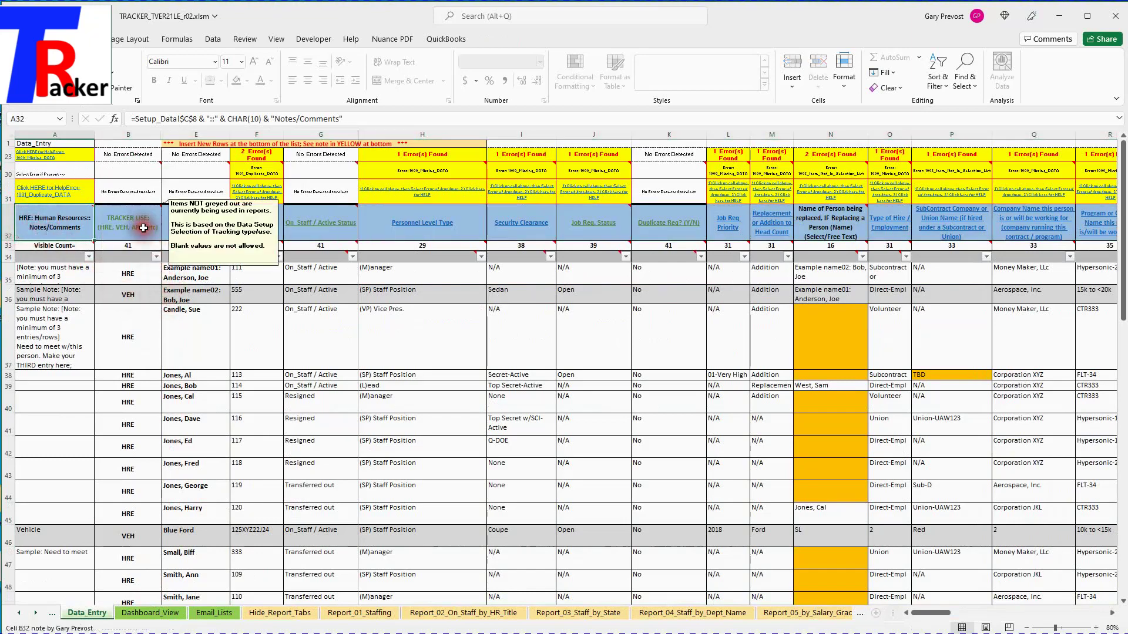
pyautogui.moveTo(191, 224)
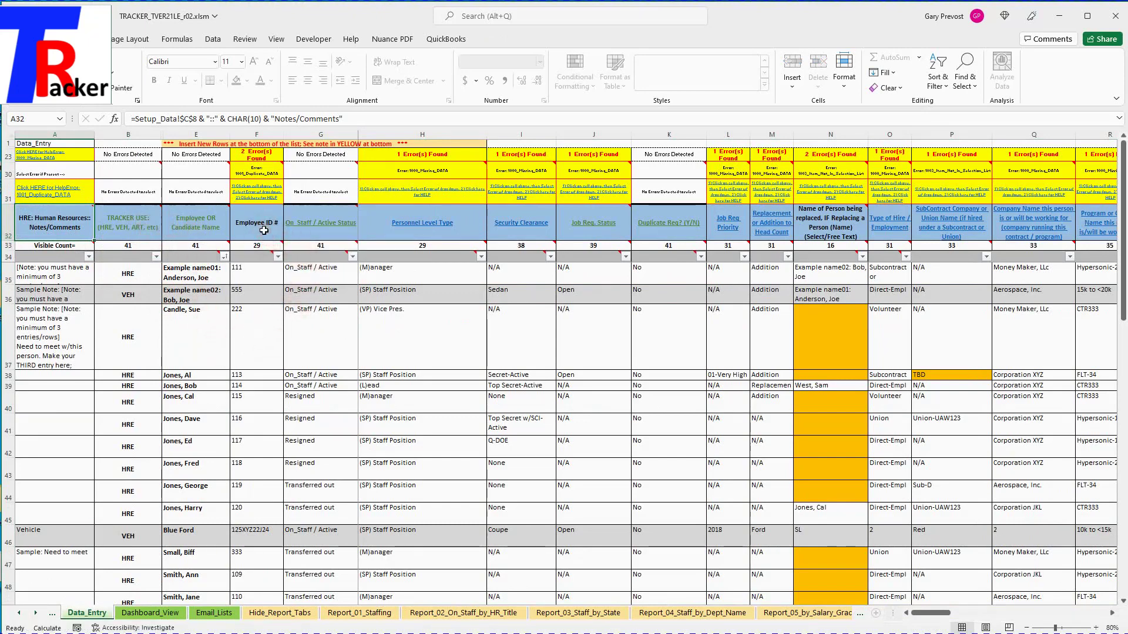
pyautogui.click(264, 231)
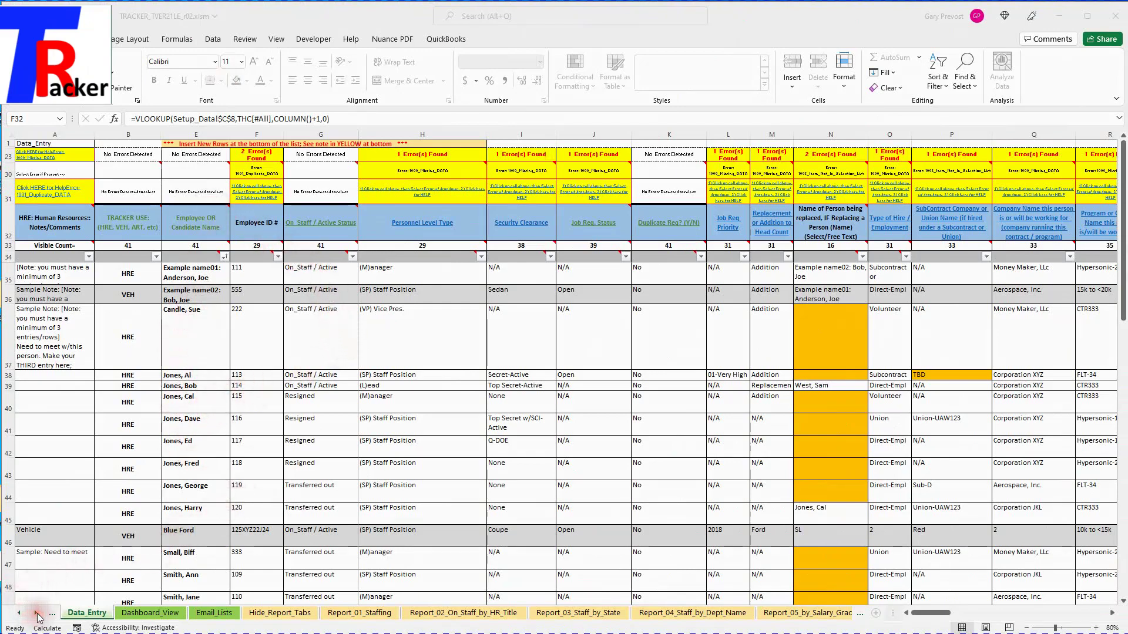
# Hide the report sheets and return to the Table_Header_Converter sheet
pyautogui.click(277, 613)
pyautogui.click(277, 614)
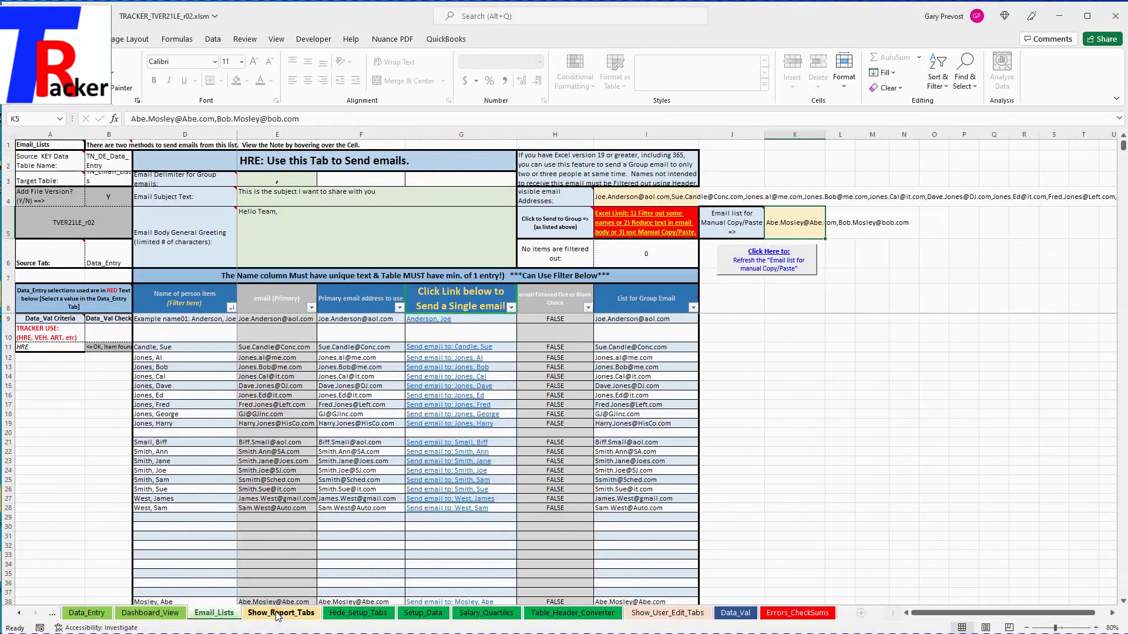
pyautogui.click(576, 613)
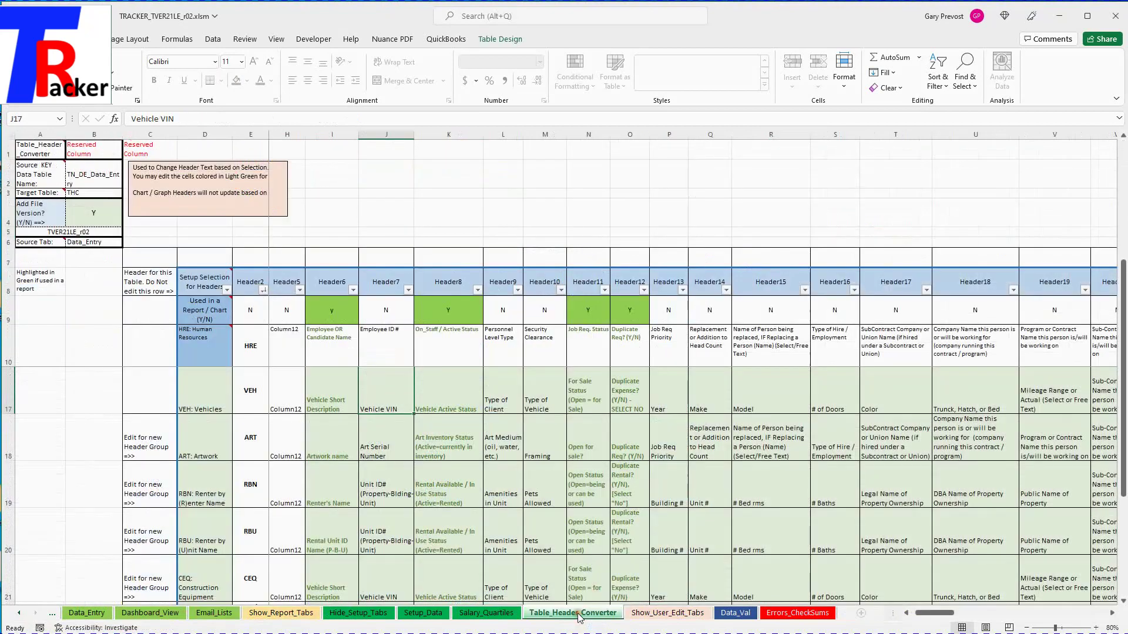
# Examine how the header texts differ between the Human Resources, Vehicles, Artwork and Renter rows, highlighting the whole ART: Artwork row
pyautogui.click(8, 347)
pyautogui.moveTo(201, 339)
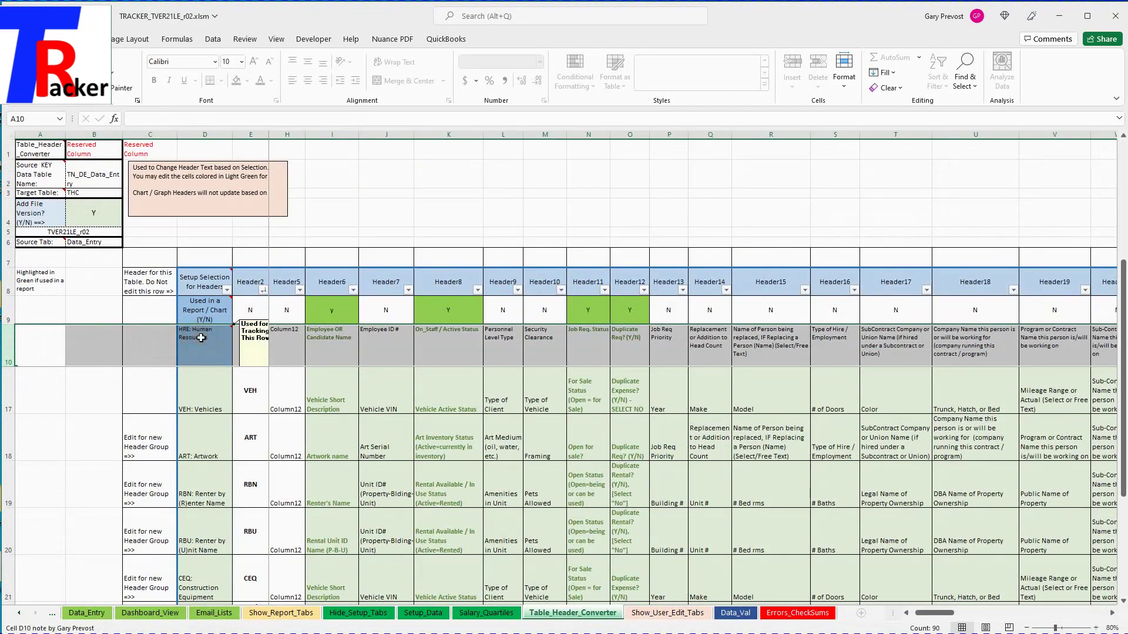
pyautogui.click(330, 346)
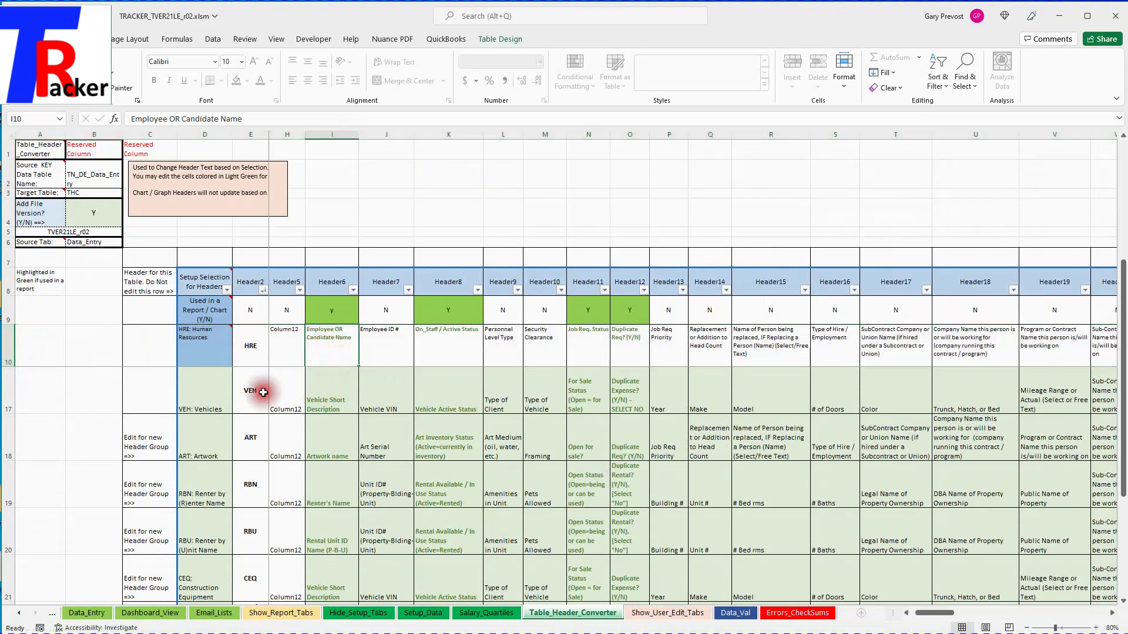
pyautogui.click(206, 396)
pyautogui.click(333, 397)
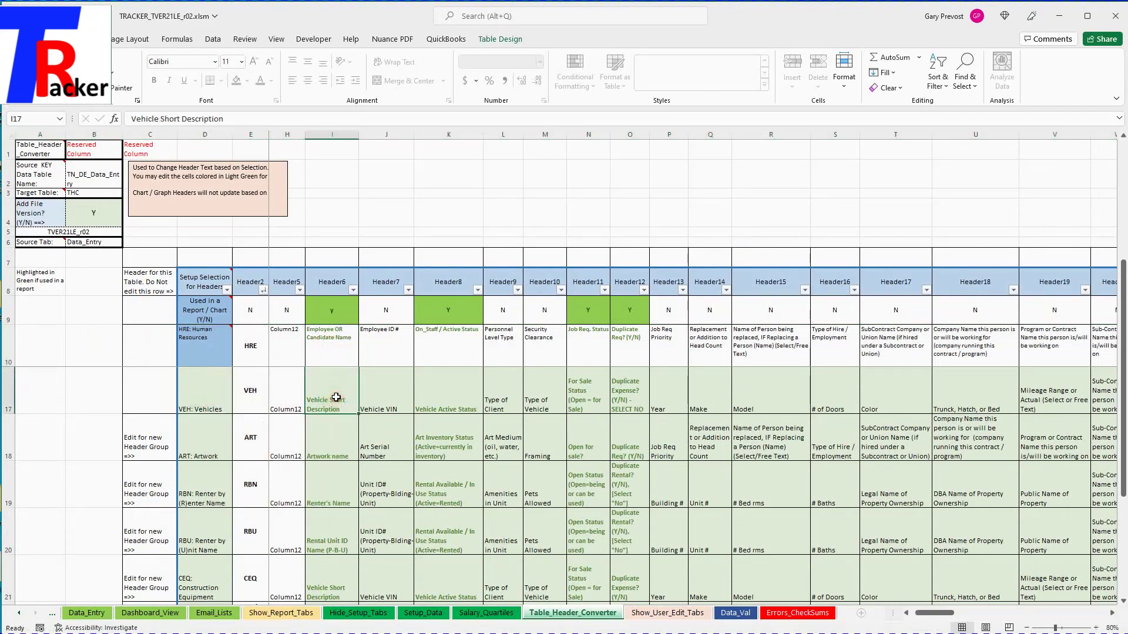
pyautogui.click(332, 445)
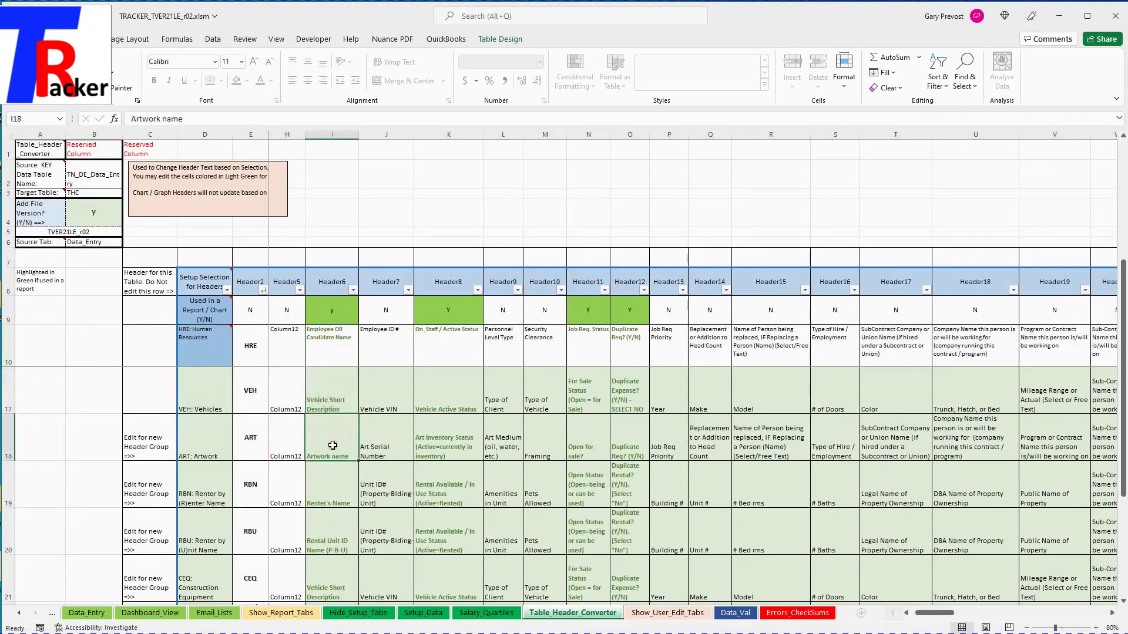
pyautogui.click(326, 493)
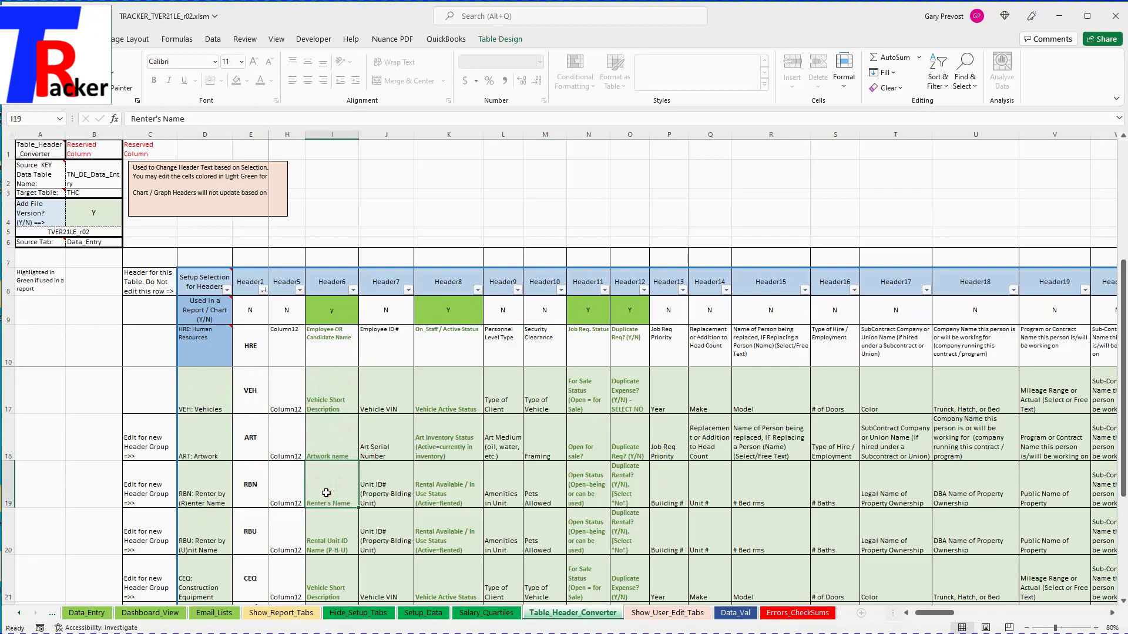
pyautogui.click(200, 446)
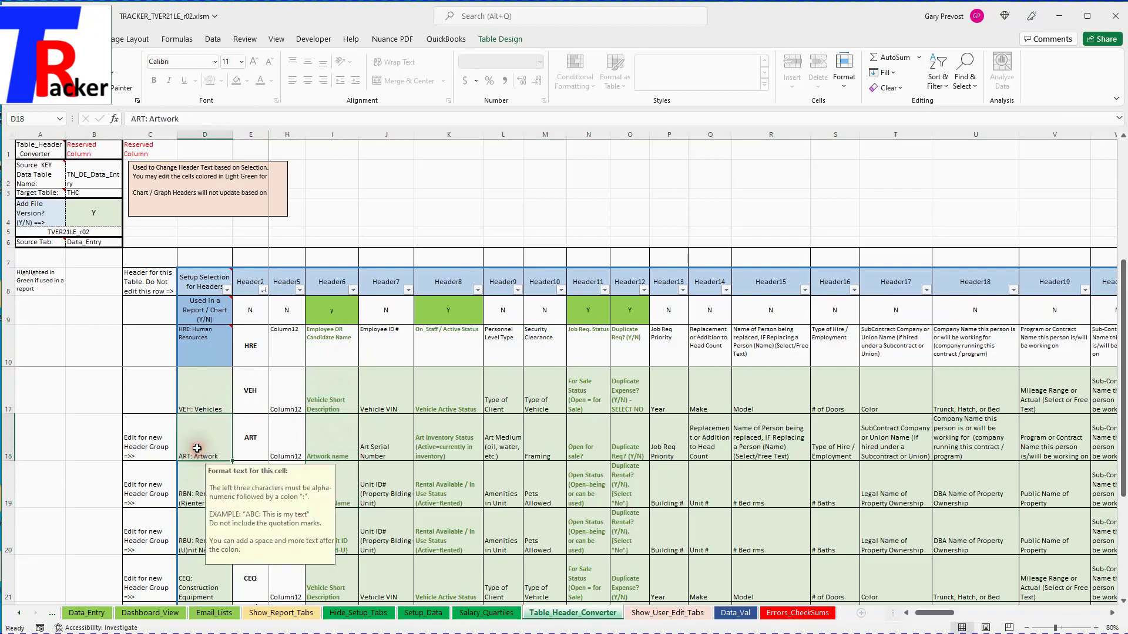
pyautogui.click(9, 441)
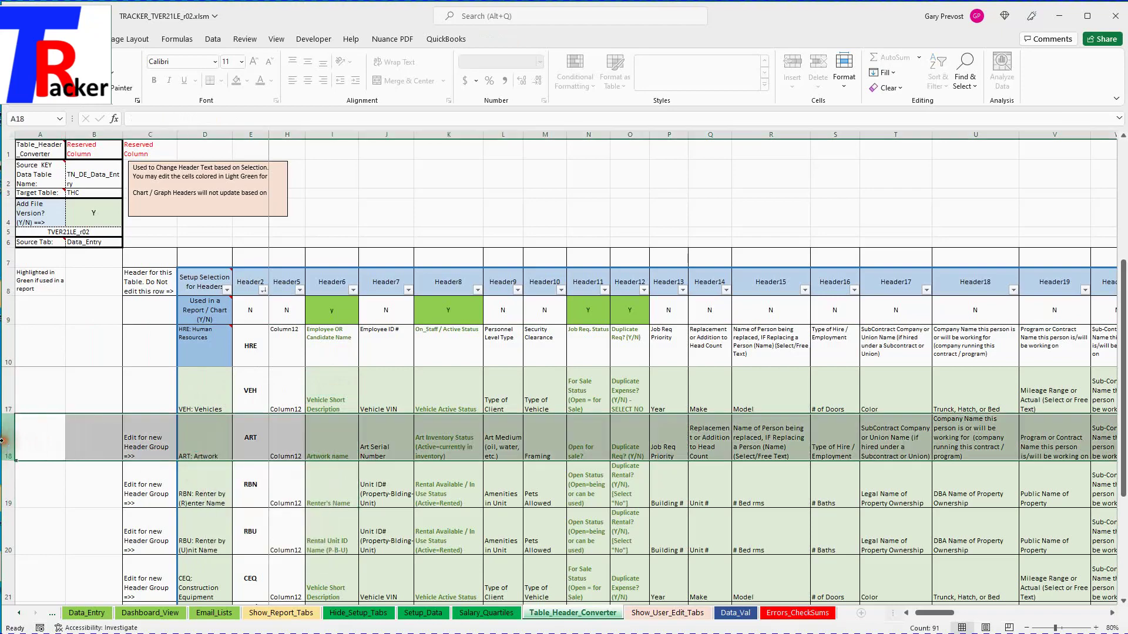
pyautogui.click(374, 443)
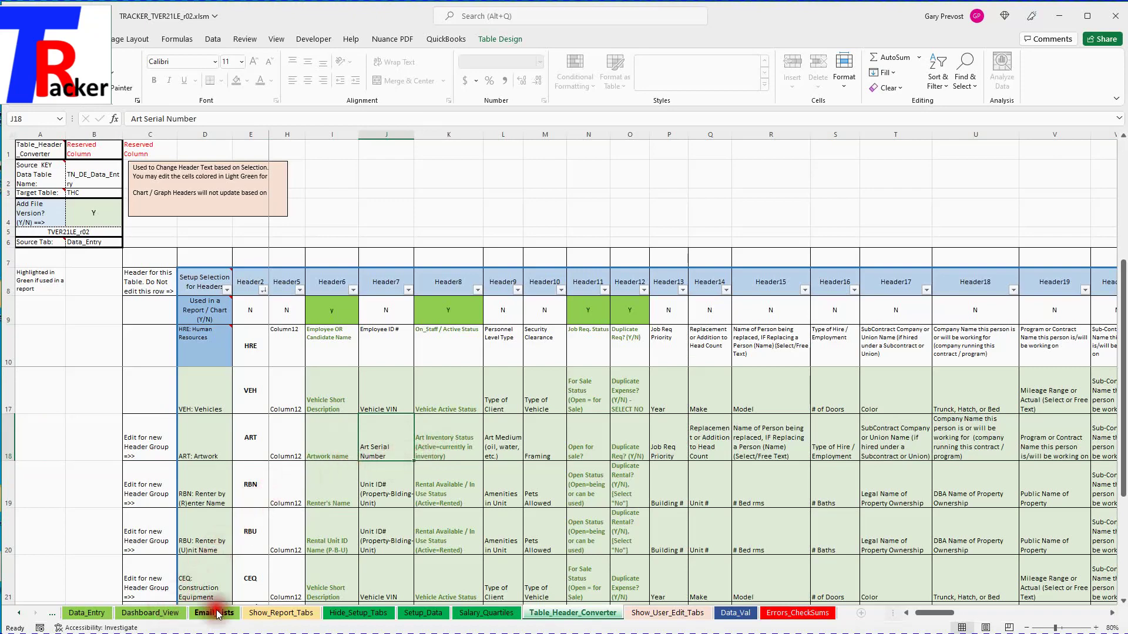
# Show the hidden report sheets again and open the Report_01_Staffing sheet
pyautogui.click(275, 615)
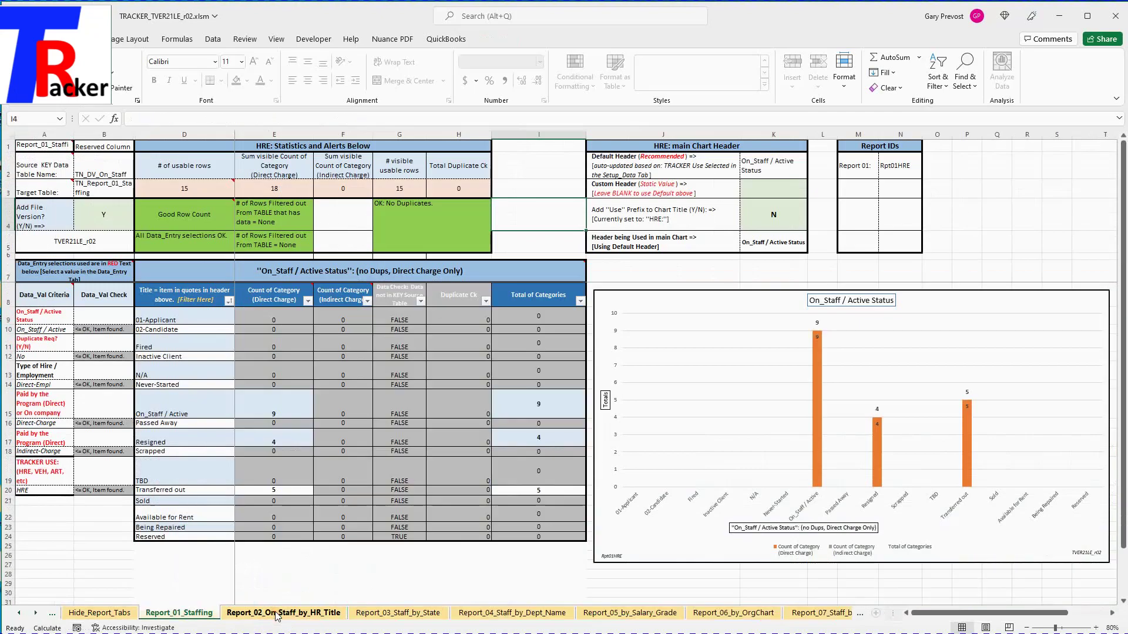
pyautogui.click(179, 612)
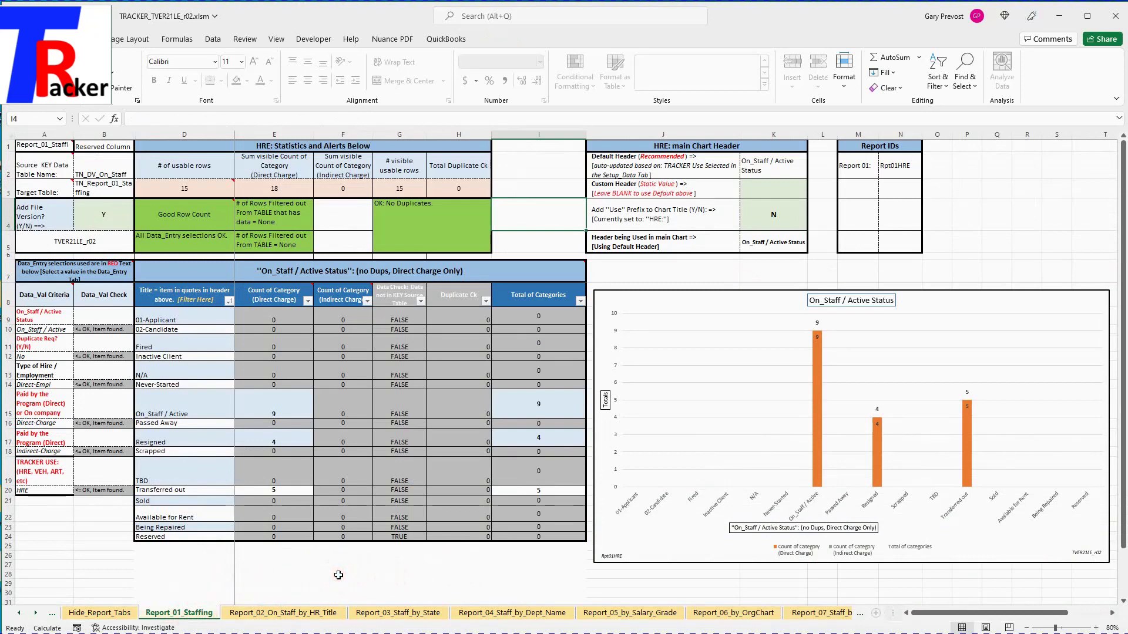
pyautogui.click(21, 615)
pyautogui.click(21, 615)
pyautogui.click(20, 615)
pyautogui.click(20, 615)
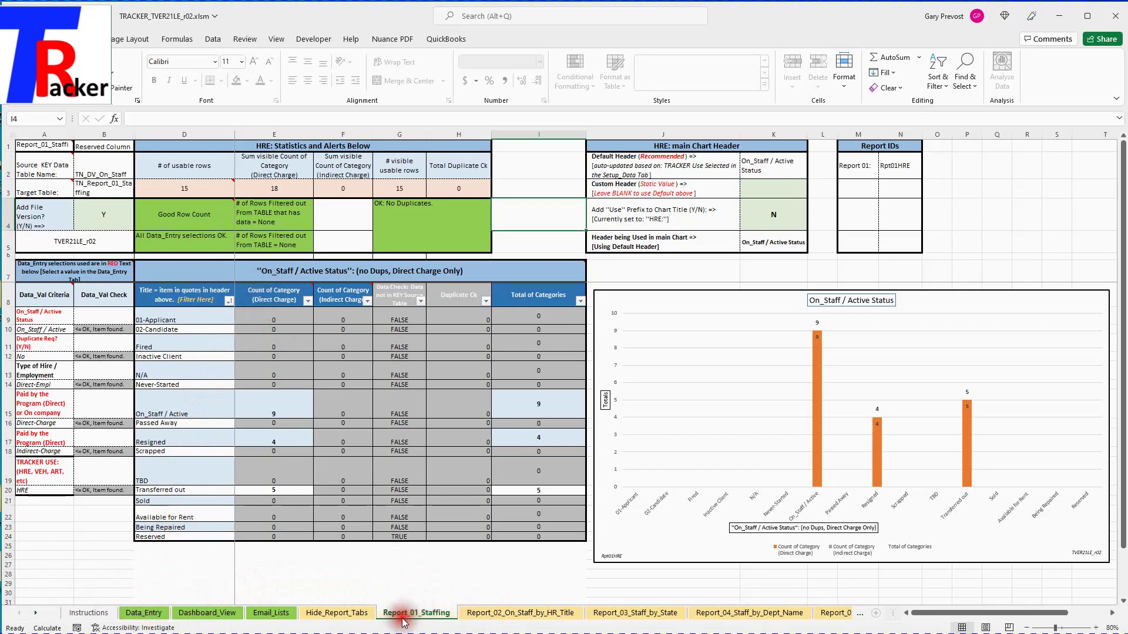
pyautogui.click(429, 615)
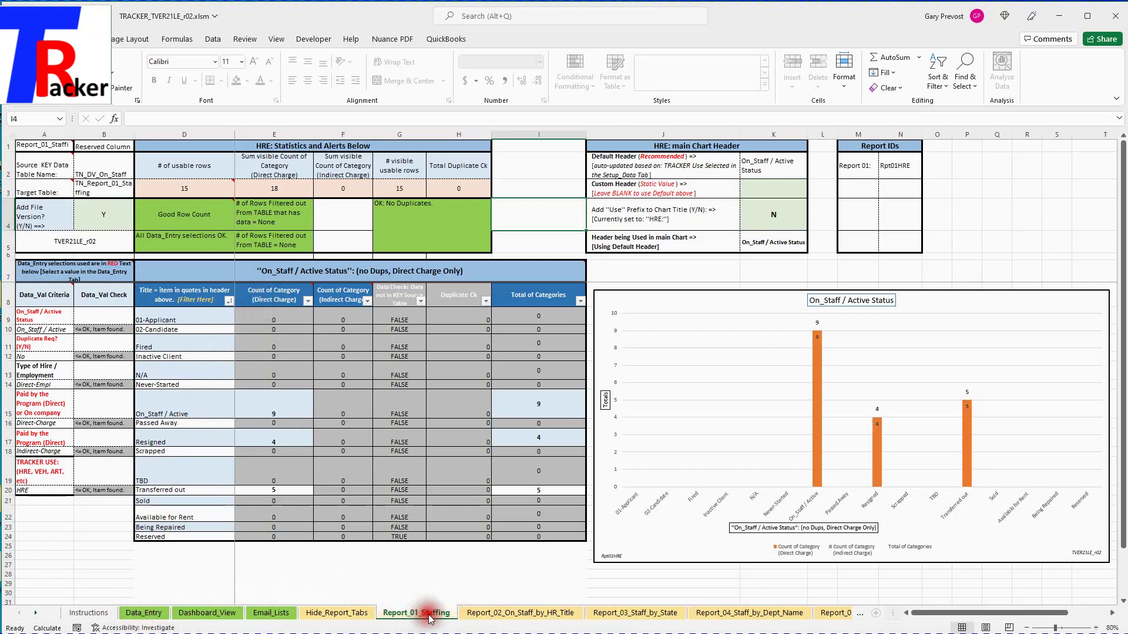
pyautogui.click(428, 615)
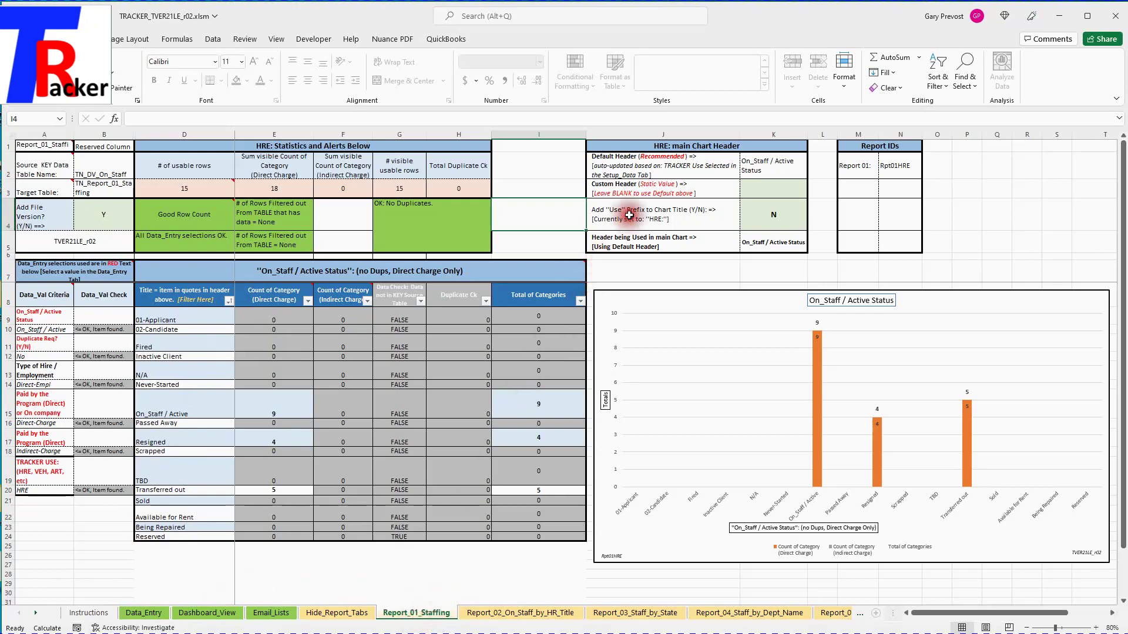
# Inspect the formula behind the default main chart header in cell K2 of the staffing report
pyautogui.click(760, 169)
pyautogui.click(760, 170)
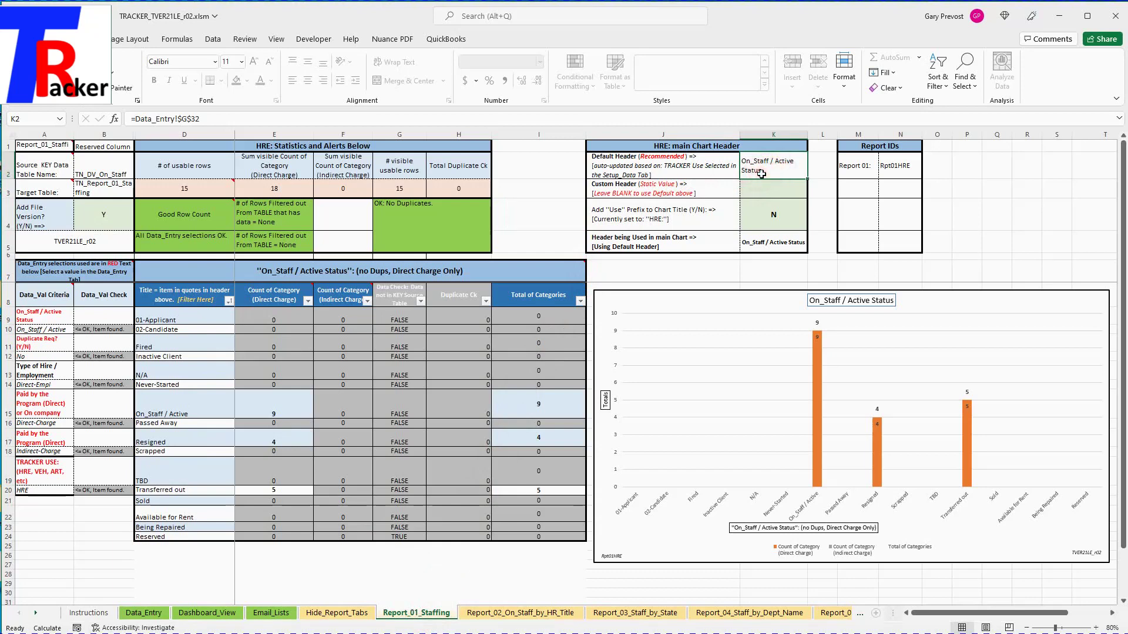
pyautogui.click(761, 173)
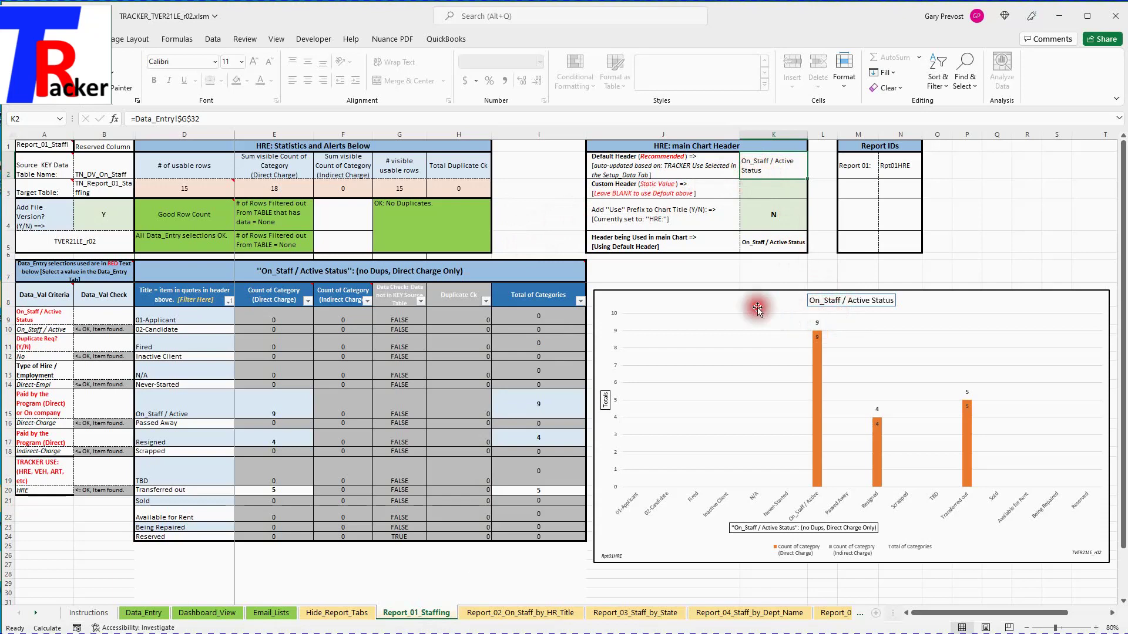
# Inspect the formula behind the statistics table's title in cell D7 of the staffing report
pyautogui.moveTo(304, 269)
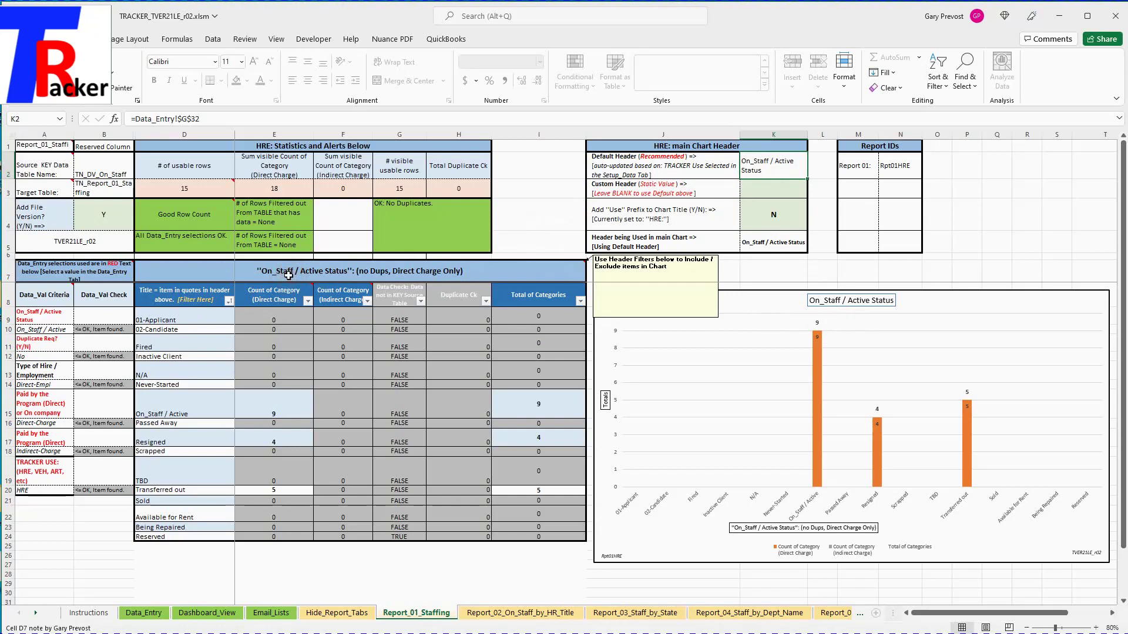
pyautogui.click(288, 275)
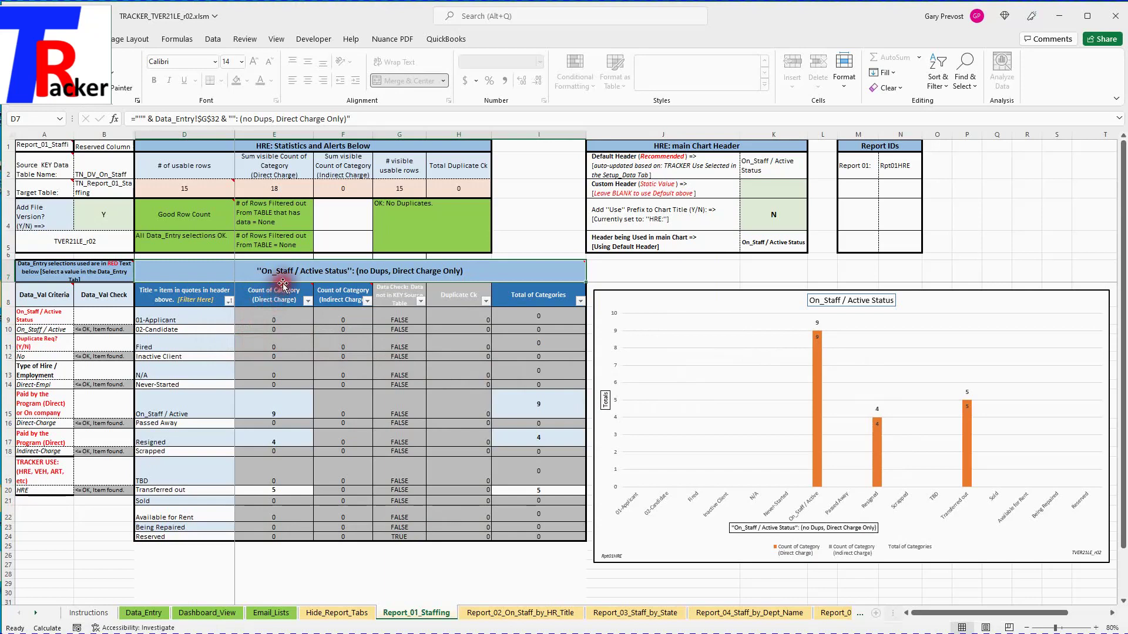
pyautogui.moveTo(351, 273)
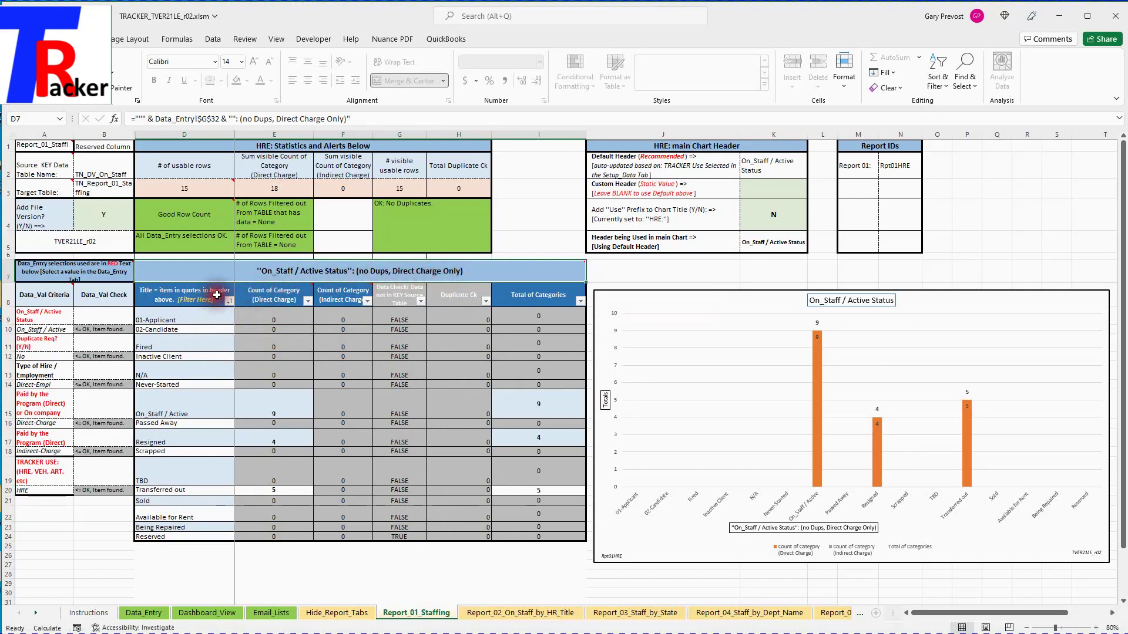
pyautogui.moveTo(374, 294)
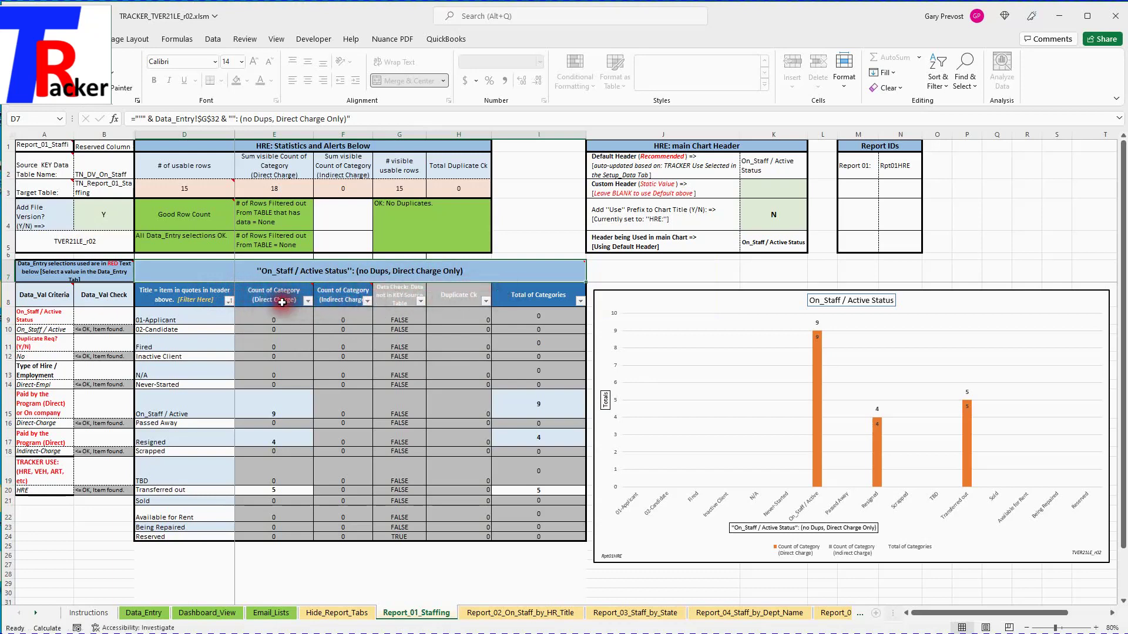
# Examine the Data_Entry selections note in A7 and the On_Staff / Active Status criterion with its check in A9:B10
pyautogui.click(81, 272)
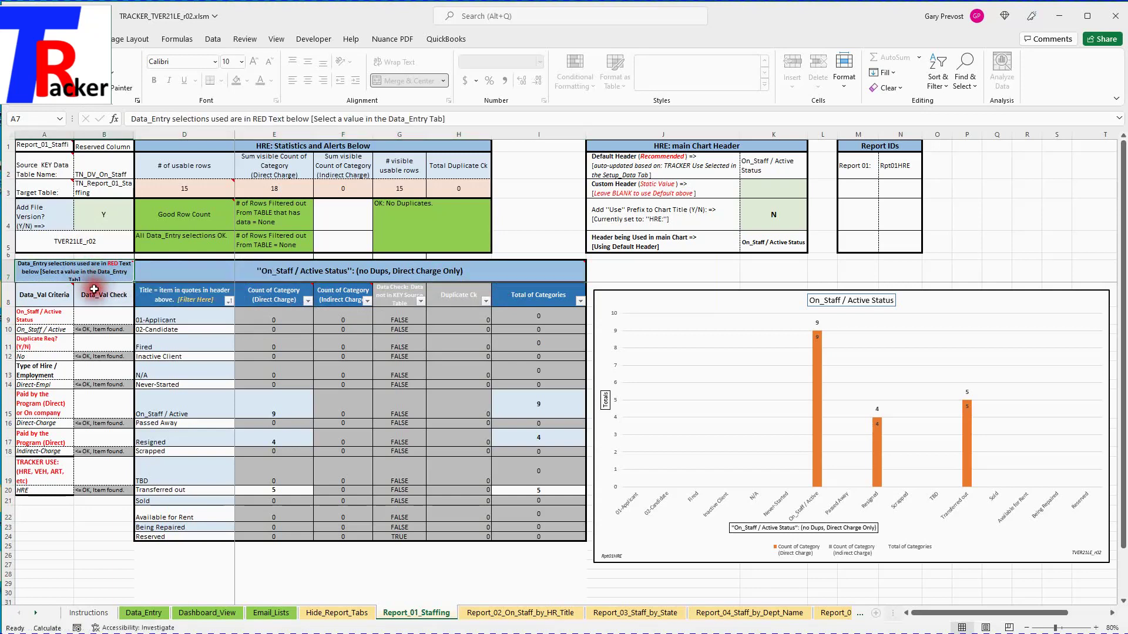
pyautogui.moveTo(48, 317); pyautogui.dragTo(84, 328)
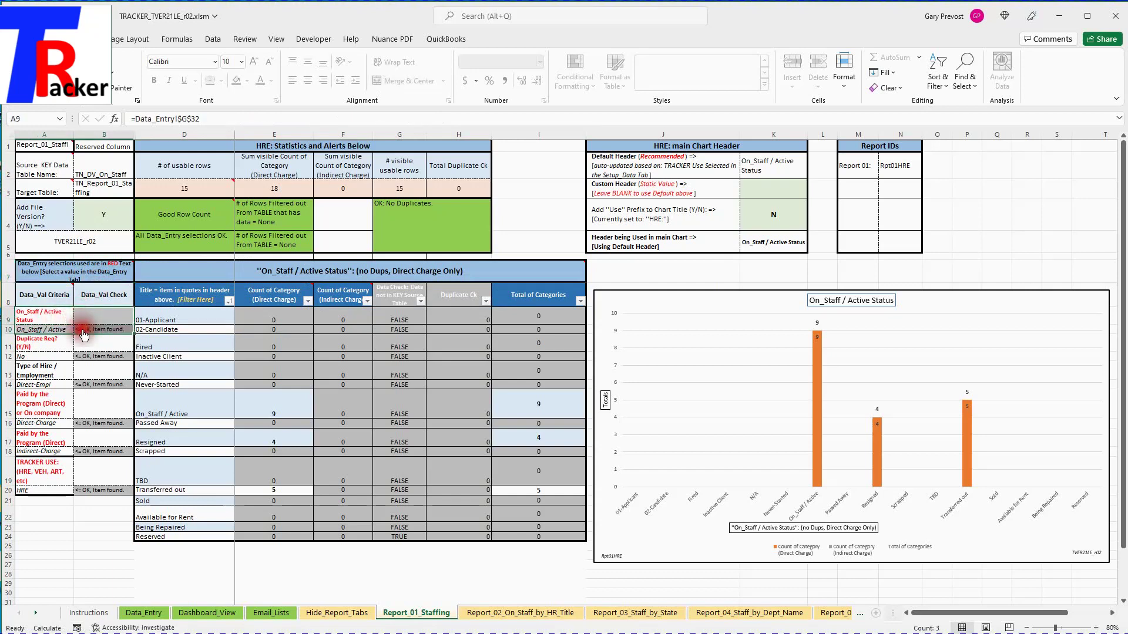
pyautogui.click(53, 331)
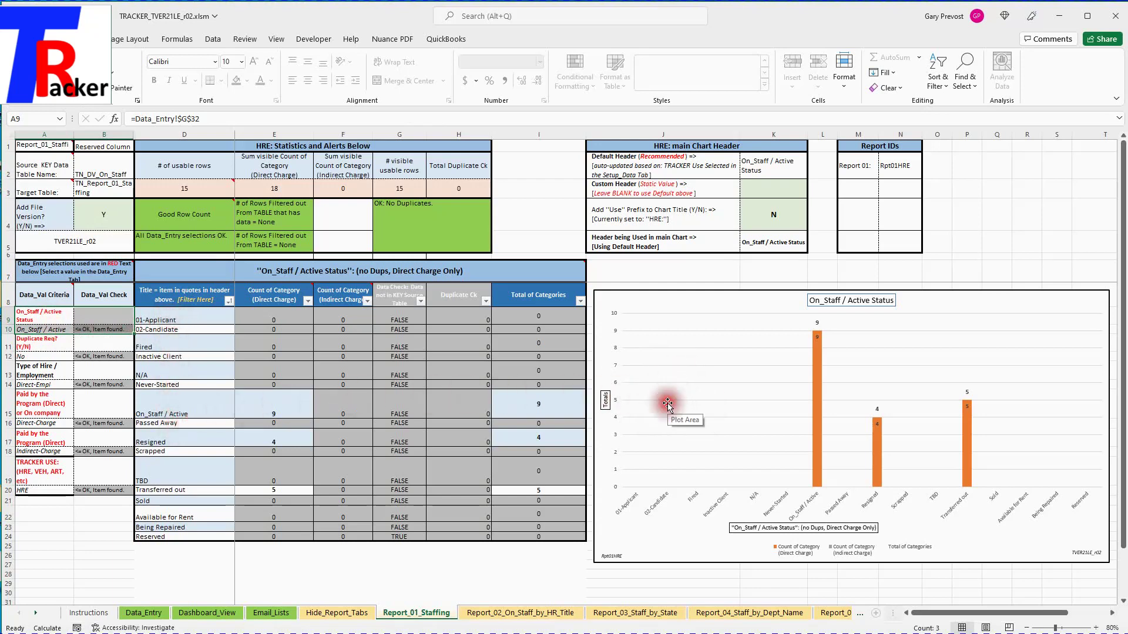
# Examine the Duplicate Req? (Y/N) criterion in A11:B12 and view the choices available for its value
pyautogui.moveTo(54, 347); pyautogui.dragTo(85, 352)
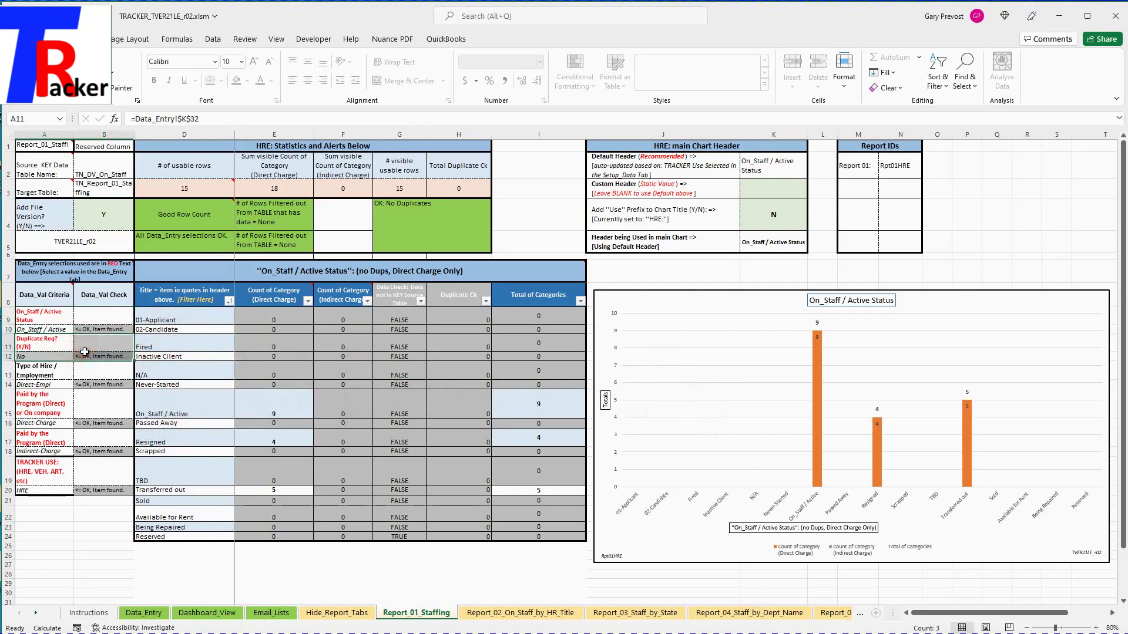
pyautogui.click(45, 356)
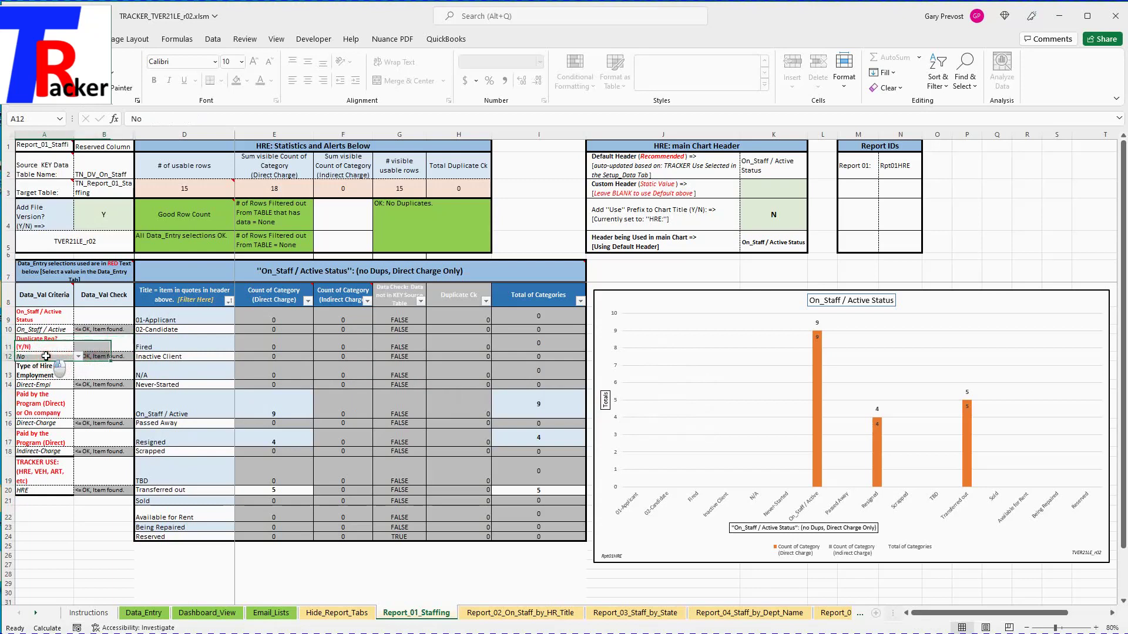
pyautogui.click(79, 357)
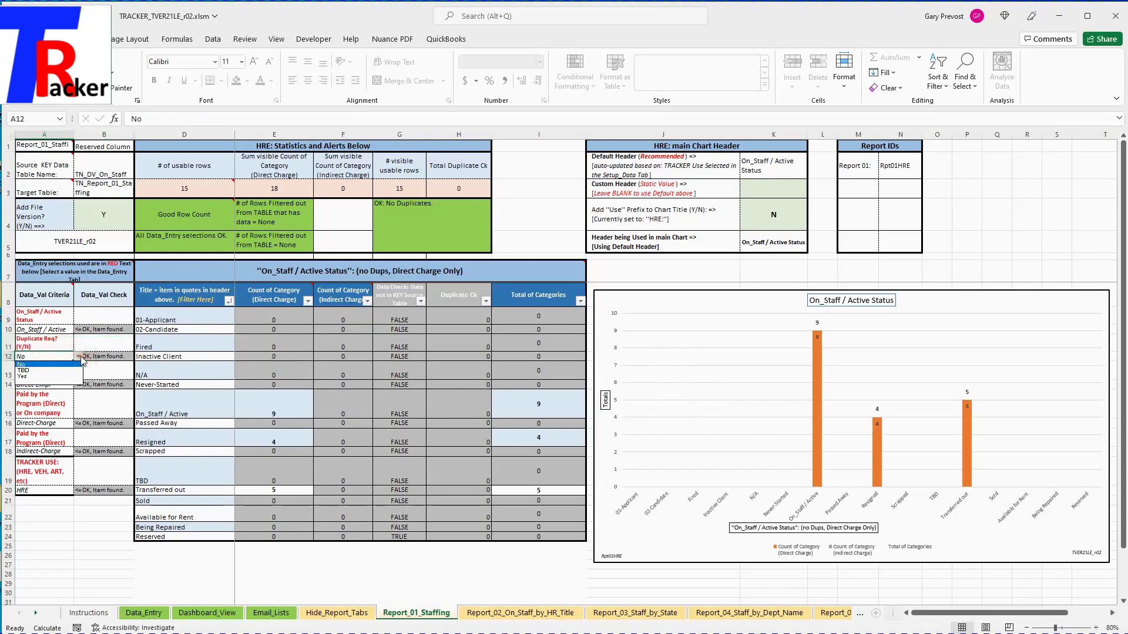
pyautogui.click(57, 377)
pyautogui.click(391, 356)
# Examine the remaining criteria in column A: Type of Hire / Employment, both Paid by the Program entries and TRACKER USE
pyautogui.click(57, 375)
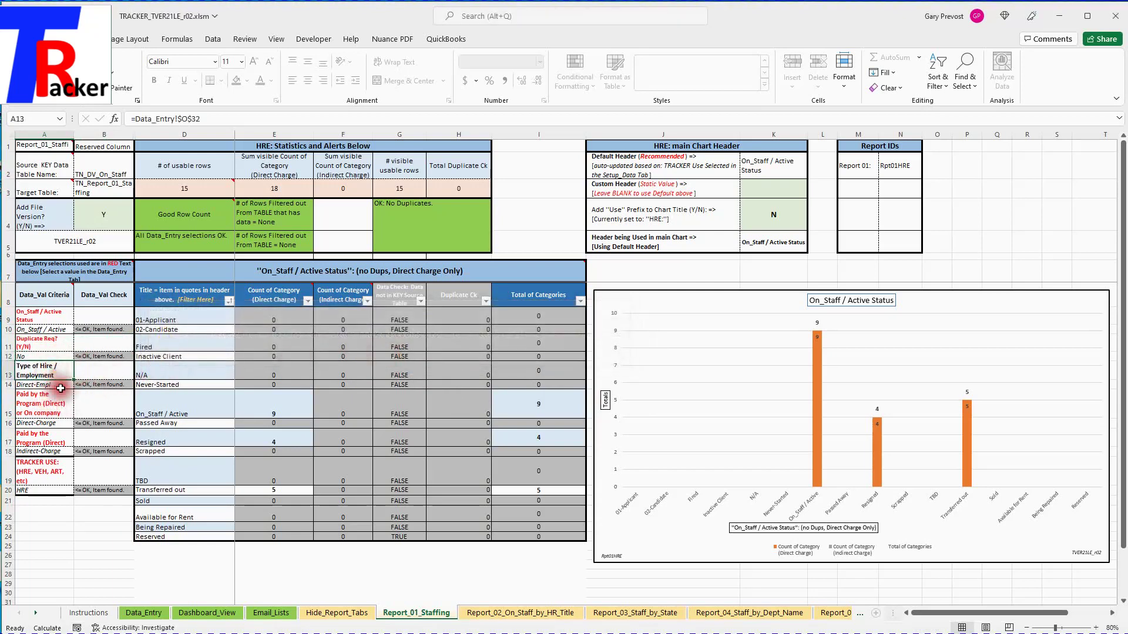
pyautogui.moveTo(52, 405); pyautogui.dragTo(91, 419)
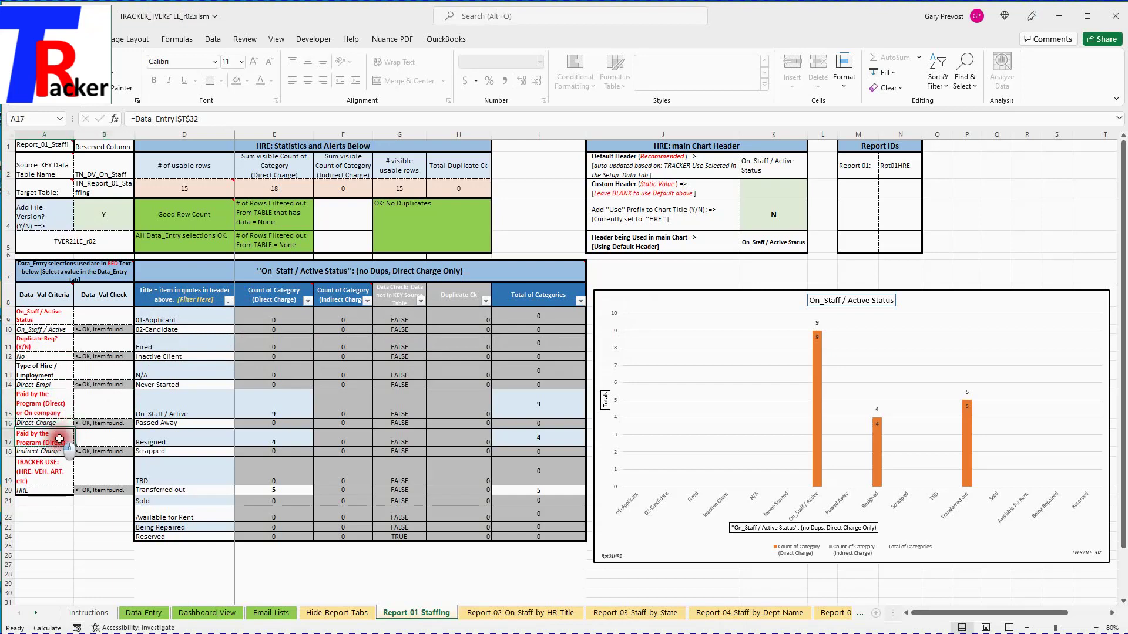
pyautogui.click(54, 477)
pyautogui.moveTo(55, 480); pyautogui.dragTo(96, 494)
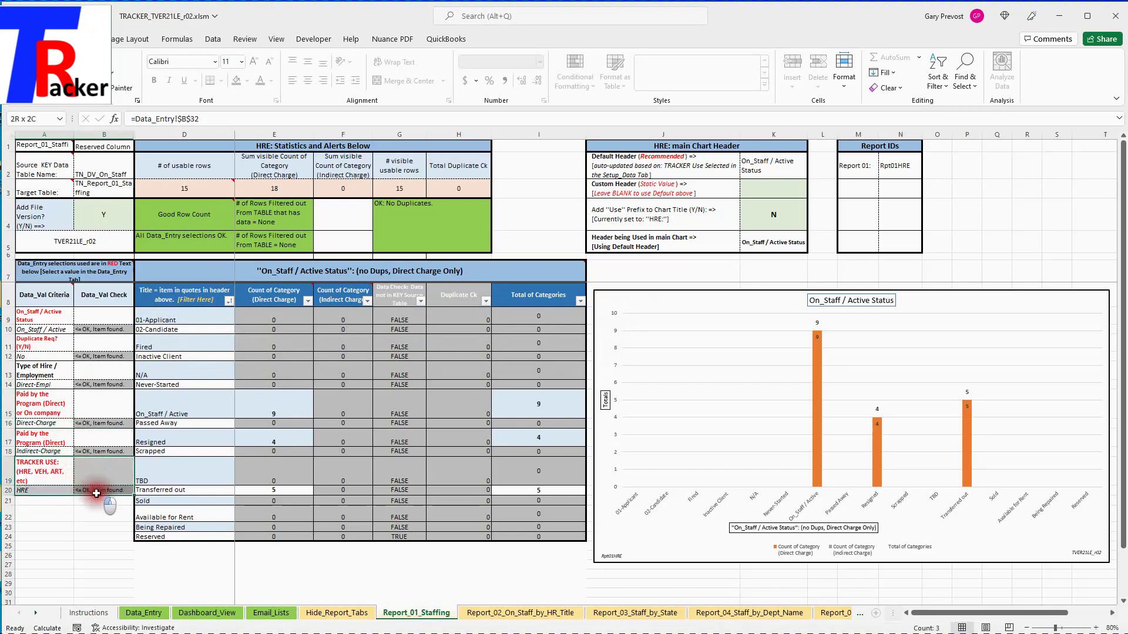
pyautogui.click(82, 526)
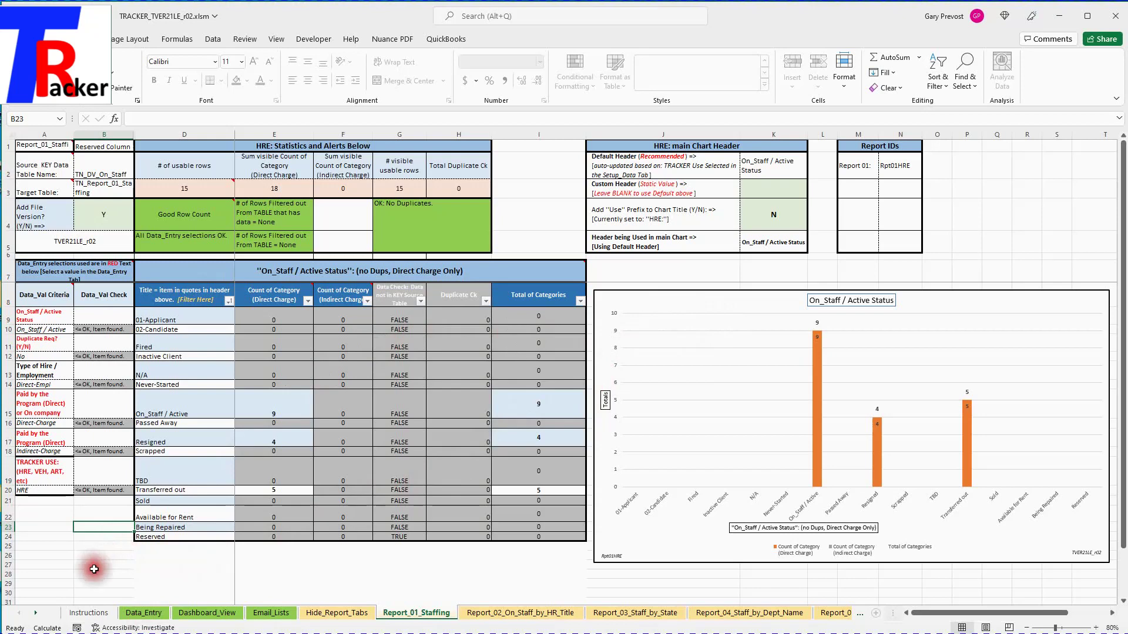
# Open the Data_Entry sheet and examine the column headers in row 32 and the Blue Ford vehicle entry in row 46
pyautogui.click(151, 617)
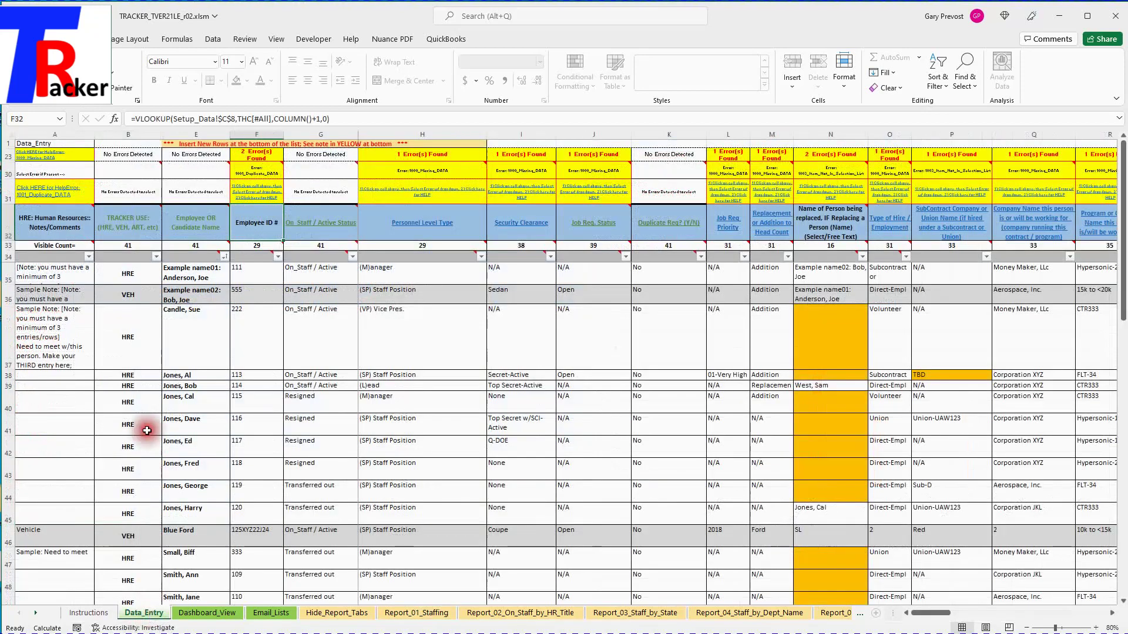
pyautogui.moveTo(60, 222); pyautogui.dragTo(718, 236)
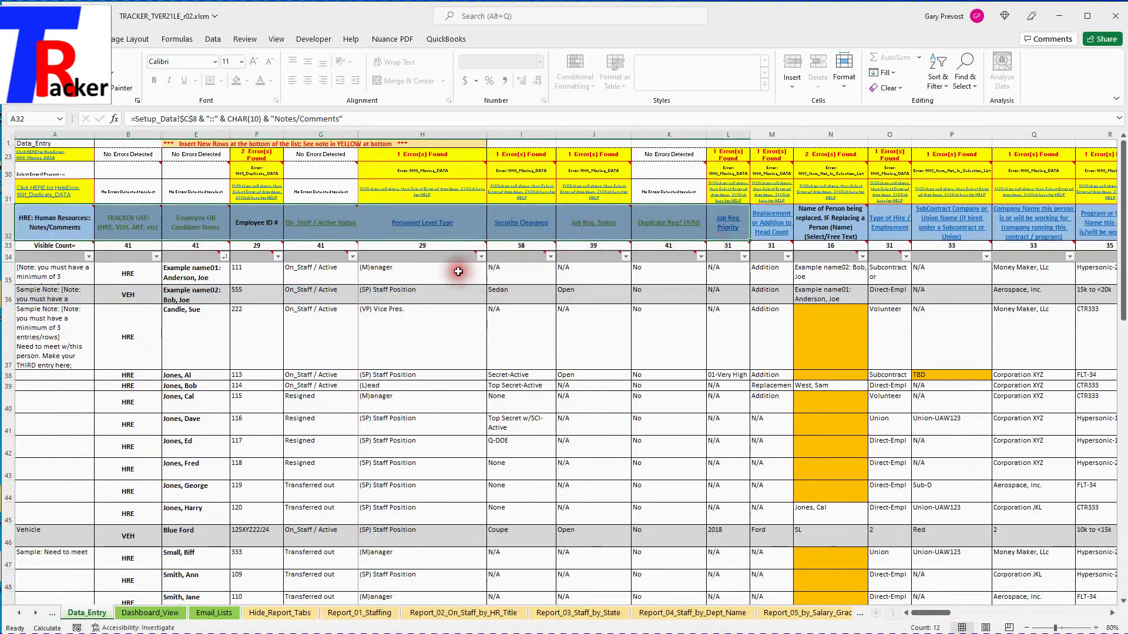
pyautogui.click(458, 271)
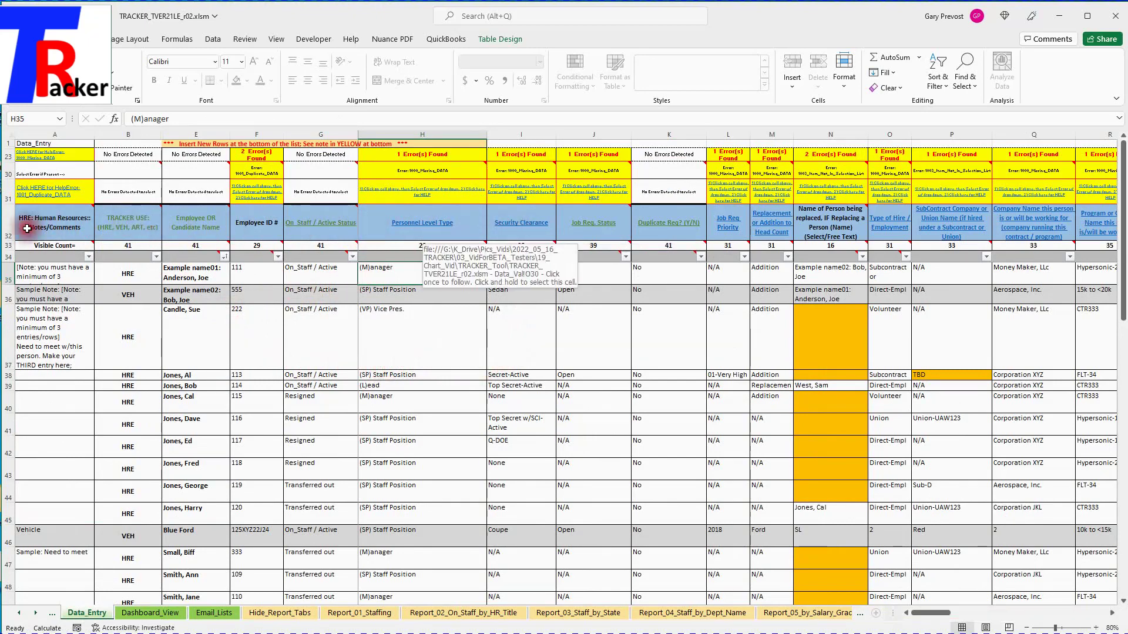
pyautogui.moveTo(27, 225)
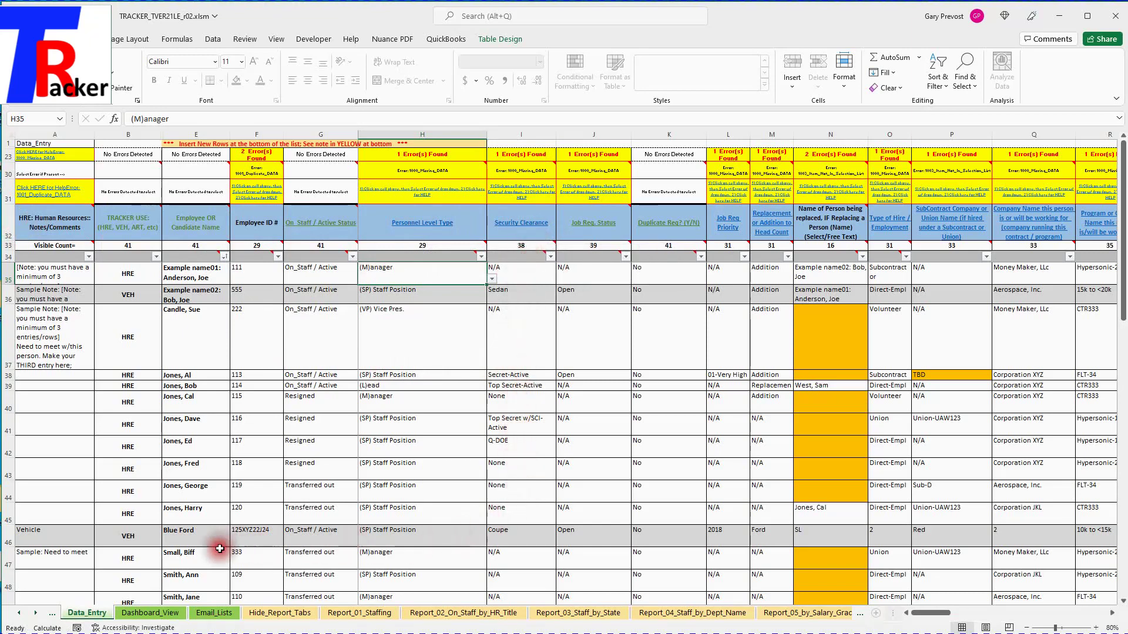
pyautogui.click(123, 537)
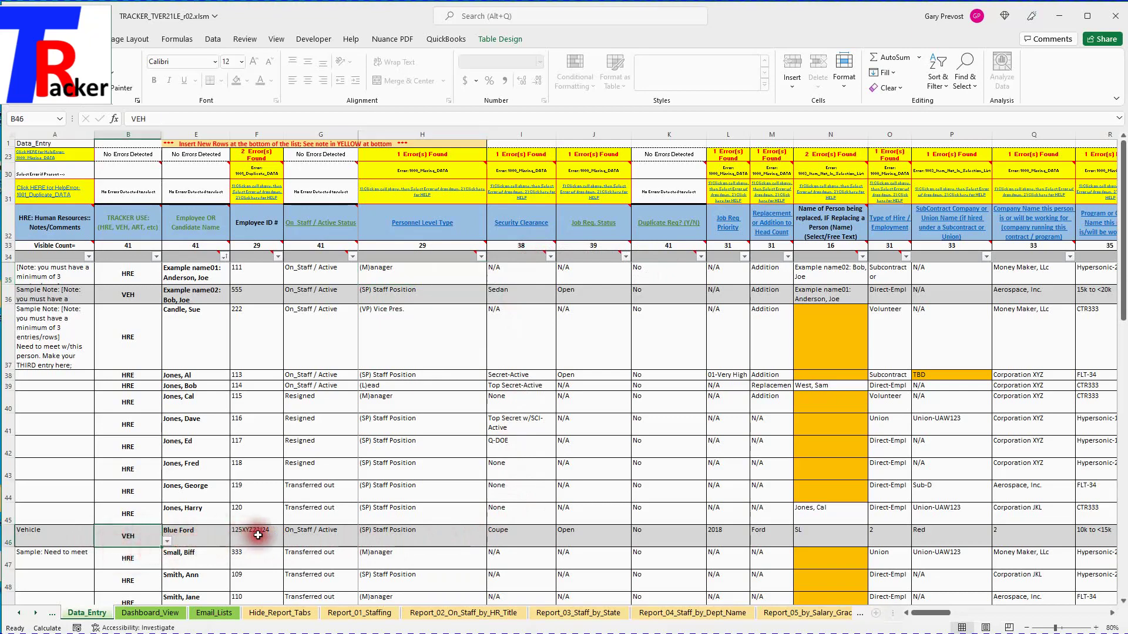
pyautogui.click(520, 529)
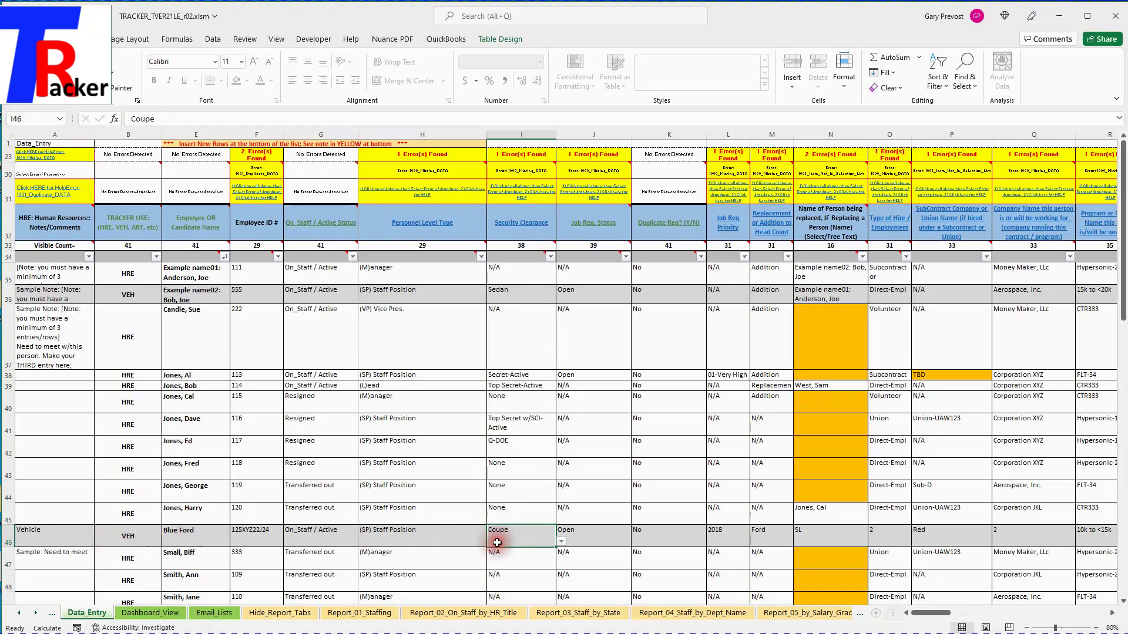
# Set the tool's general use to VEH: Vehicles on the Setup_Data sheet and return to the Data_Entry sheet
pyautogui.click(36, 613)
pyautogui.click(36, 614)
pyautogui.click(36, 613)
pyautogui.click(36, 614)
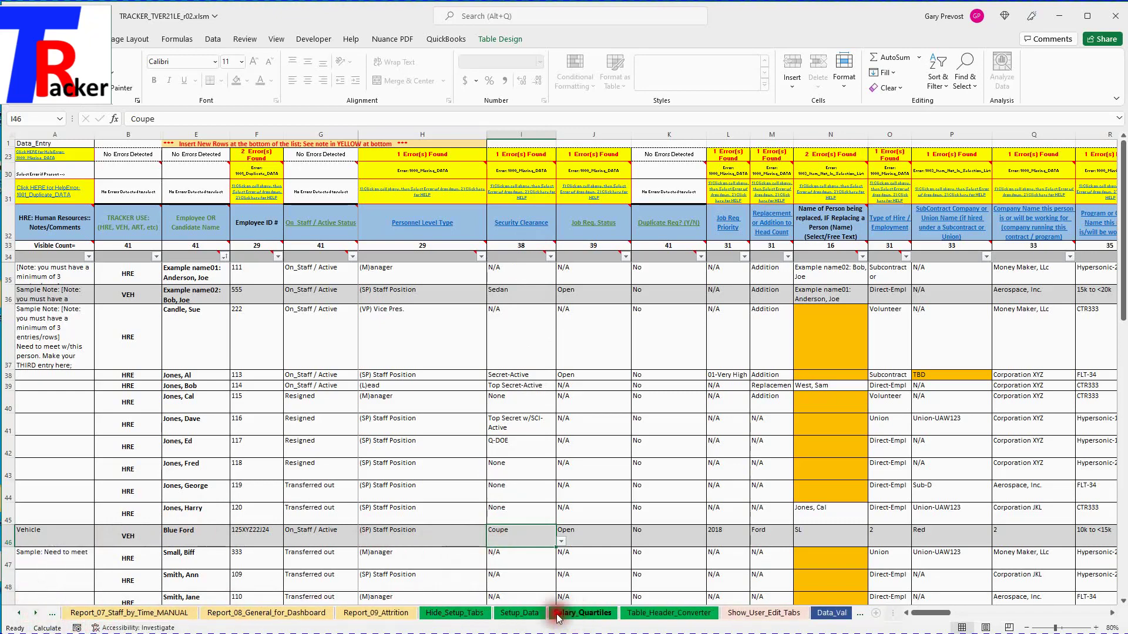
pyautogui.click(516, 614)
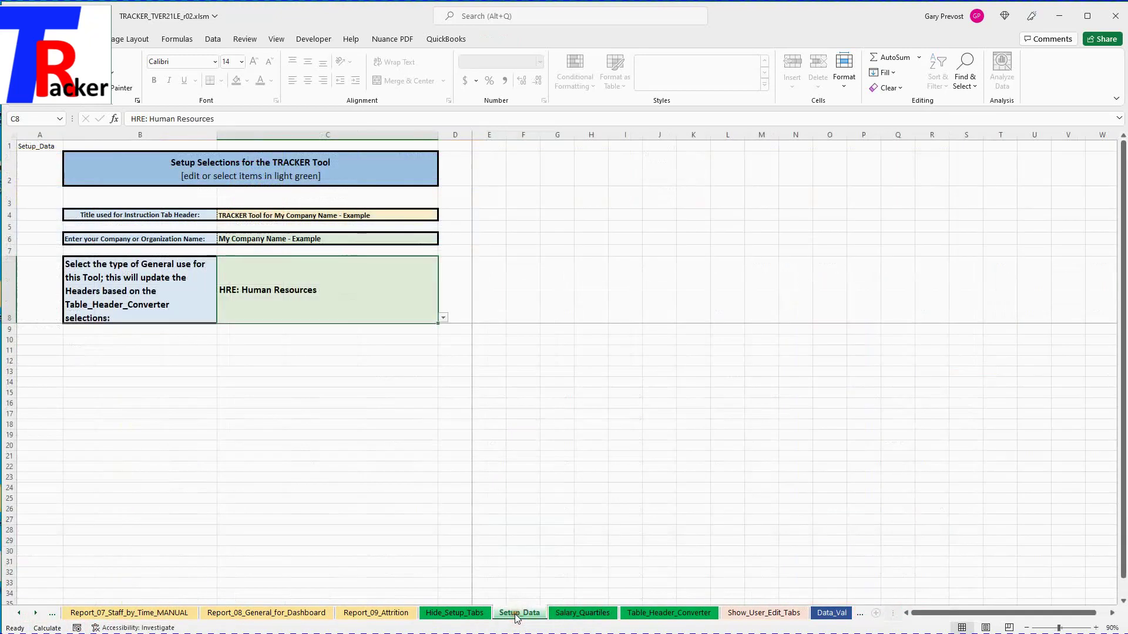
pyautogui.click(443, 319)
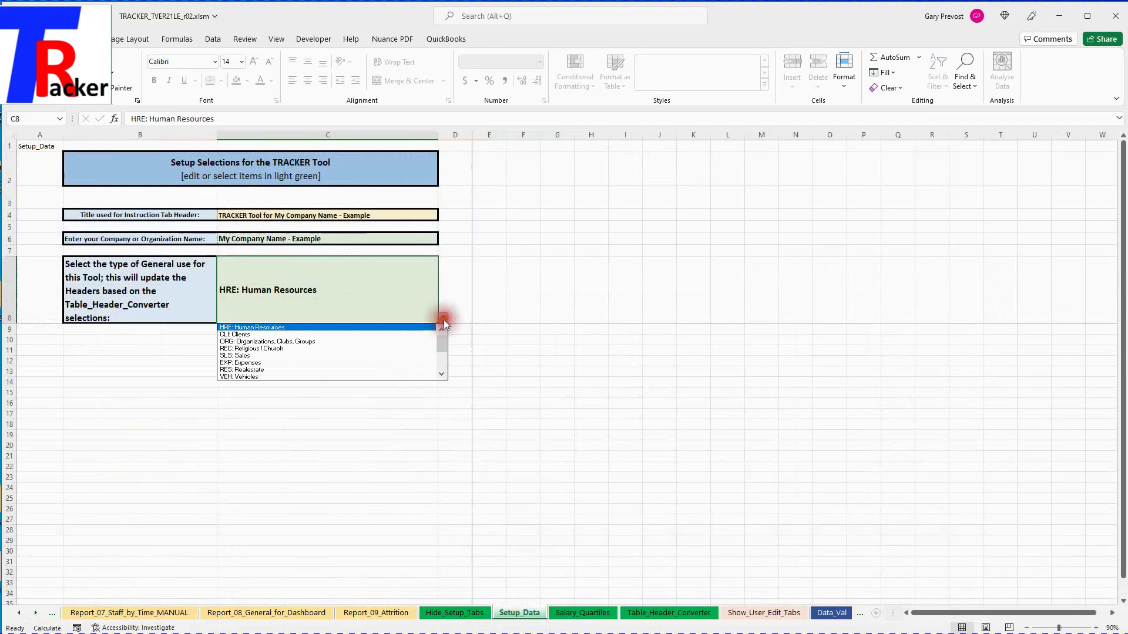
pyautogui.click(311, 377)
pyautogui.click(17, 614)
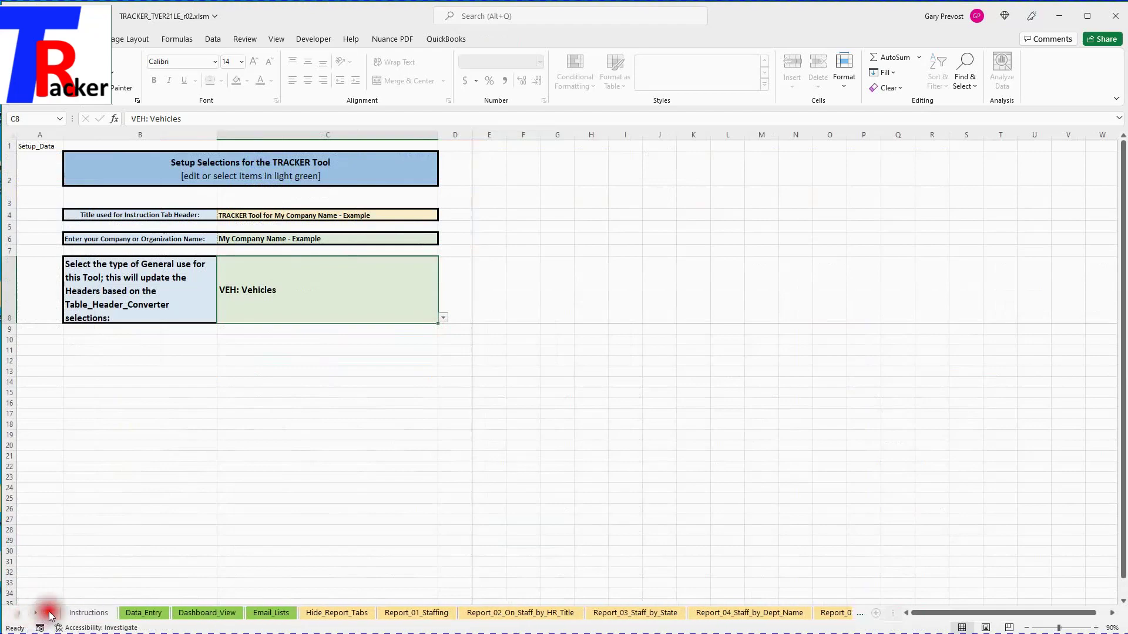
pyautogui.click(144, 614)
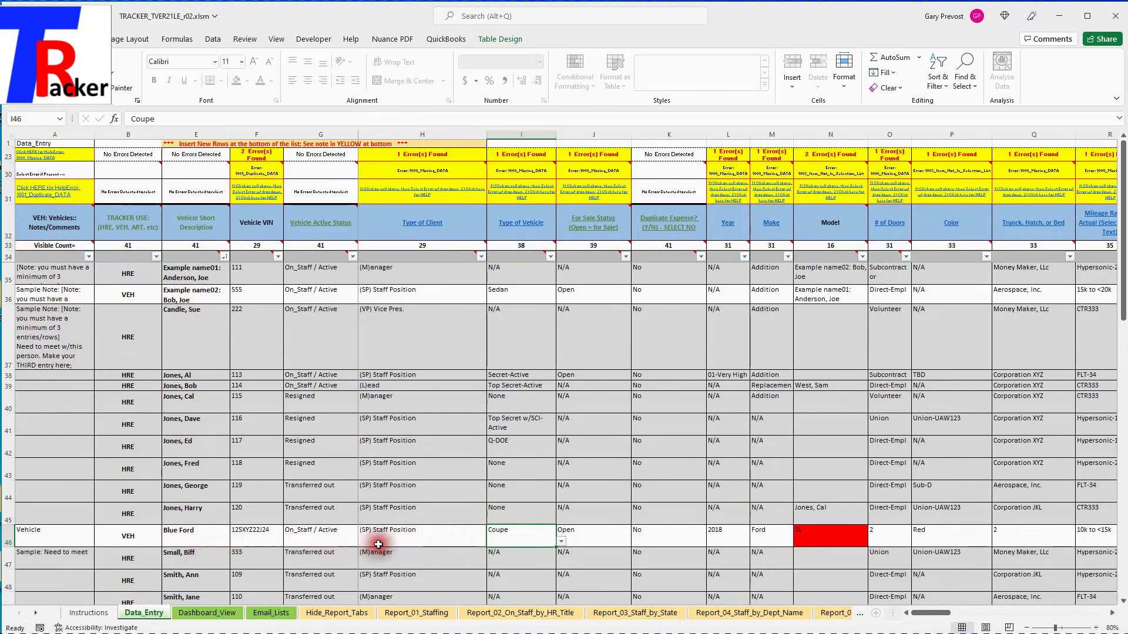
# Browse the choices offered for the Blue Ford entry's Type of Vehicle in I46 and pick Coupe
pyautogui.click(562, 542)
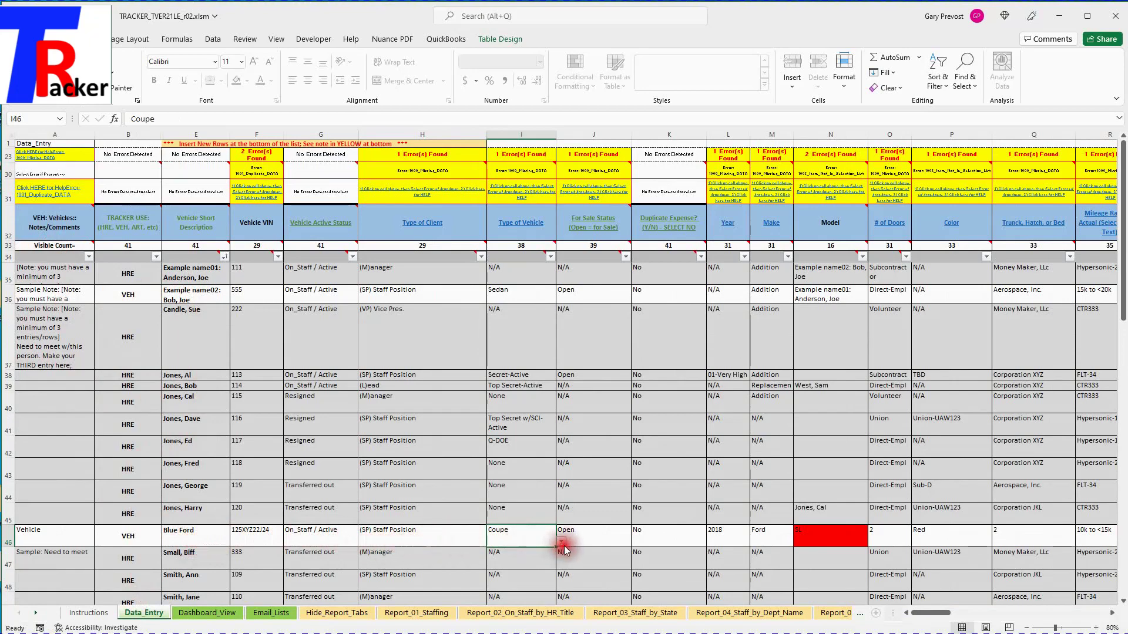
pyautogui.click(561, 541)
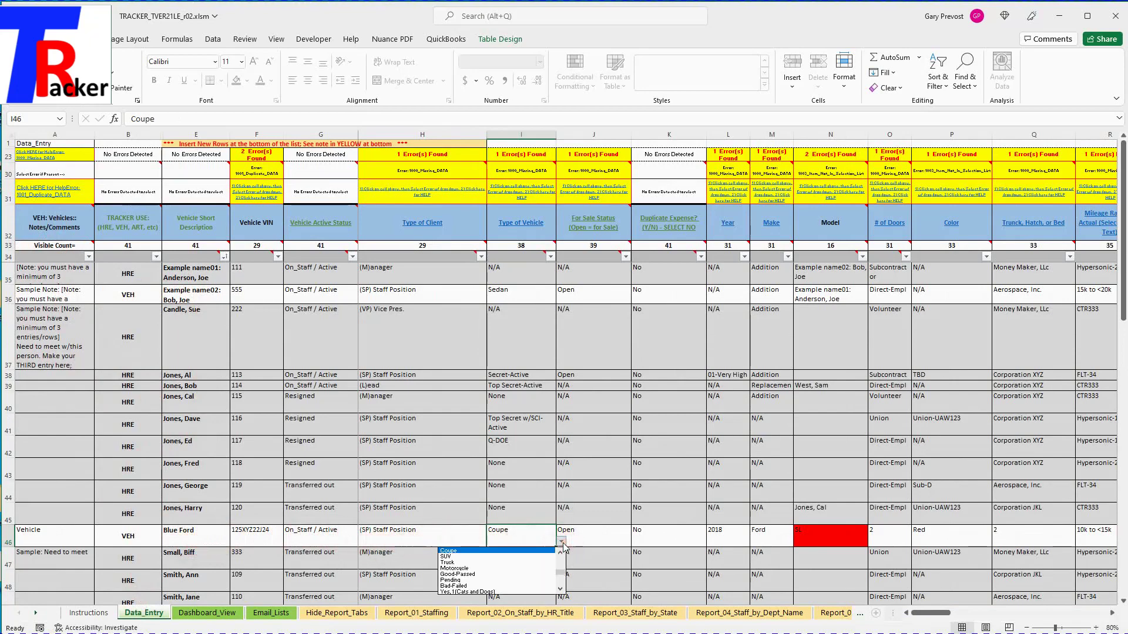
pyautogui.click(561, 574)
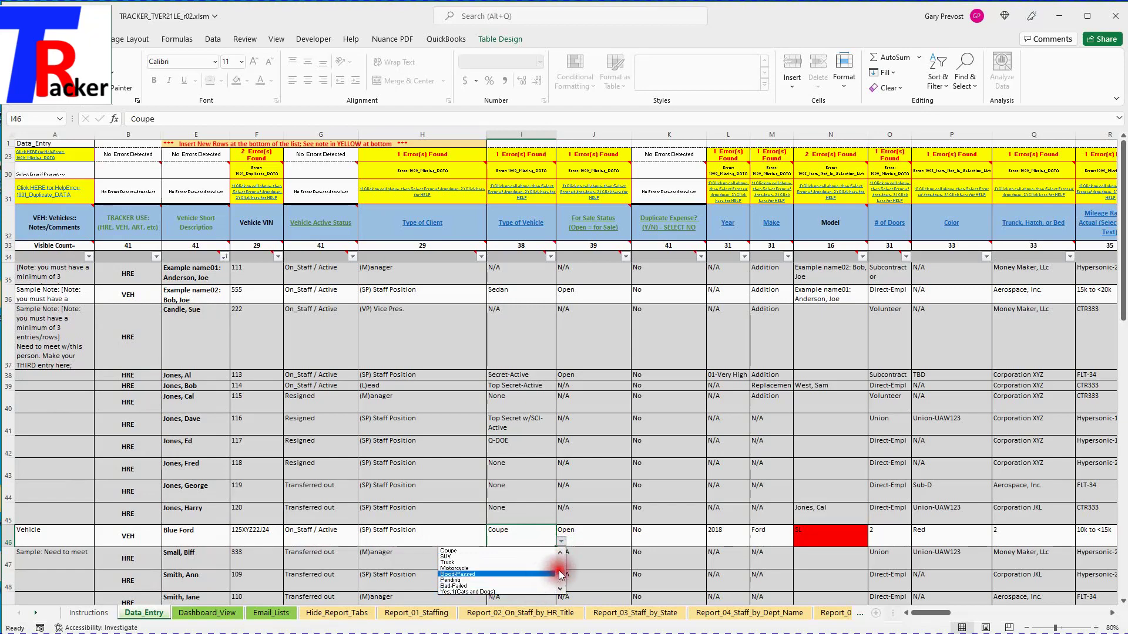
pyautogui.moveTo(561, 575); pyautogui.dragTo(561, 582)
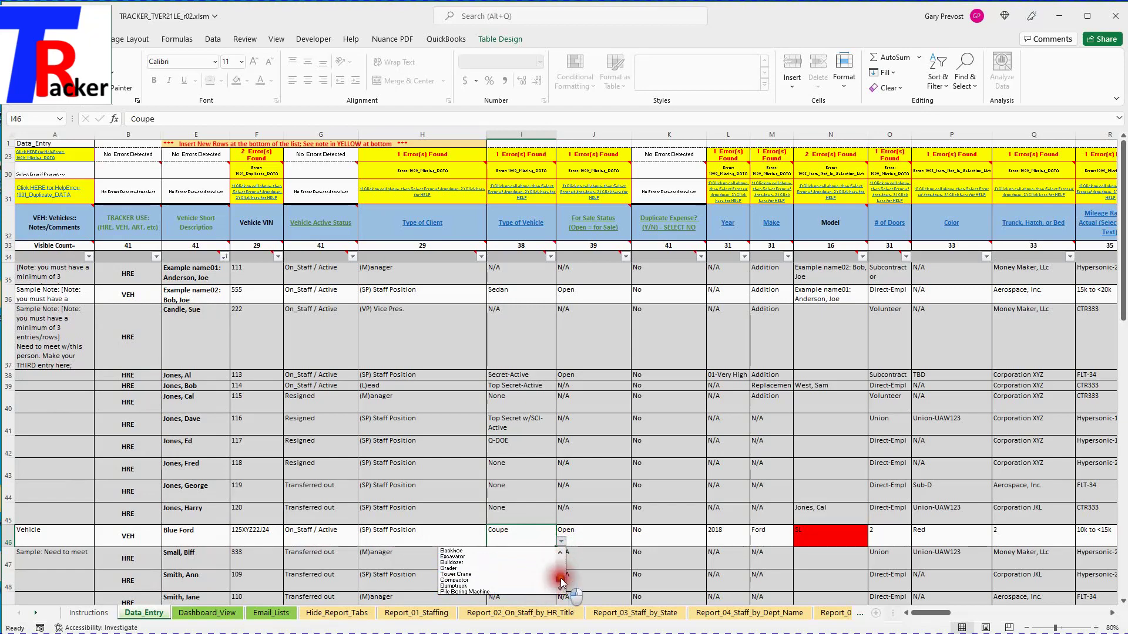
pyautogui.click(554, 586)
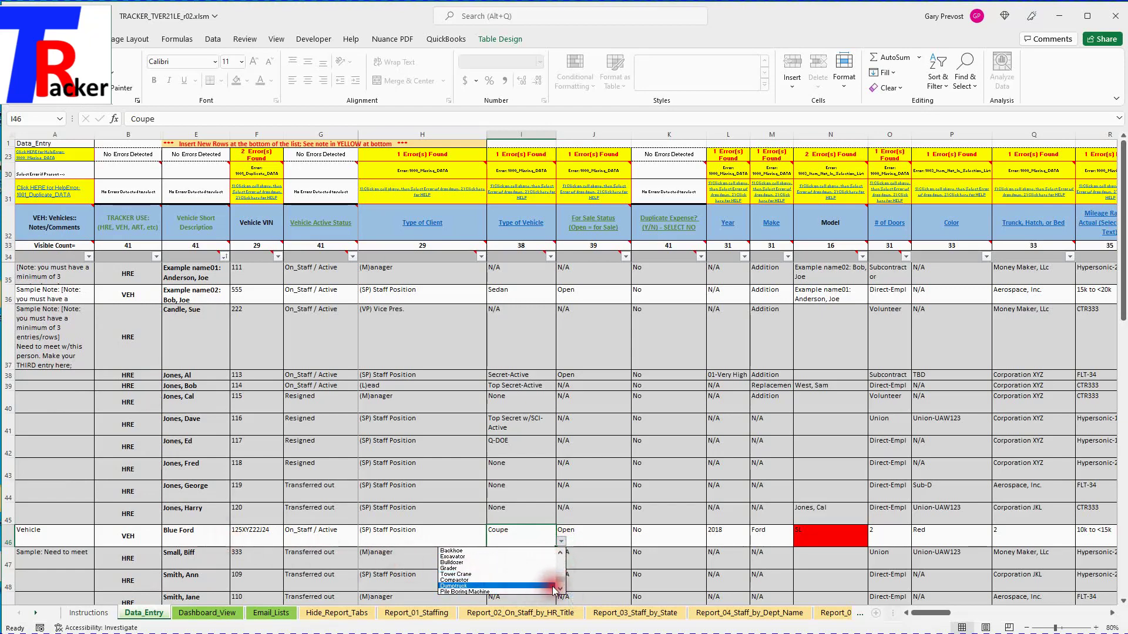
pyautogui.moveTo(560, 577); pyautogui.dragTo(561, 564)
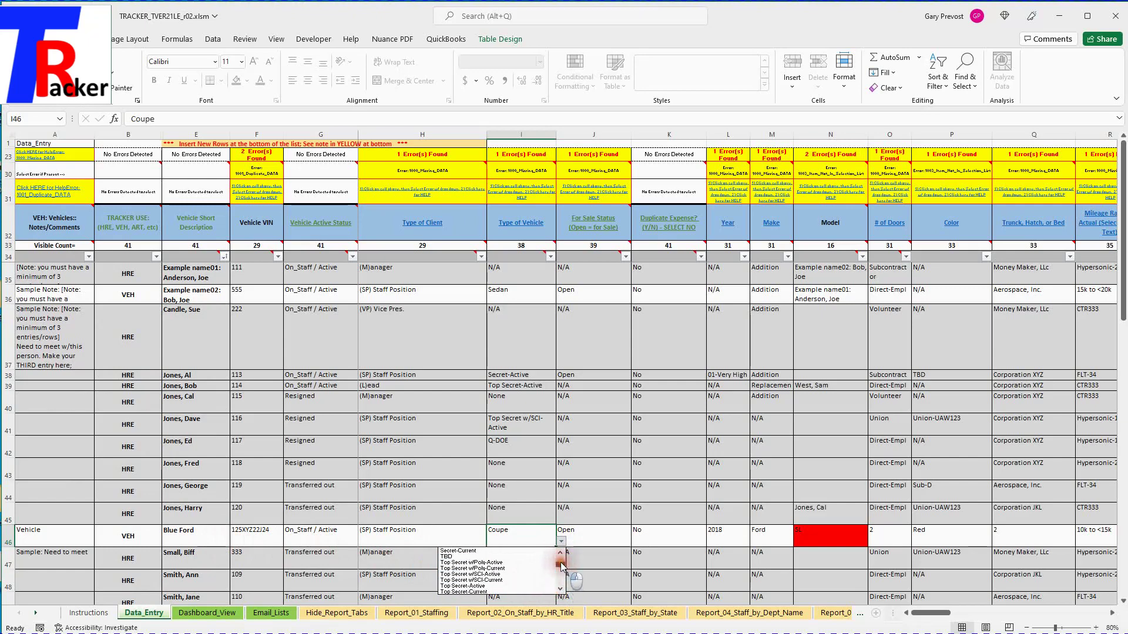
pyautogui.click(525, 575)
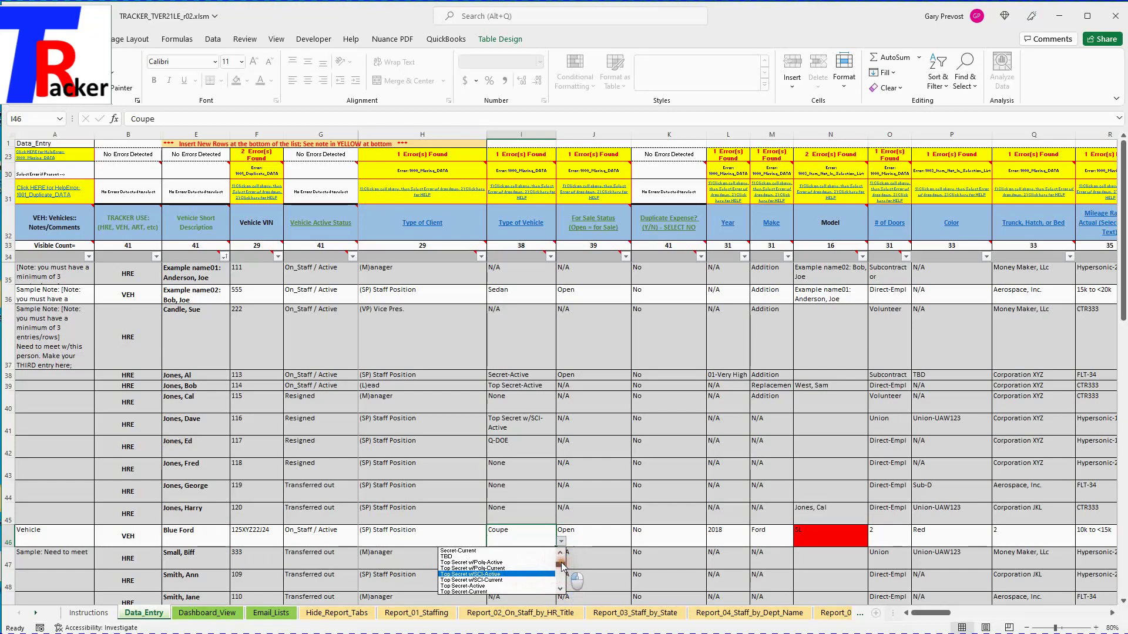
pyautogui.scroll(-2, 561, 568)
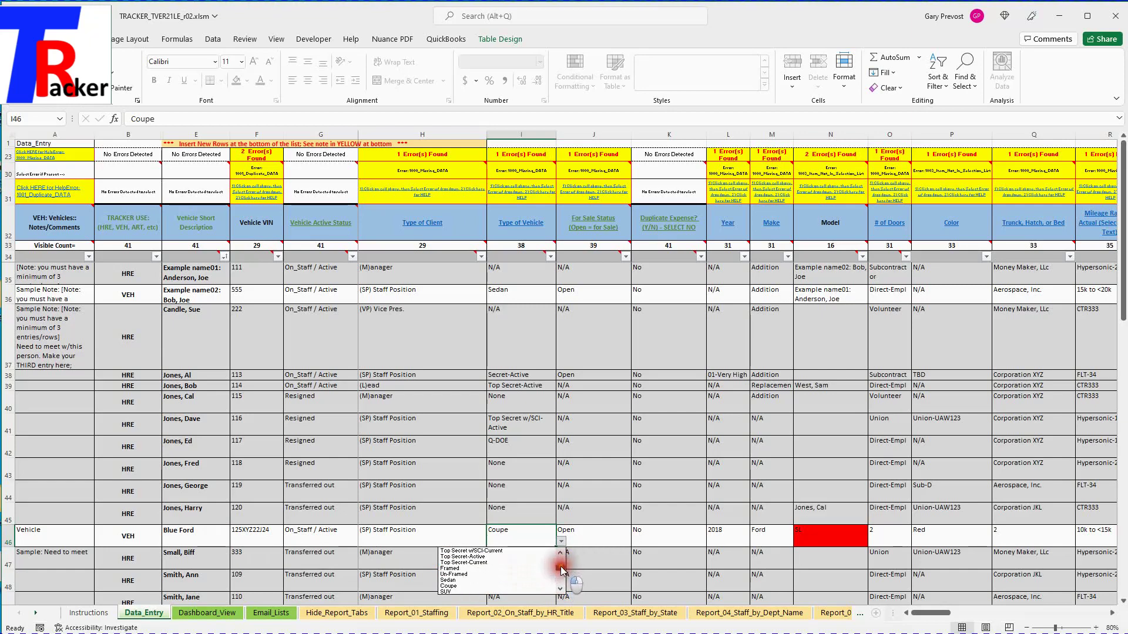
pyautogui.click(515, 574)
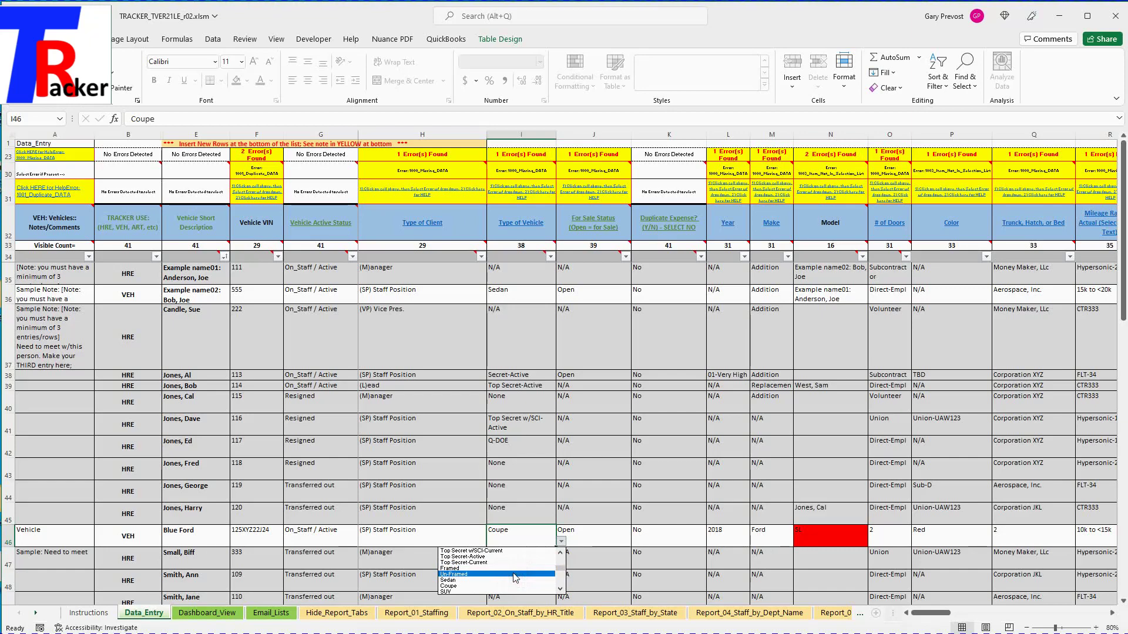
pyautogui.click(500, 574)
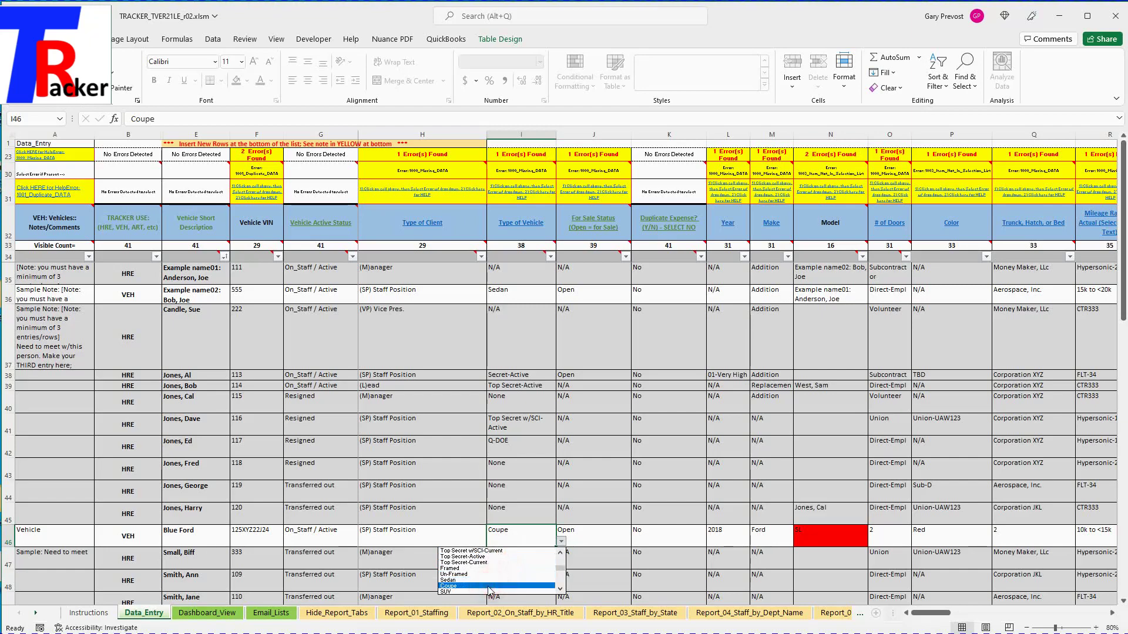
pyautogui.click(490, 586)
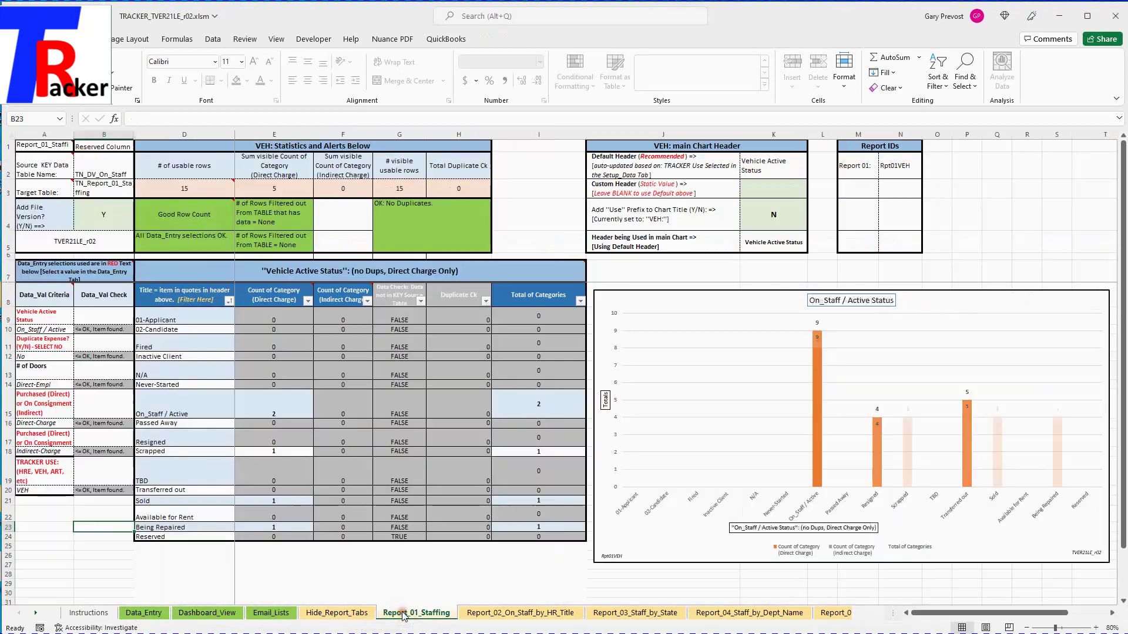
# Open the Report_01_Staffing sheet and examine the header of its category table and the title of its chart
pyautogui.click(401, 613)
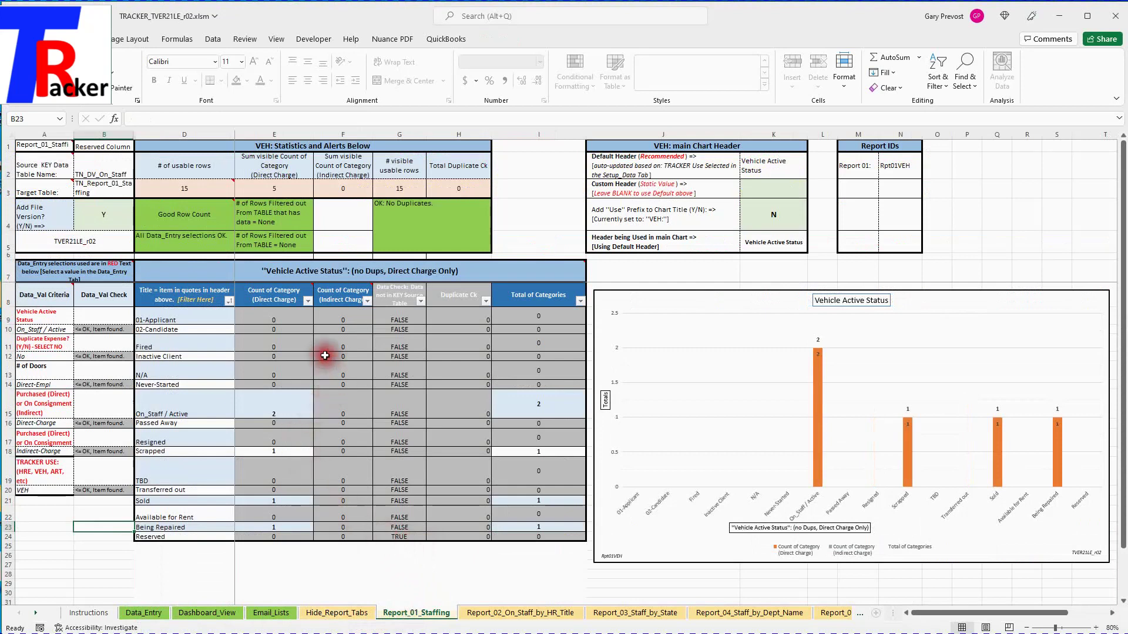
pyautogui.moveTo(382, 275)
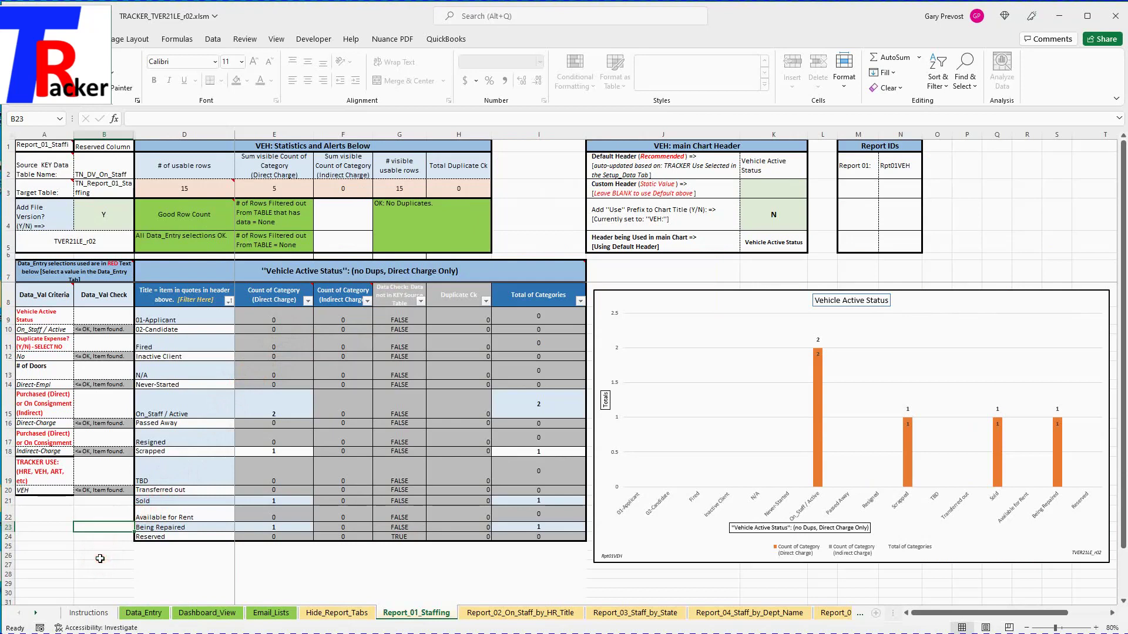
# Set the tool's general use to HRE: Human Resources in C8 of the Setup_Data sheet
pyautogui.click(38, 619)
pyautogui.click(37, 618)
pyautogui.click(38, 619)
pyautogui.click(37, 619)
pyautogui.click(38, 619)
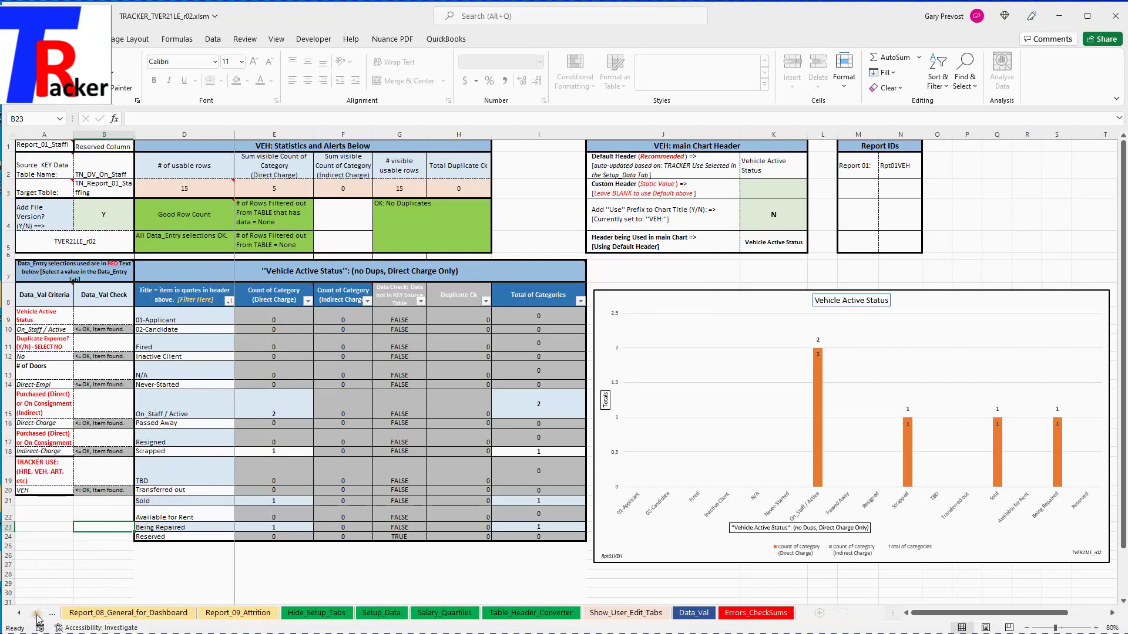
pyautogui.click(385, 614)
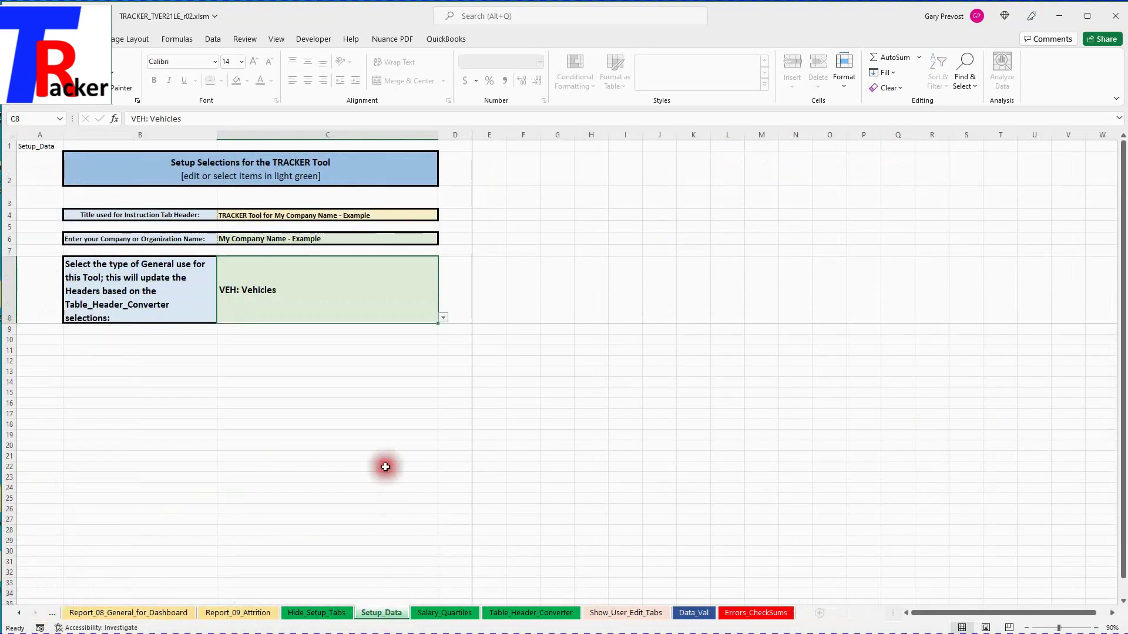
pyautogui.click(442, 317)
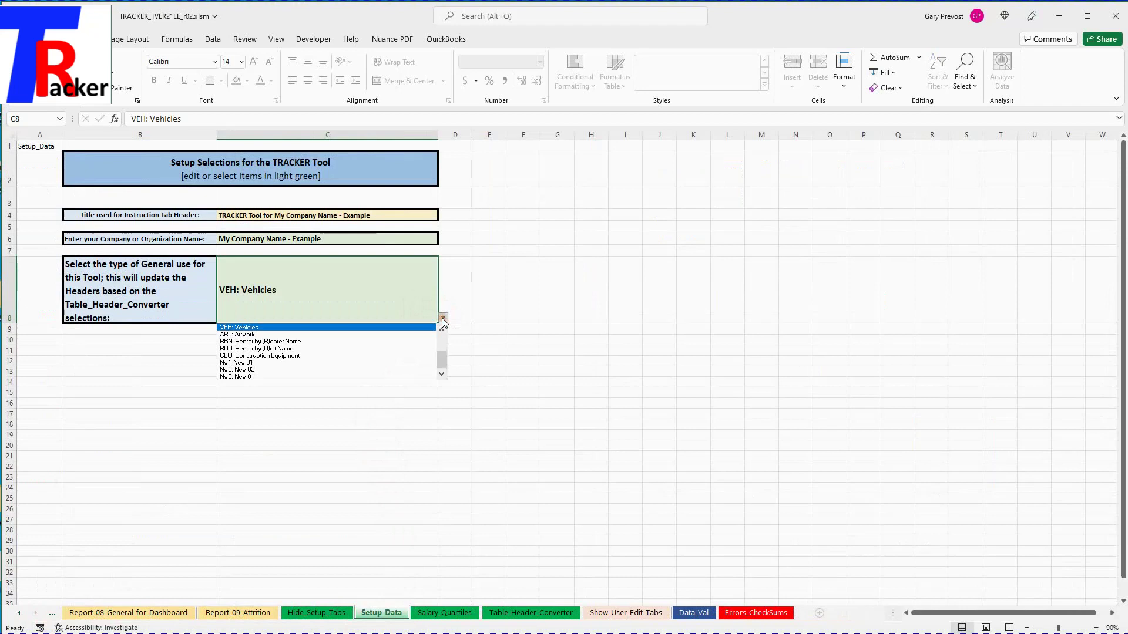
pyautogui.moveTo(439, 359); pyautogui.dragTo(442, 343)
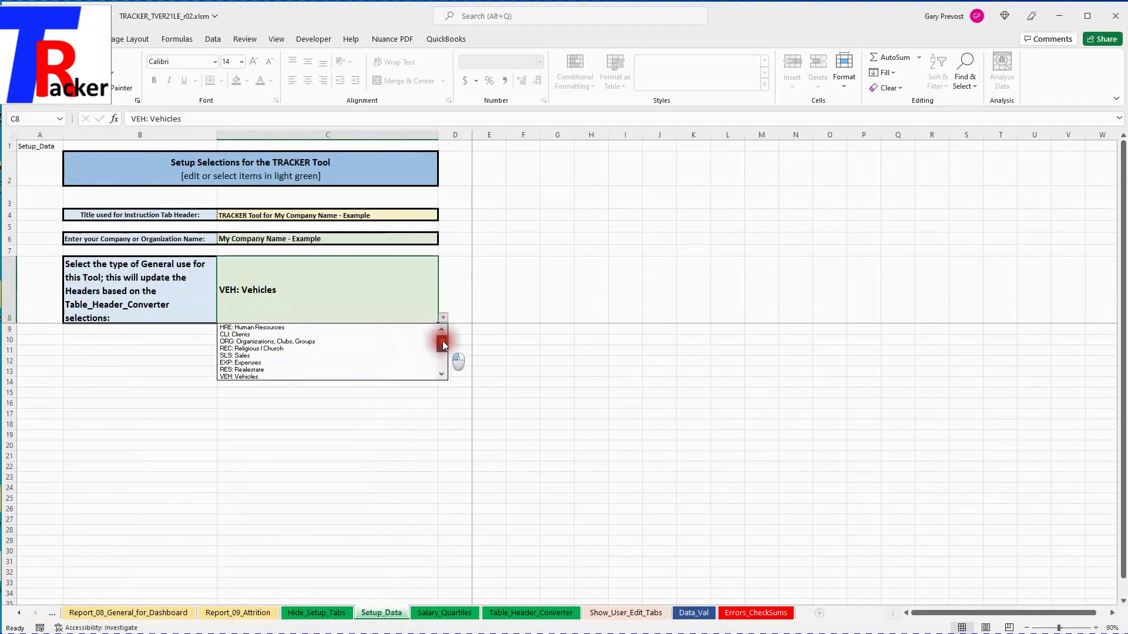
pyautogui.click(369, 327)
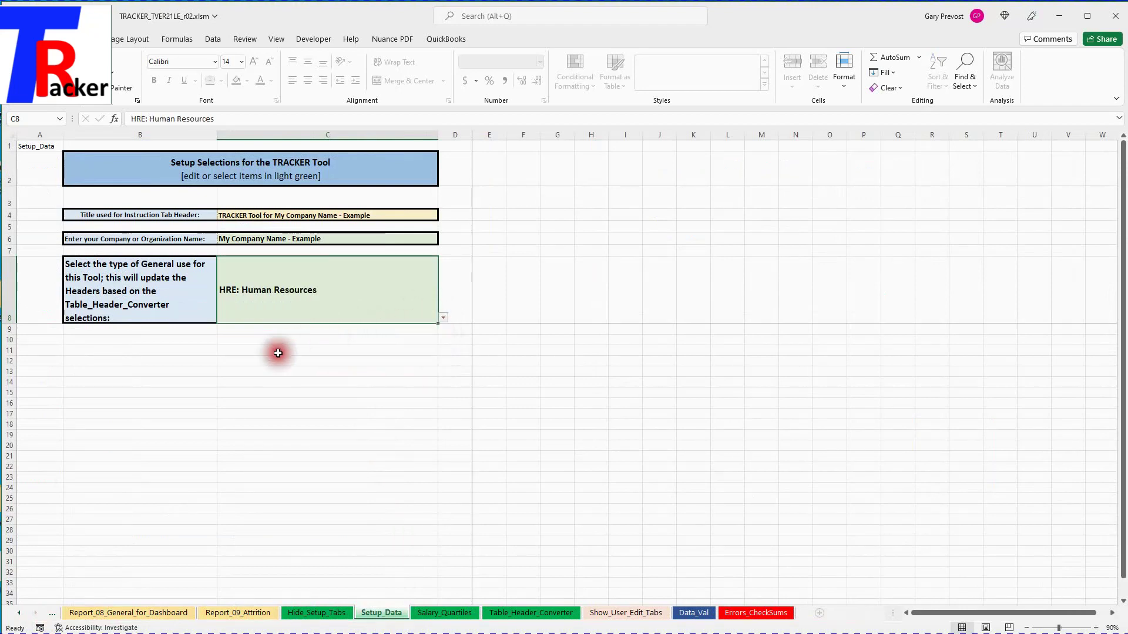
# Open the Data_Entry sheet and examine the Duplicate Req? (Y/N) header and values in column K
pyautogui.click(16, 614)
pyautogui.click(15, 614)
pyautogui.click(16, 613)
pyautogui.click(16, 613)
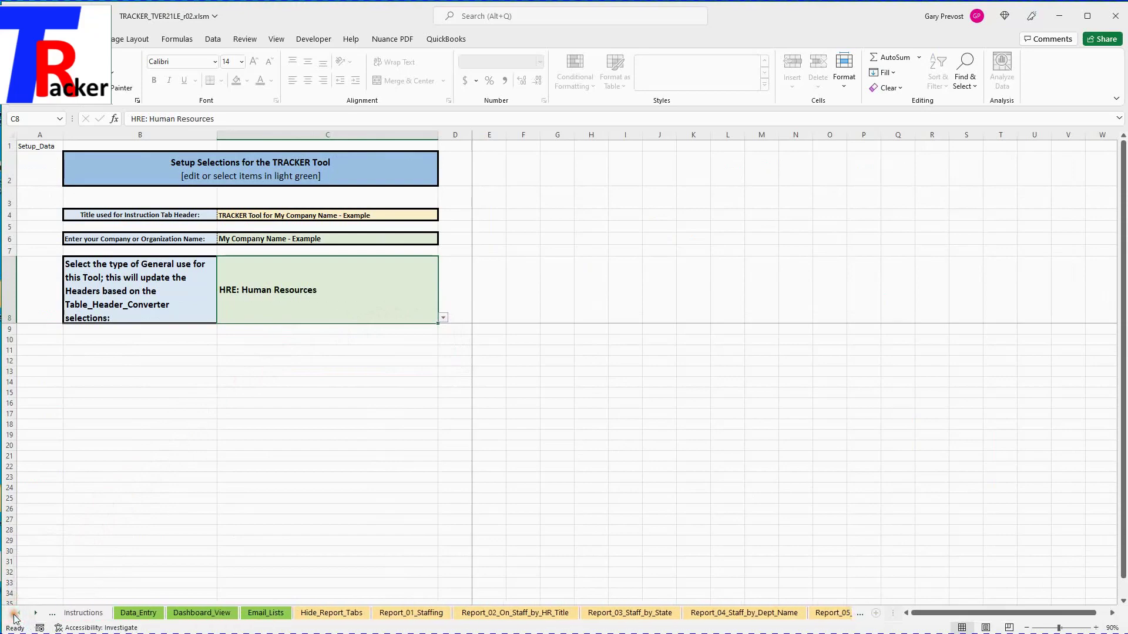
pyautogui.click(143, 613)
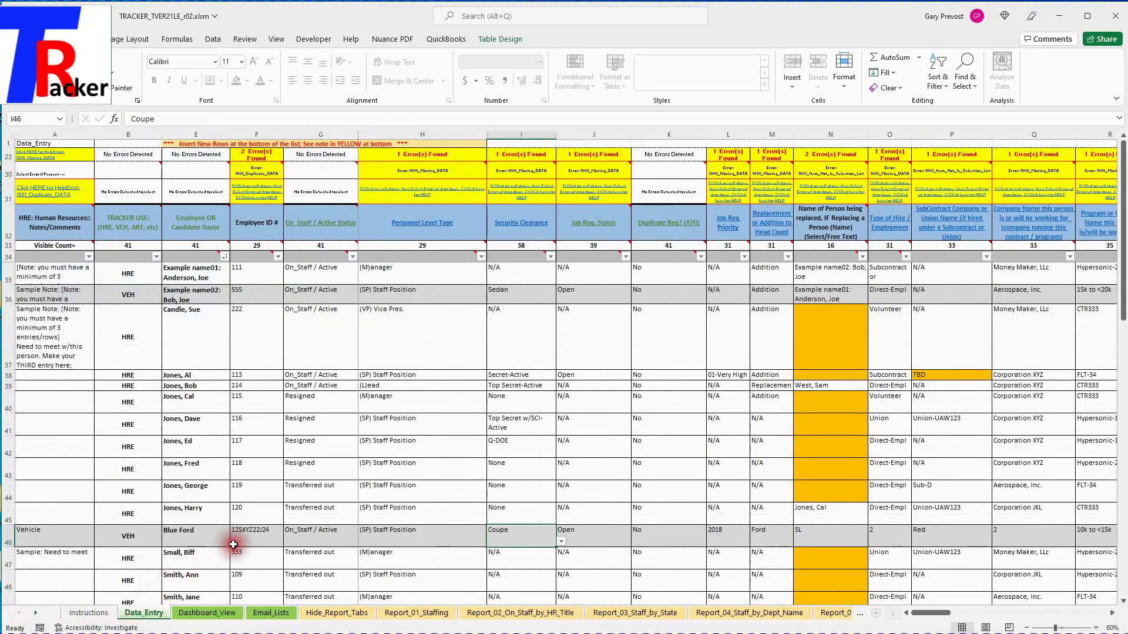
pyautogui.click(669, 133)
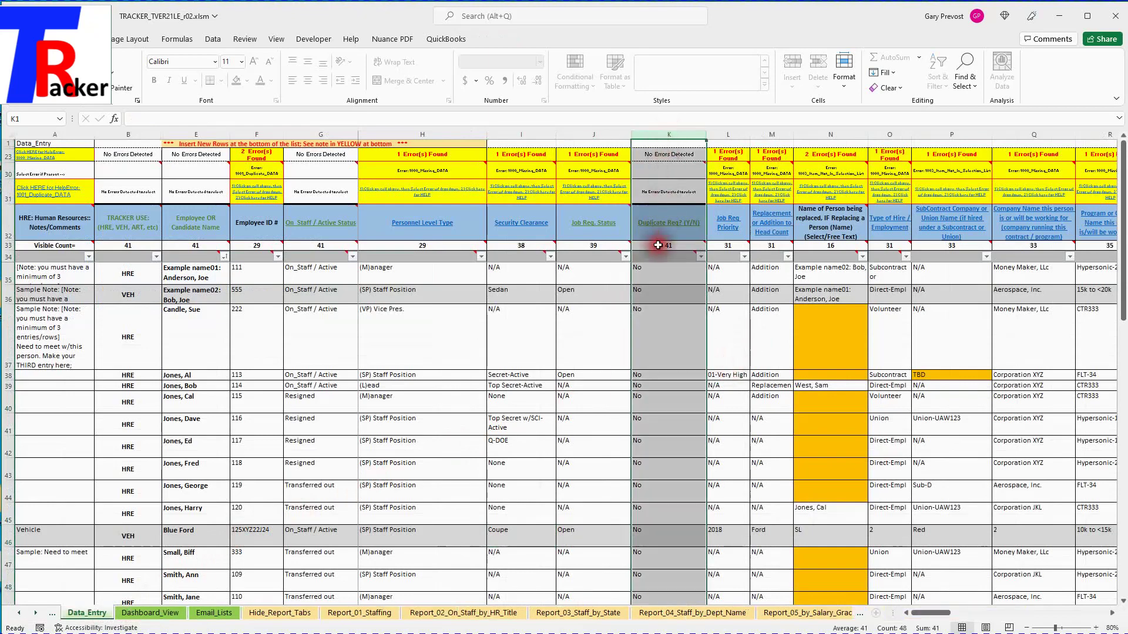
pyautogui.click(650, 270)
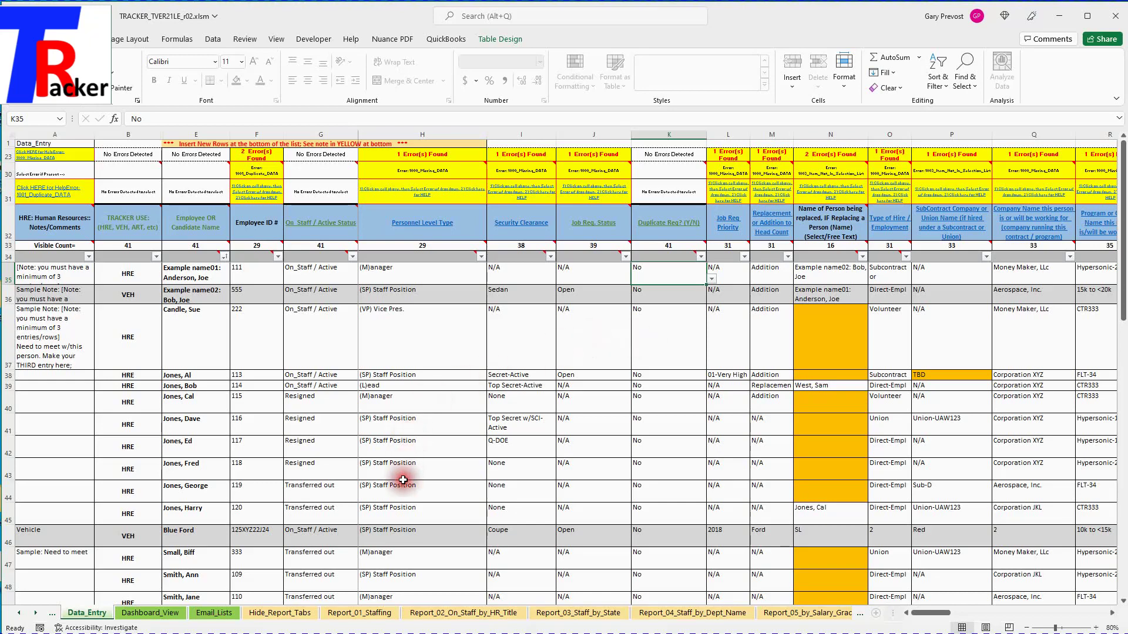
pyautogui.click(347, 613)
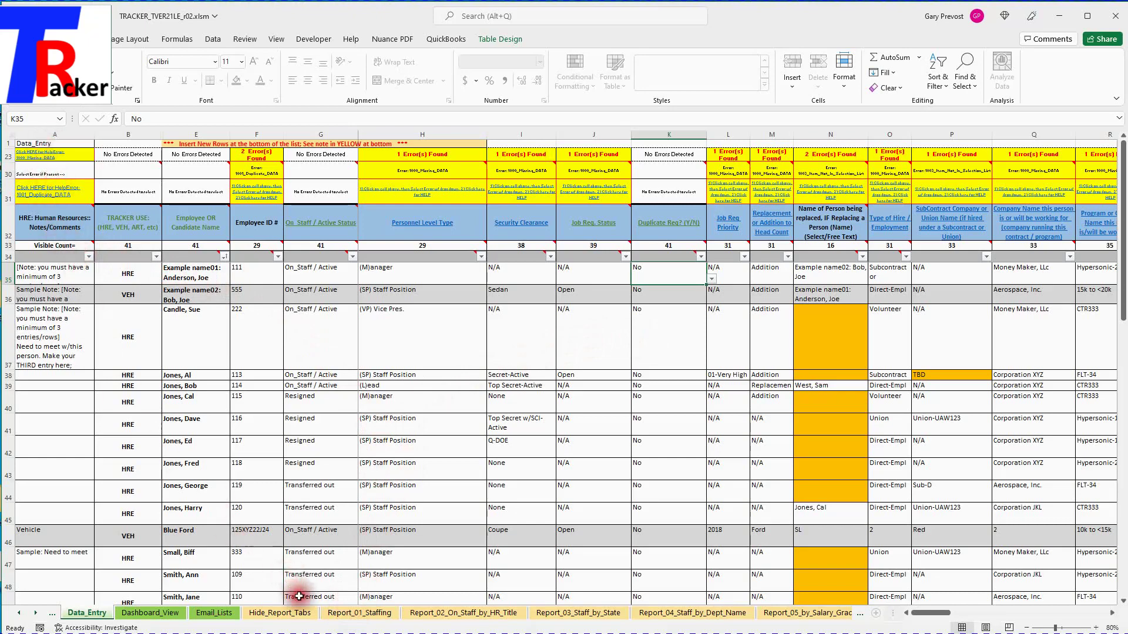
pyautogui.click(285, 614)
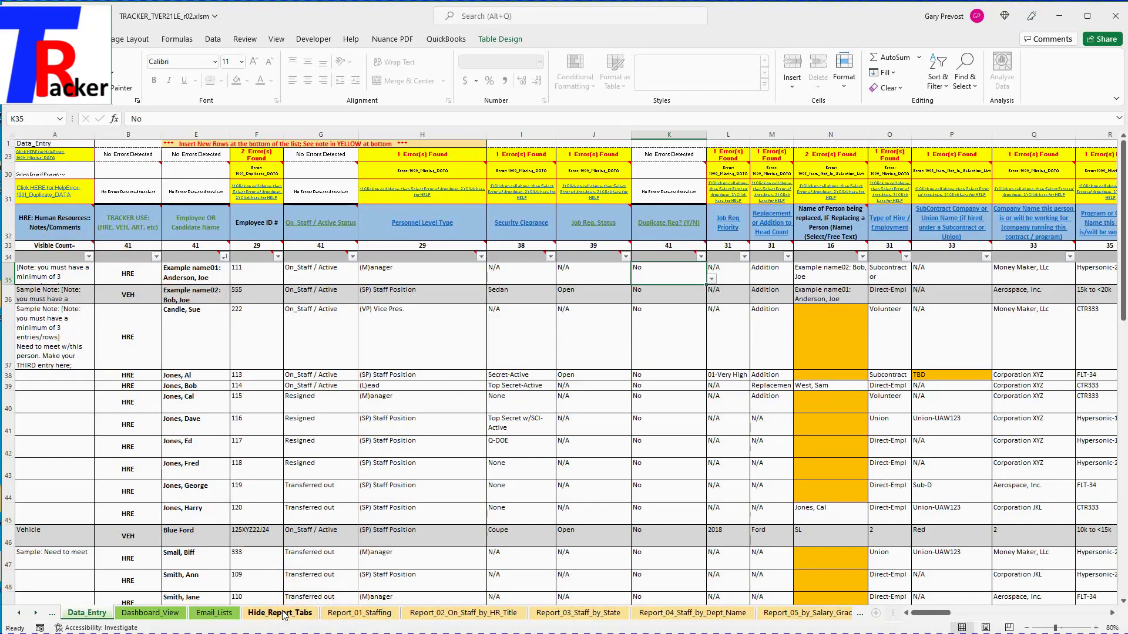
pyautogui.click(358, 616)
pyautogui.click(360, 615)
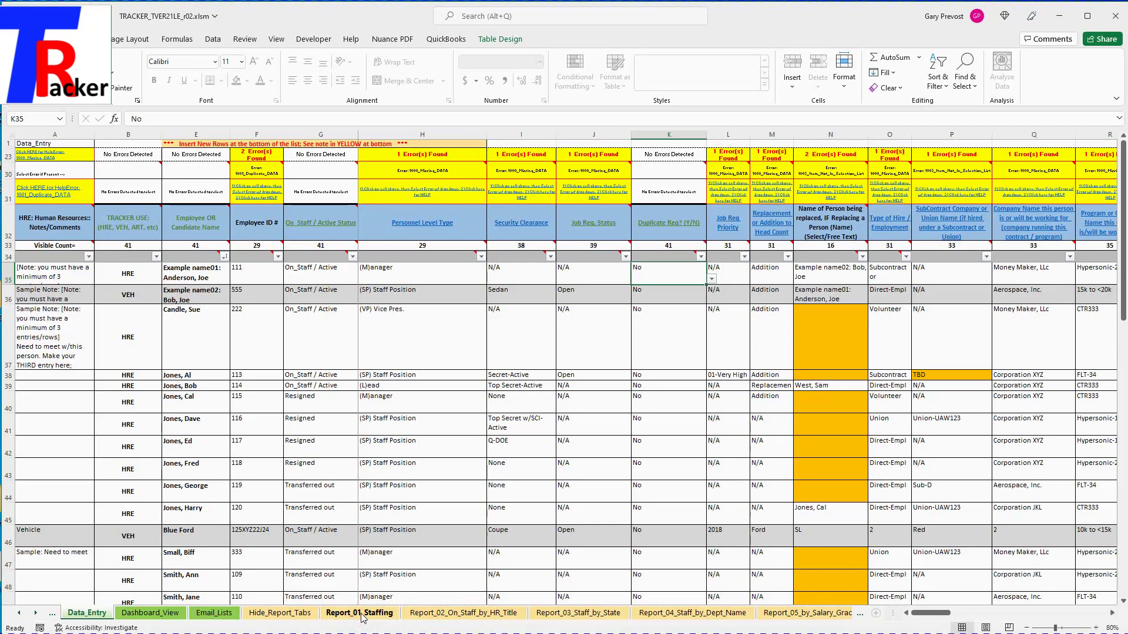
pyautogui.click(50, 251)
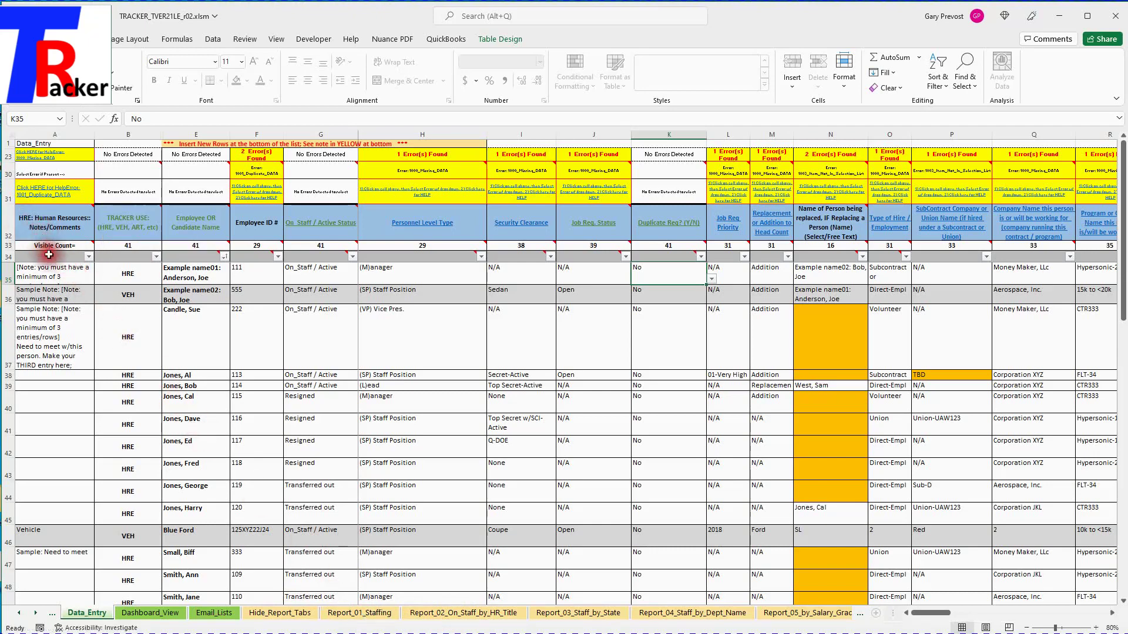
# Set the general use selection in C8 of the Setup_Data sheet to VEH: Vehicles
pyautogui.click(34, 613)
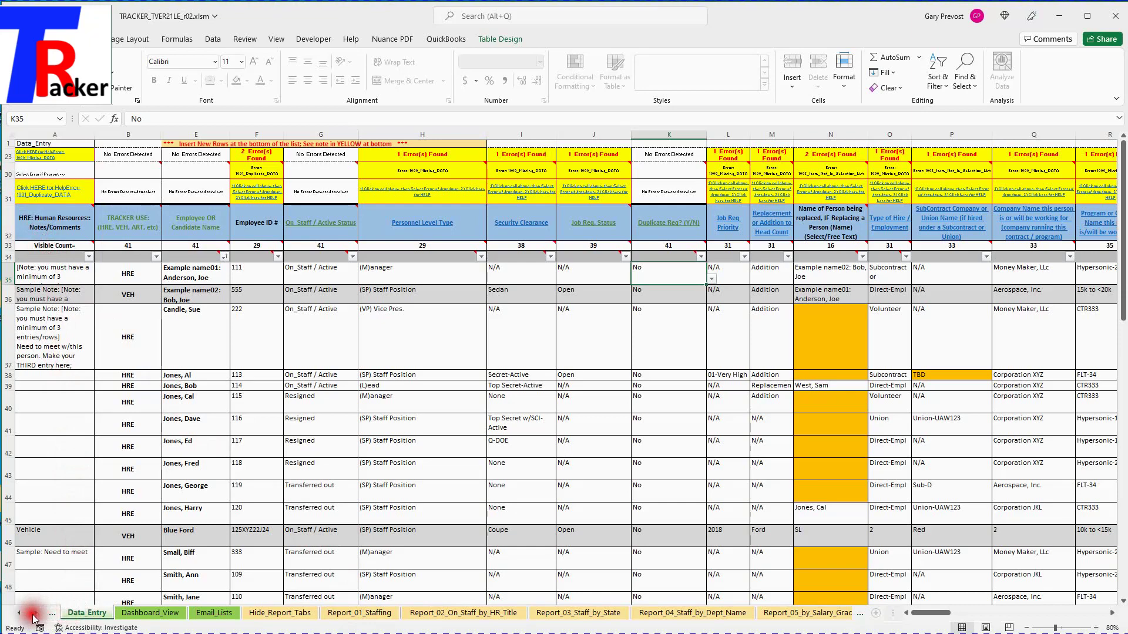
pyautogui.click(34, 613)
pyautogui.click(34, 614)
pyautogui.click(529, 614)
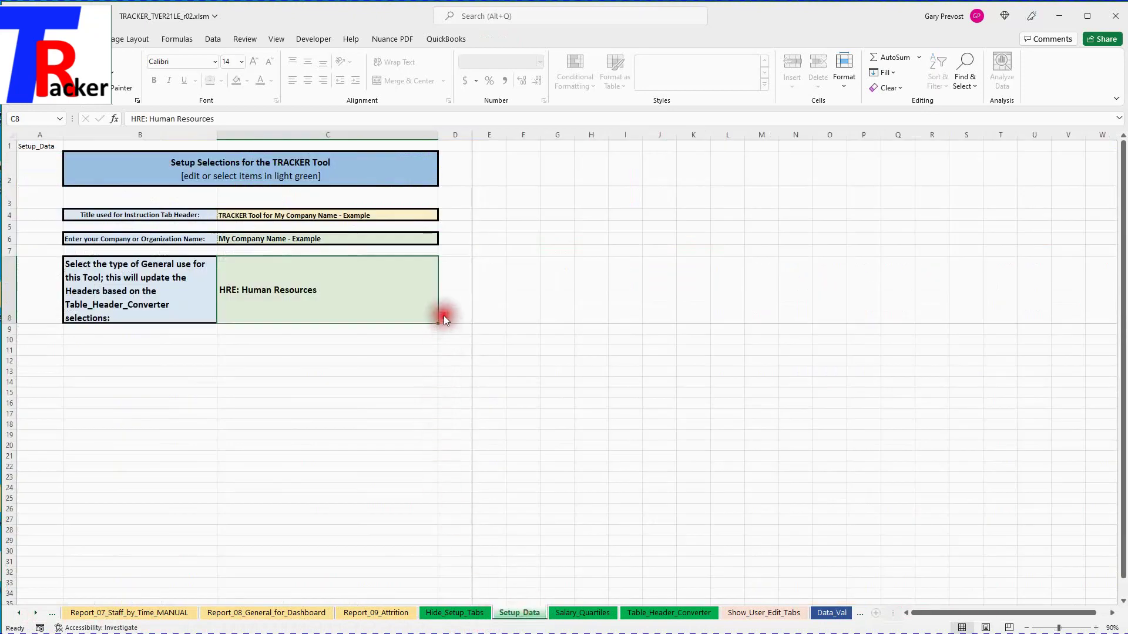
pyautogui.click(443, 317)
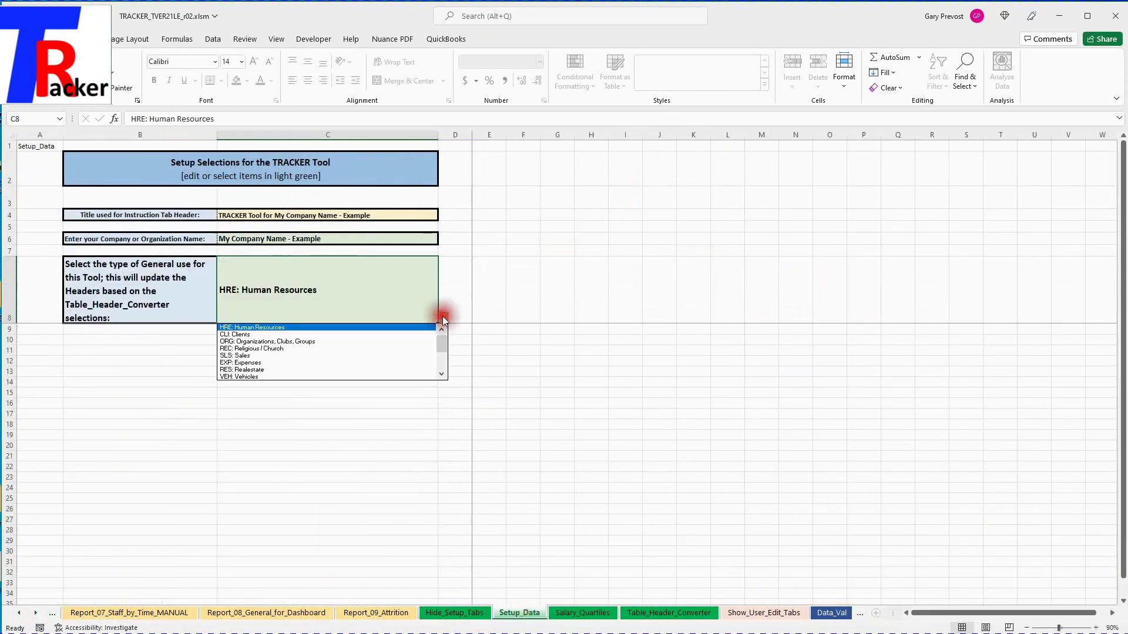
pyautogui.click(384, 379)
# Return to the Data_Entry sheet and examine the vehicle column headers in row 32, especially the duplicate expense header in column K
pyautogui.click(19, 613)
pyautogui.click(102, 614)
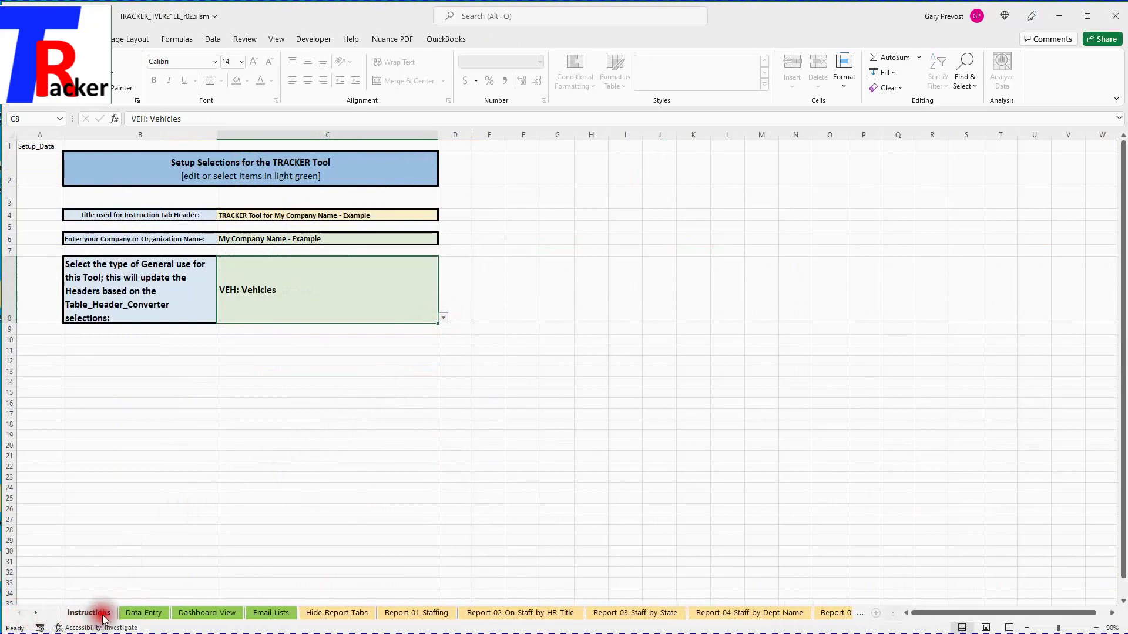
pyautogui.click(153, 613)
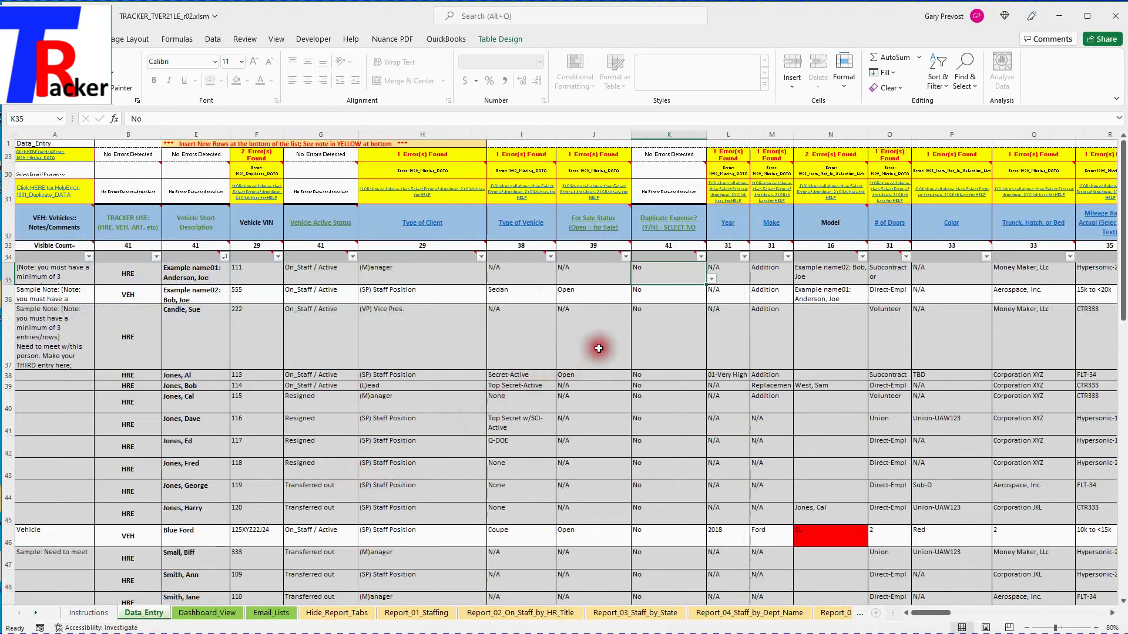
pyautogui.click(667, 232)
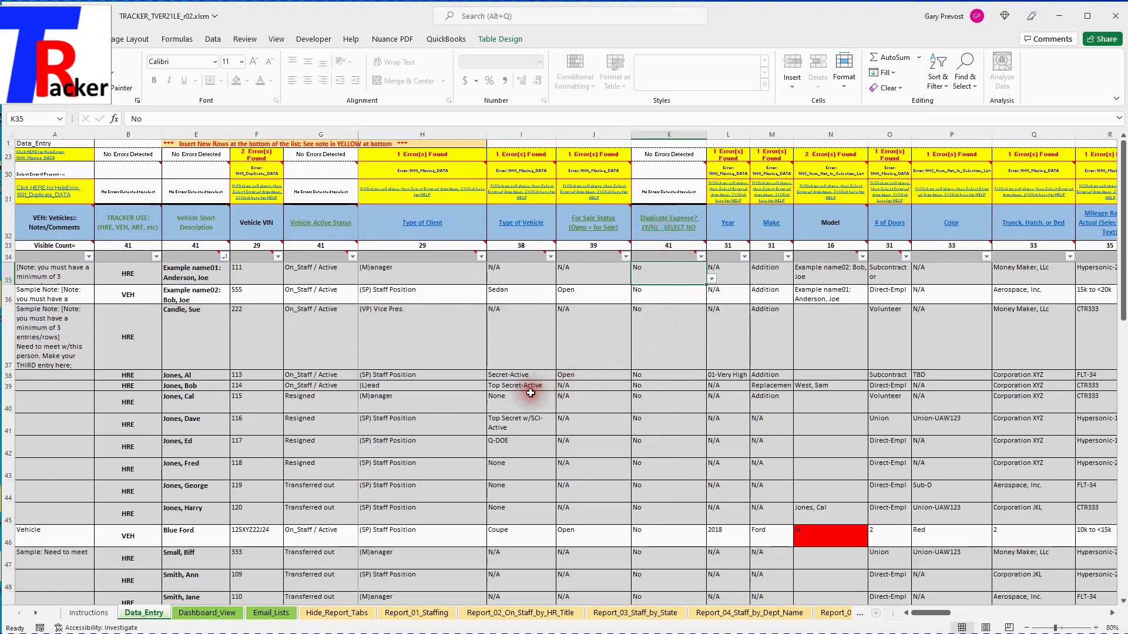
# Open Report_01_Staffing and examine the Vehicle Active Status table in D7:I24, including the title's formula reference to Data_Entry
pyautogui.click(403, 614)
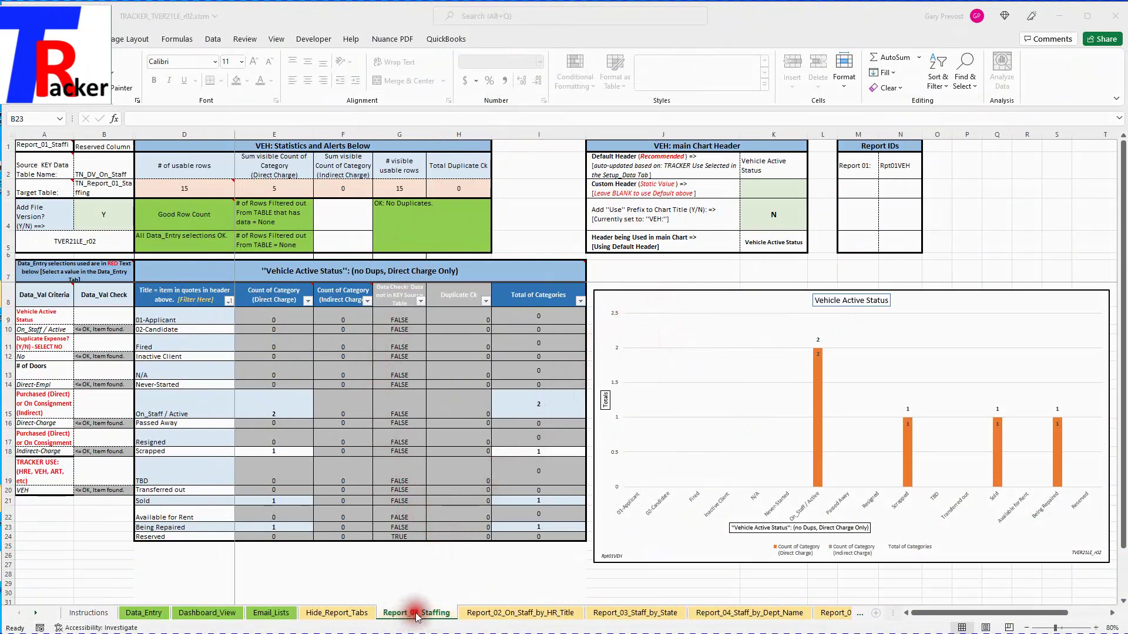
pyautogui.click(302, 276)
pyautogui.moveTo(302, 276); pyautogui.dragTo(289, 536)
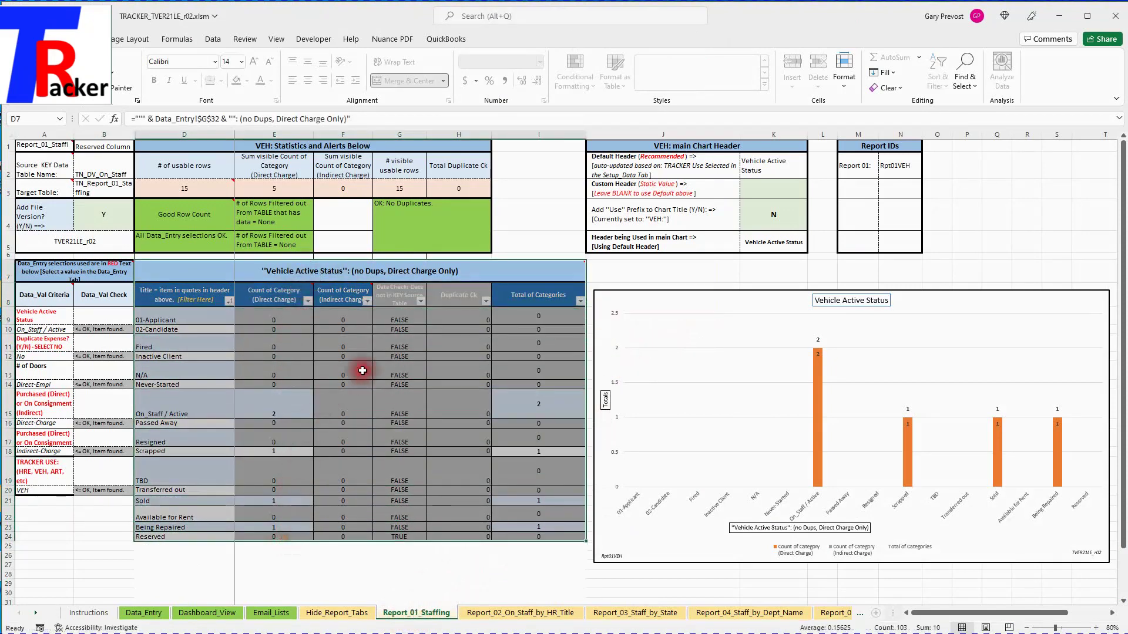
pyautogui.click(526, 224)
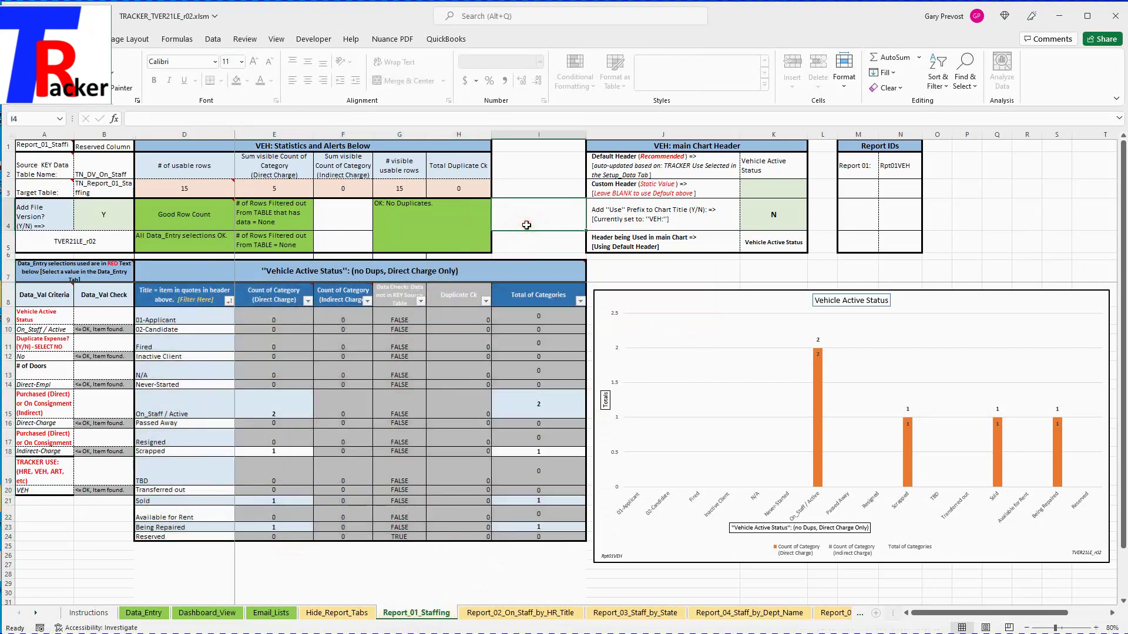
# Examine the Vehicle Active Status chart on Report_01_Staffing together with the main Chart Header table above it at 90% zoom
pyautogui.click(643, 301)
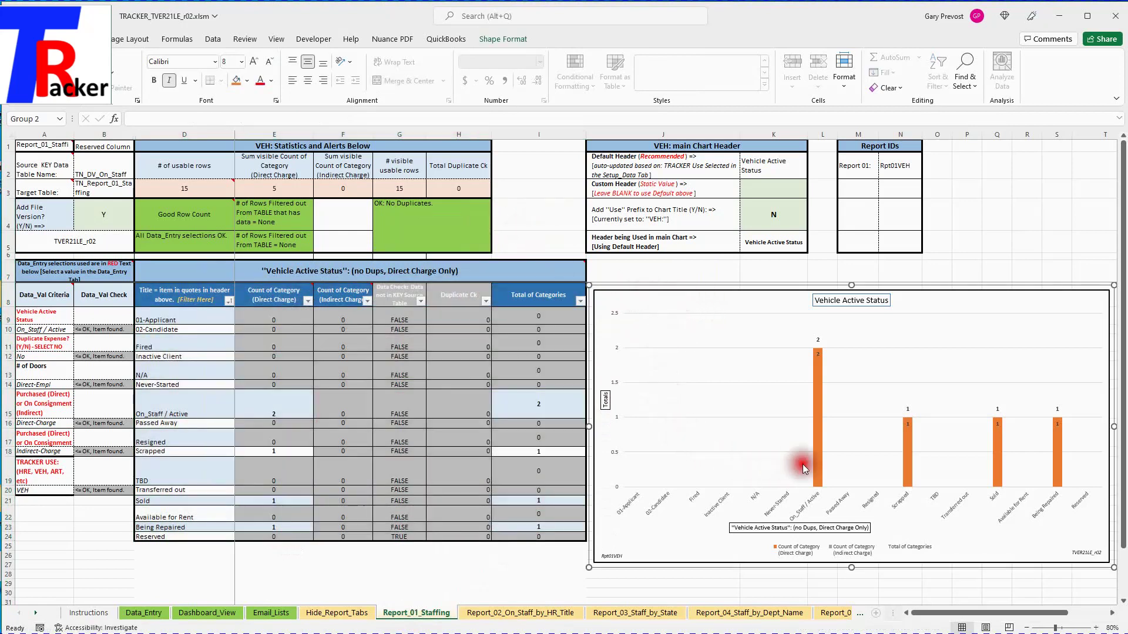
pyautogui.moveTo(972, 620); pyautogui.dragTo(1011, 577)
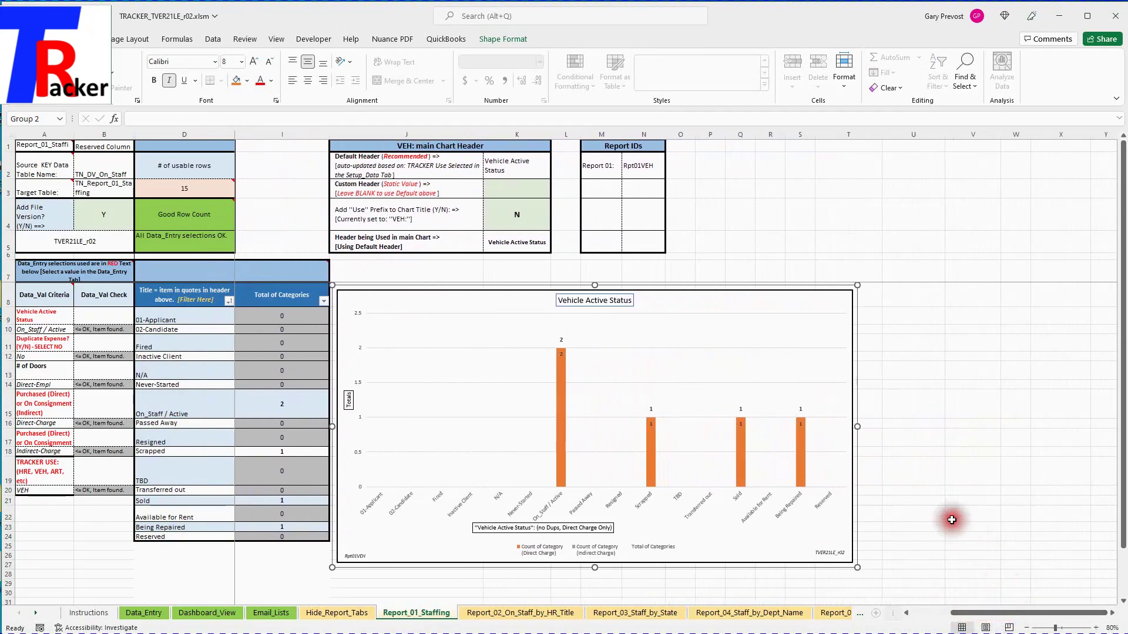
pyautogui.press('alt')
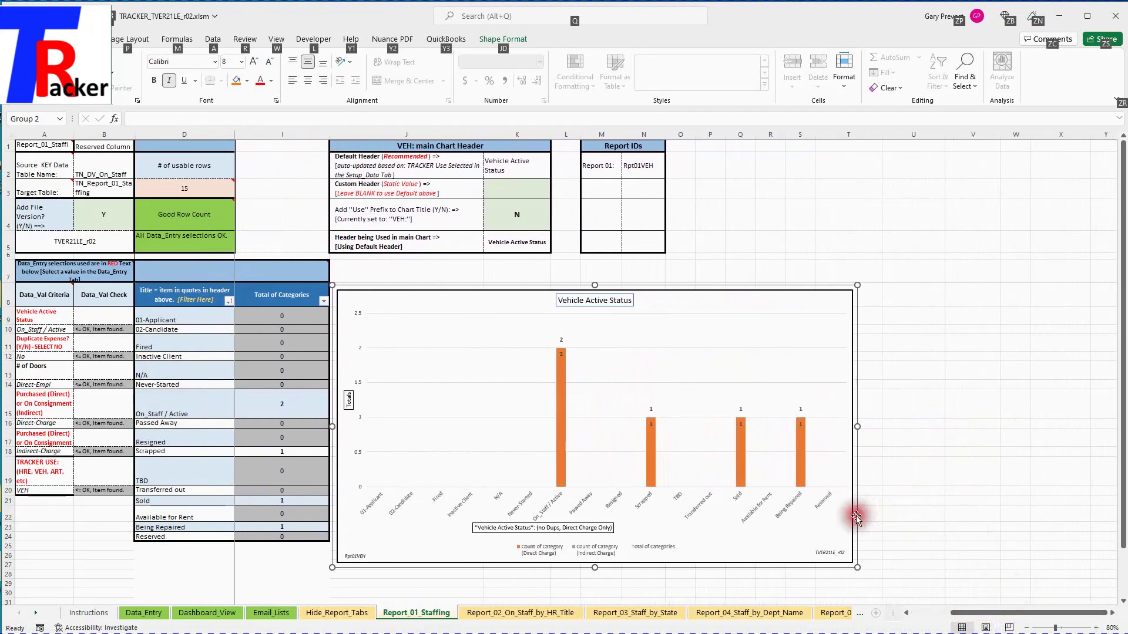
pyautogui.click(798, 242)
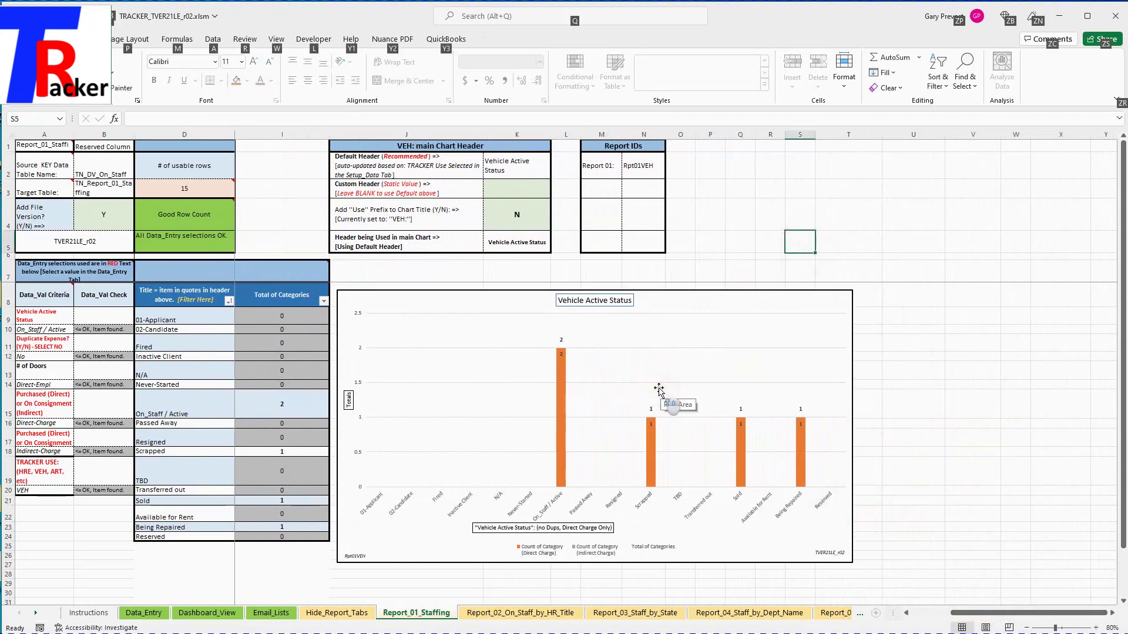
pyautogui.click(949, 464)
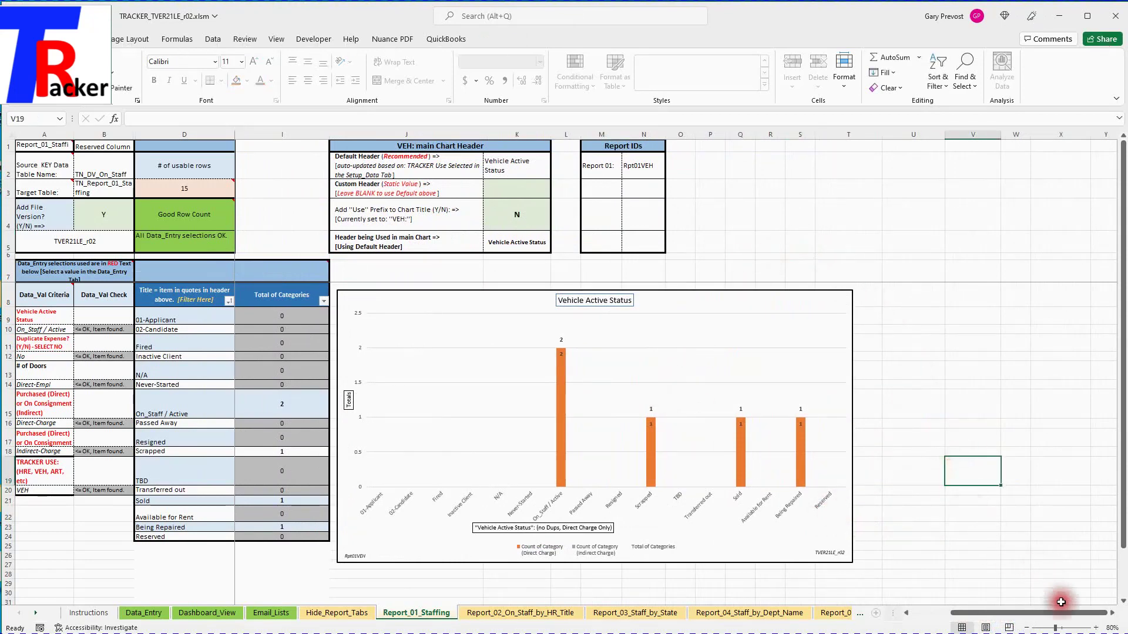
pyautogui.click(1095, 628)
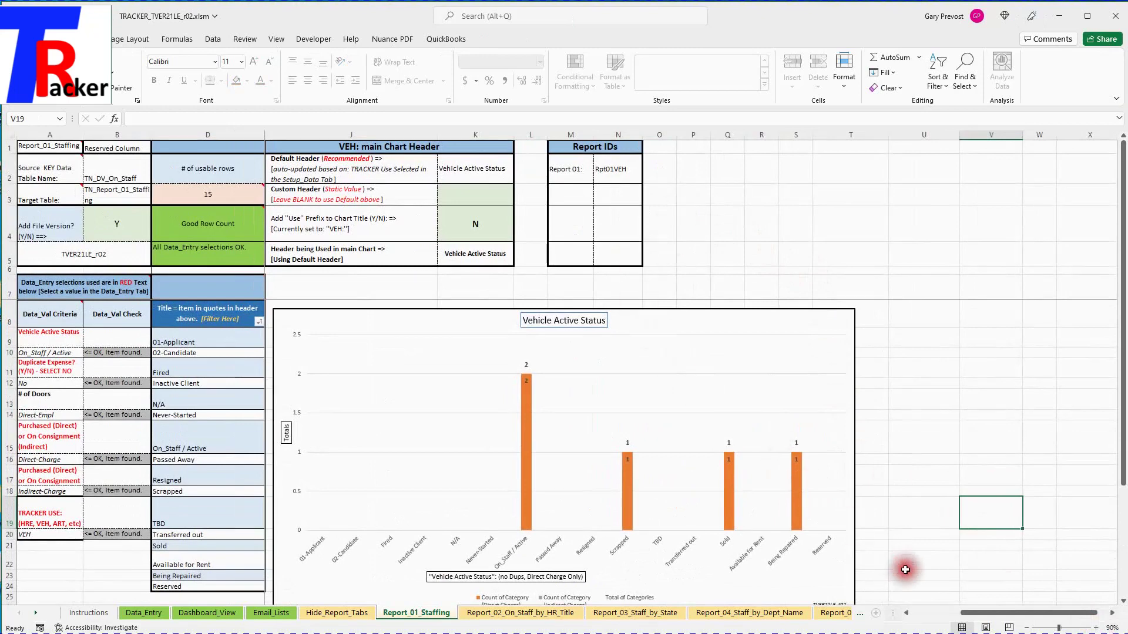
pyautogui.click(906, 613)
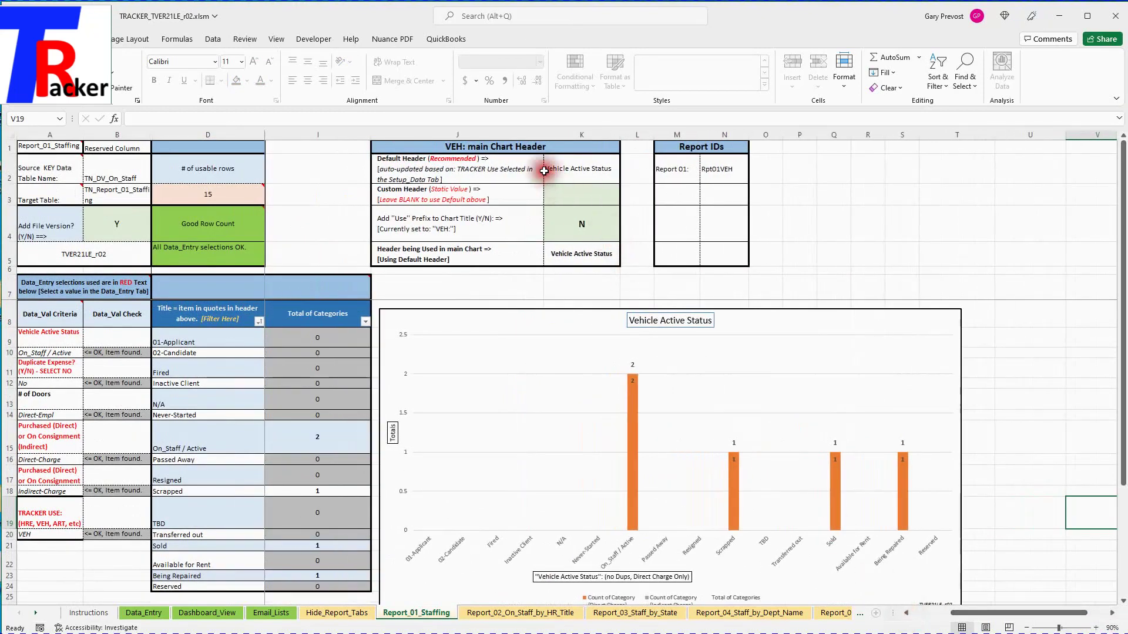
# Examine the main Chart Header table in J1:K5, covering its default, custom, prefix and header-in-use rows, and compare it with the chart title
pyautogui.click(516, 147)
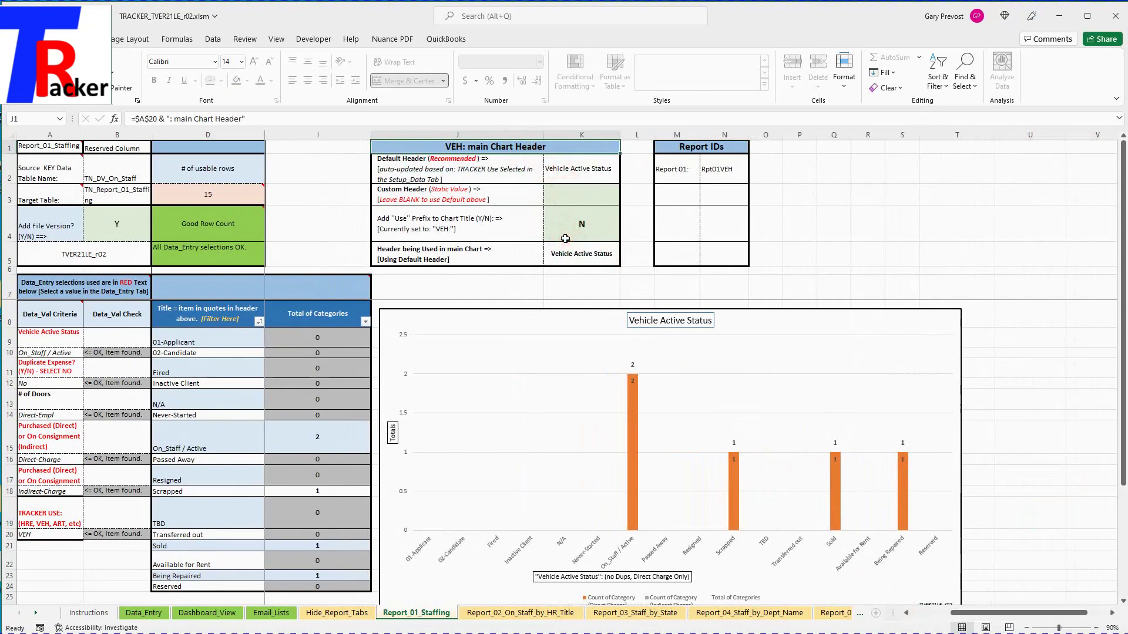
pyautogui.click(396, 170)
pyautogui.moveTo(573, 157); pyautogui.dragTo(581, 254)
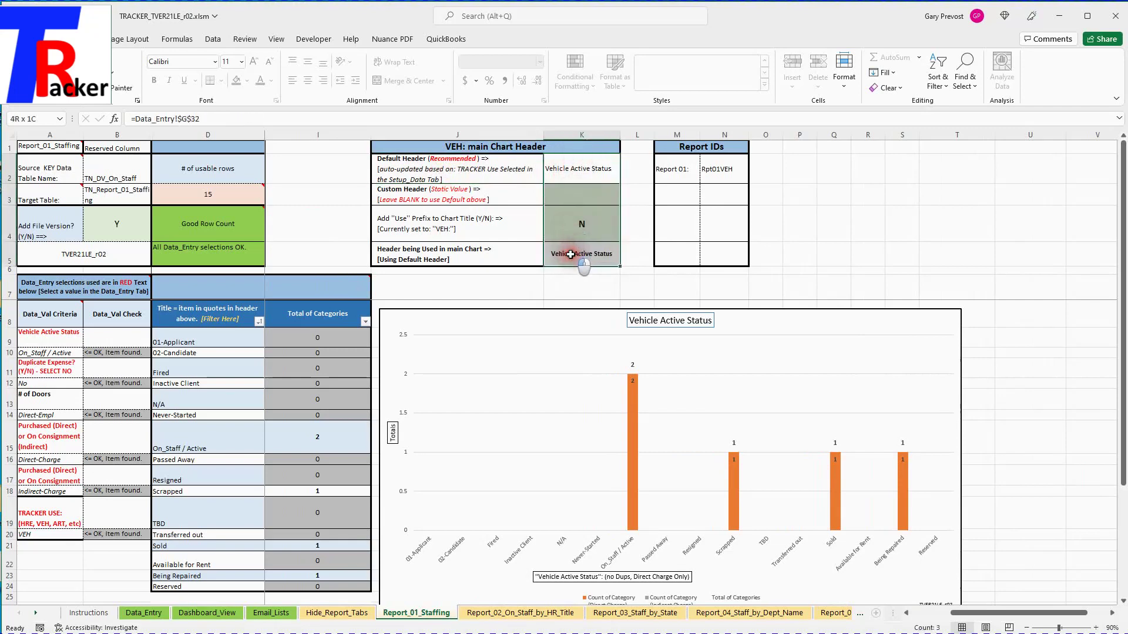
pyautogui.click(423, 200)
pyautogui.click(425, 224)
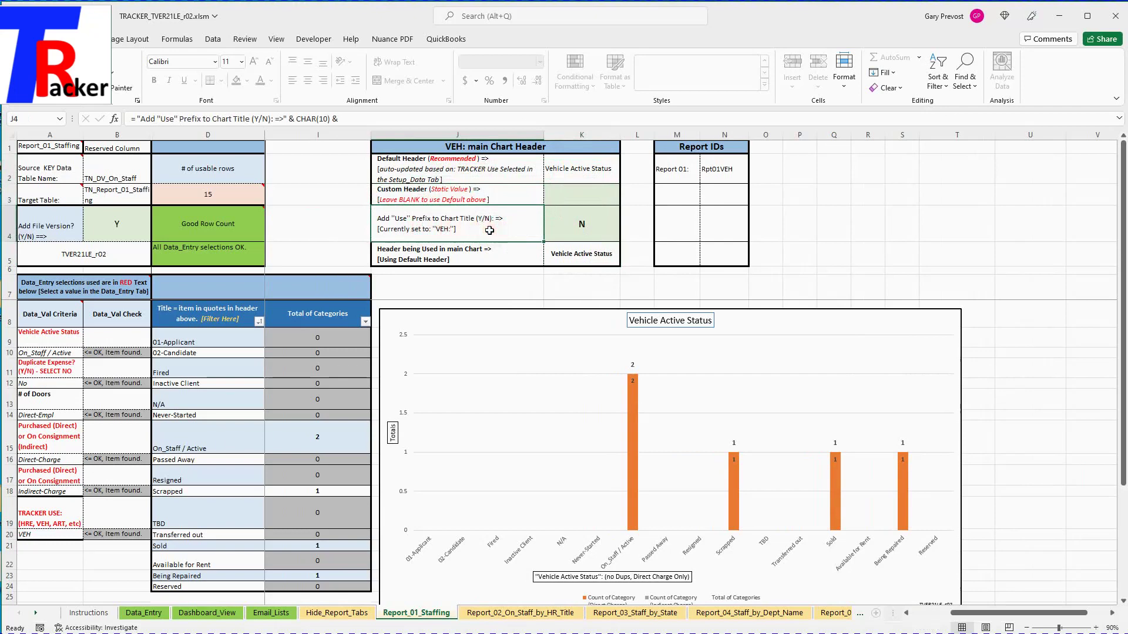
pyautogui.click(466, 158)
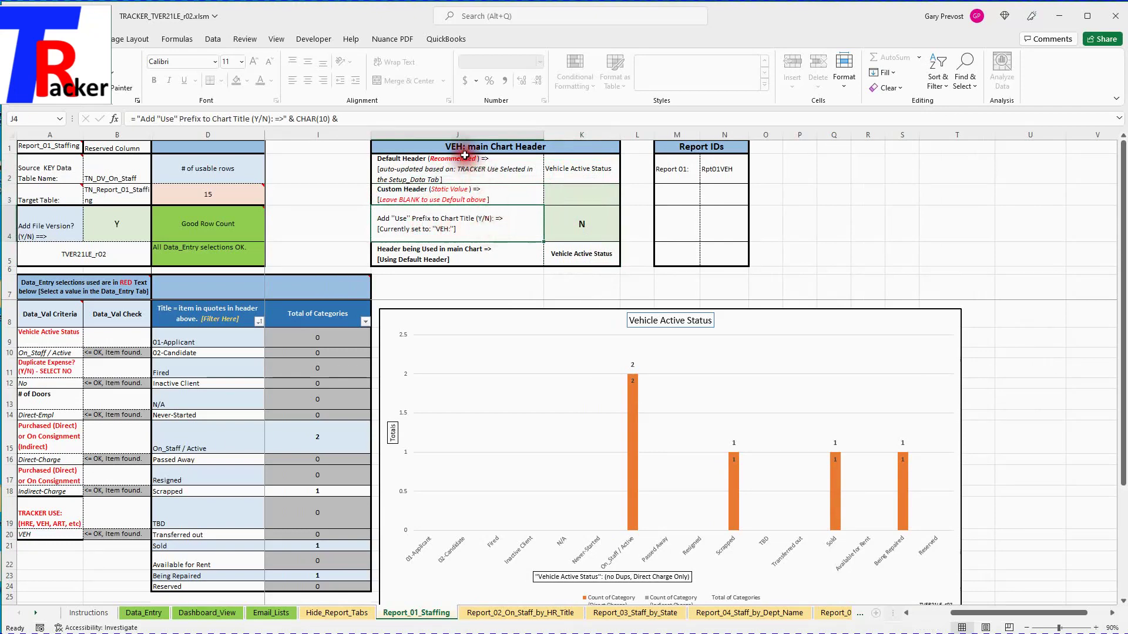
pyautogui.click(467, 254)
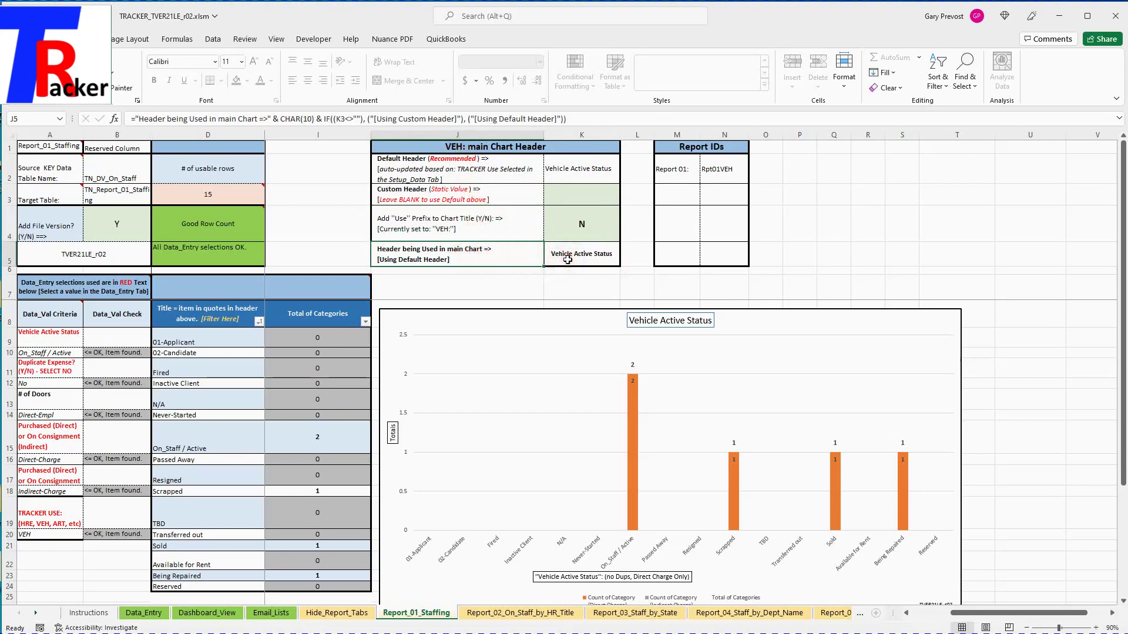
pyautogui.click(592, 329)
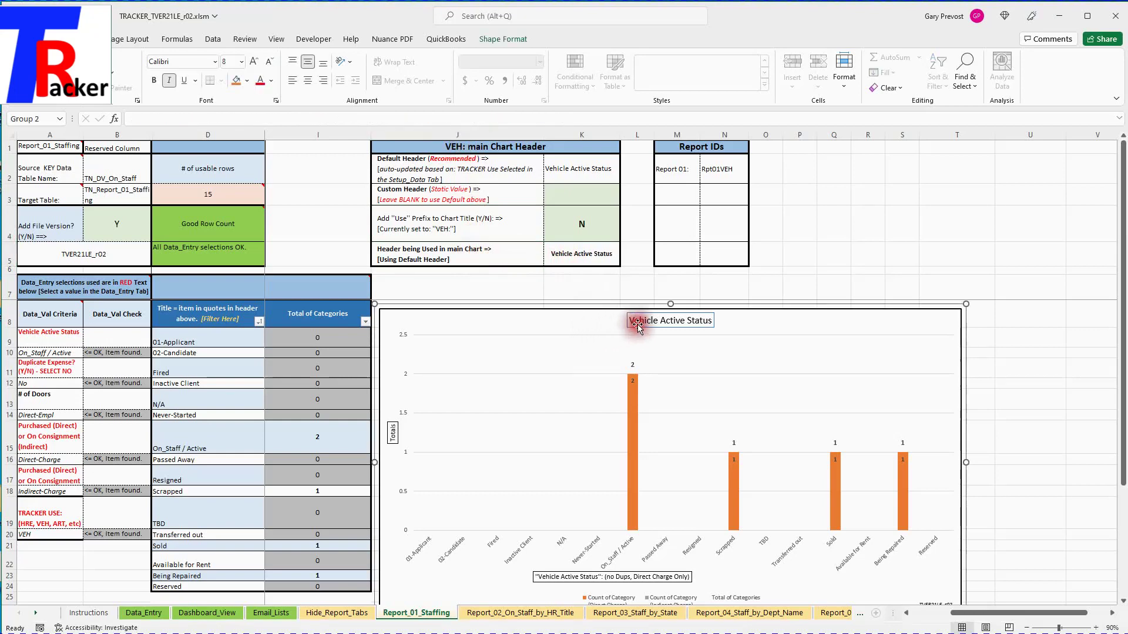
pyautogui.click(790, 252)
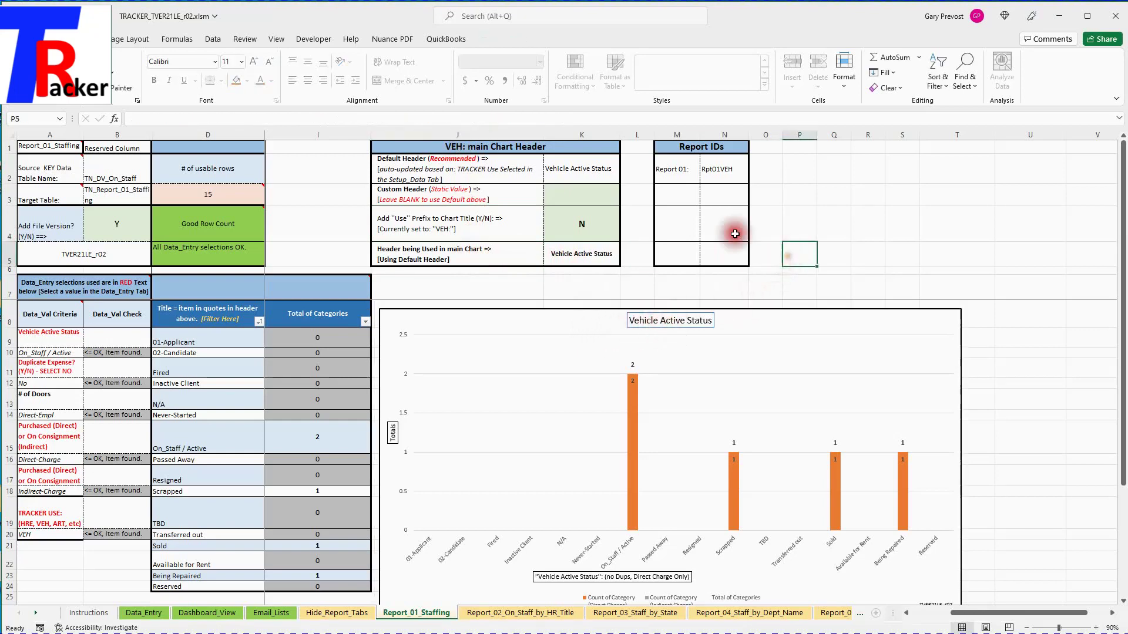
# Inspect the Default Header formula in K2 and compare its source with the title of the chart below
pyautogui.click(589, 171)
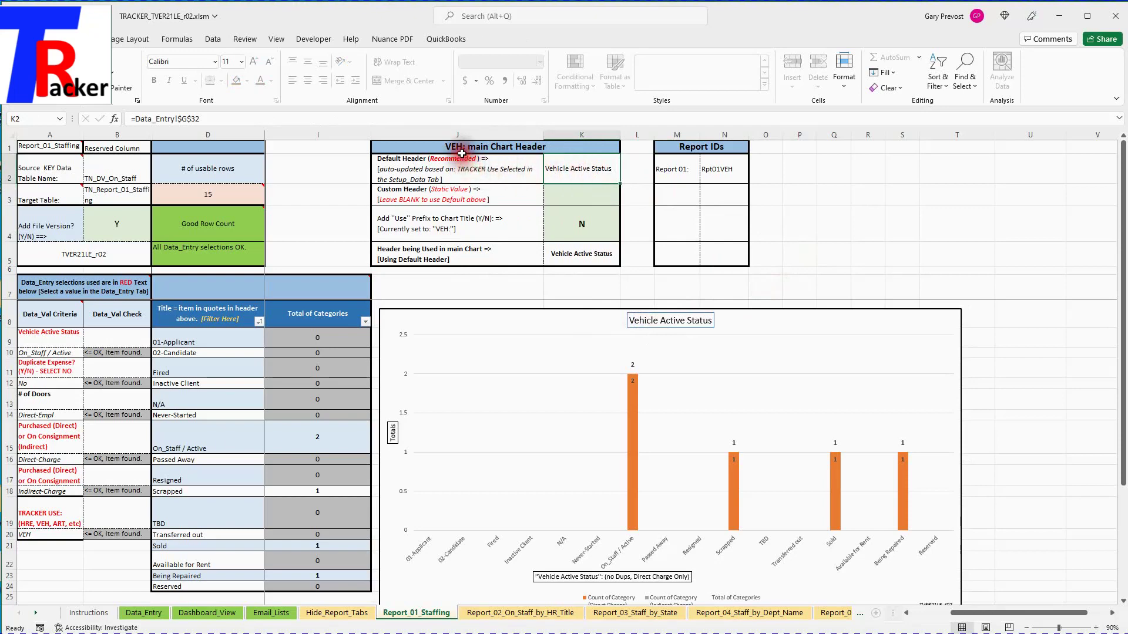
pyautogui.click(577, 172)
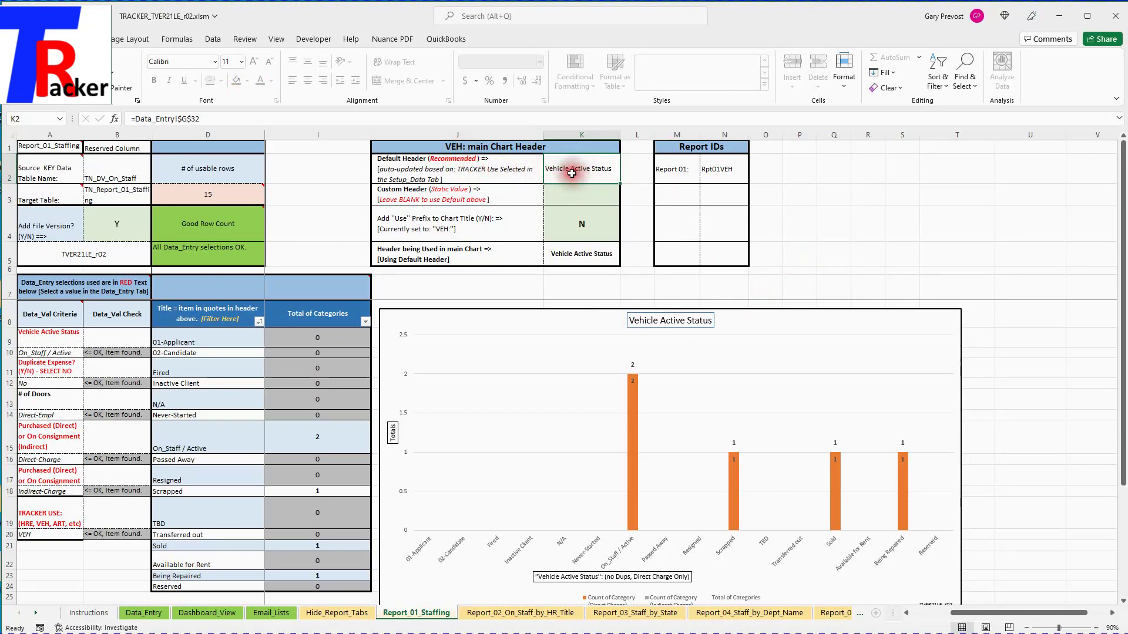
pyautogui.click(572, 195)
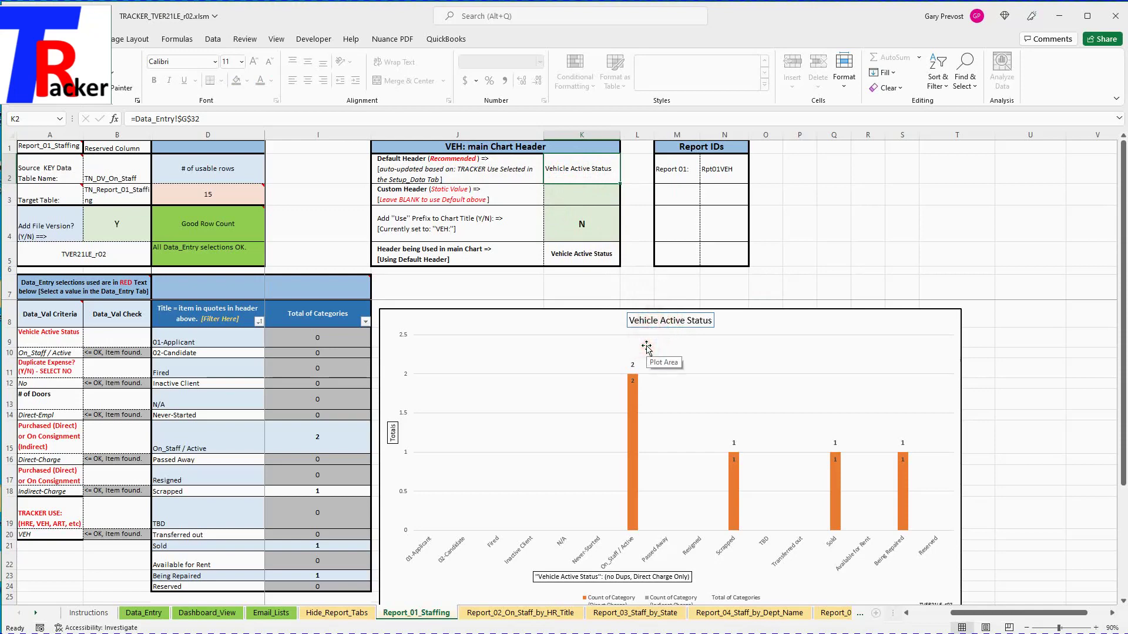
pyautogui.click(567, 195)
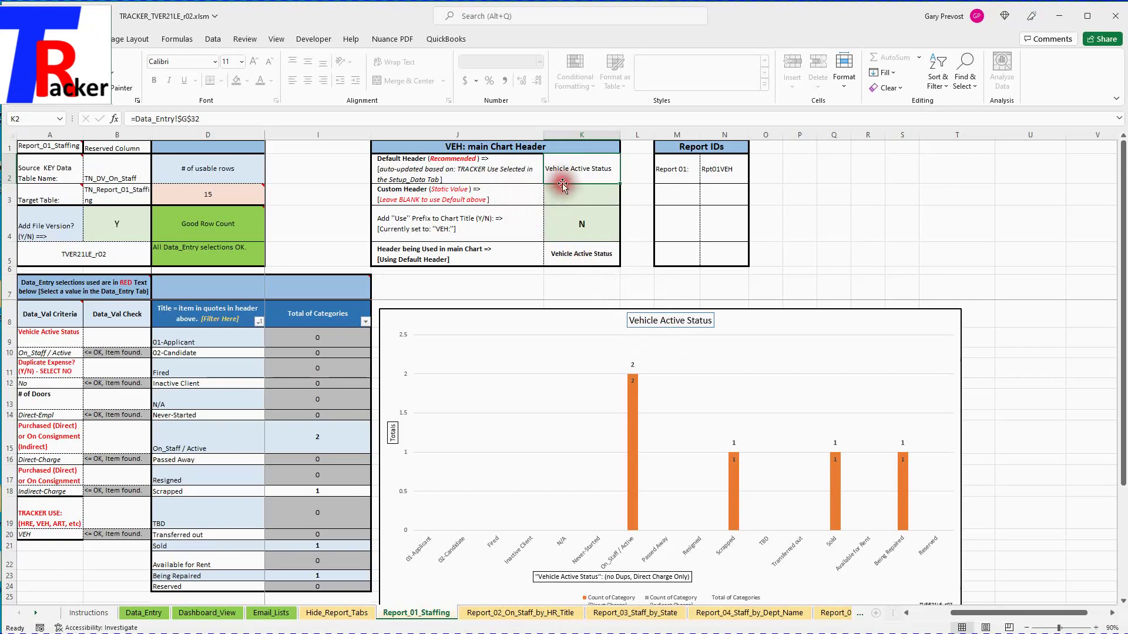
# Enter My Cars as the Custom Header in K3 of the main Chart Header table
pyautogui.click(567, 200)
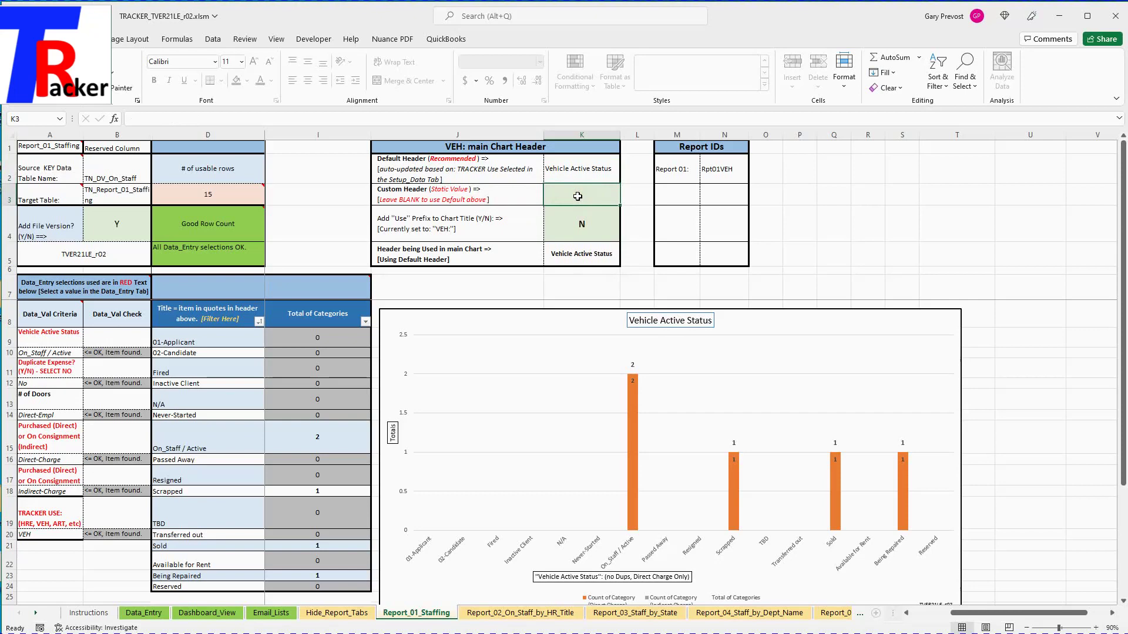
pyautogui.write('My Cars')
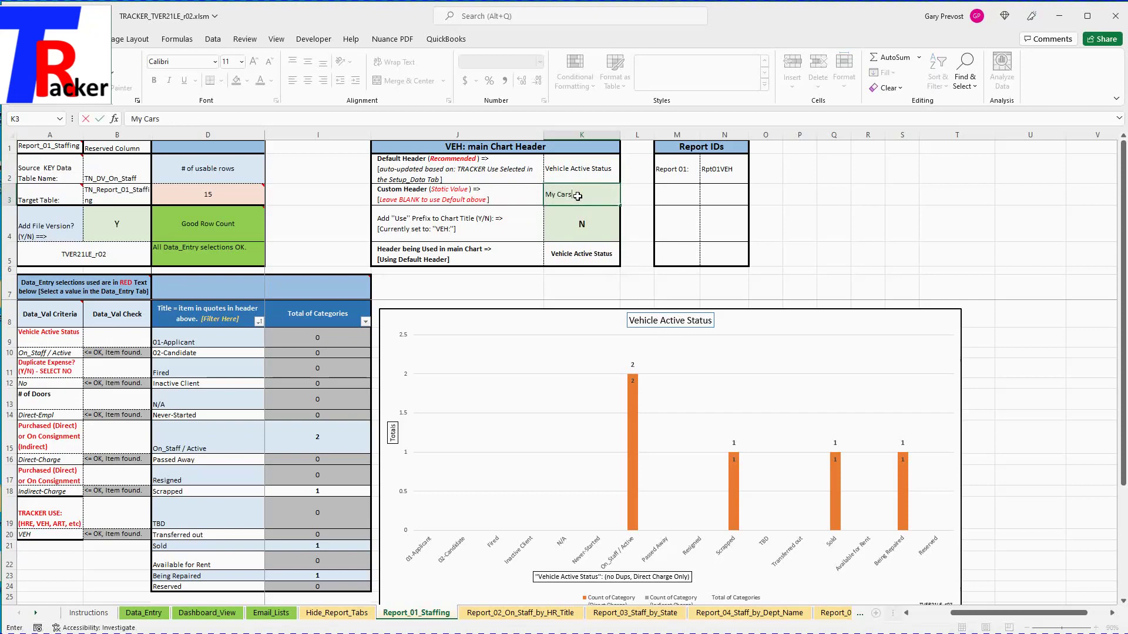
pyautogui.press('Return')
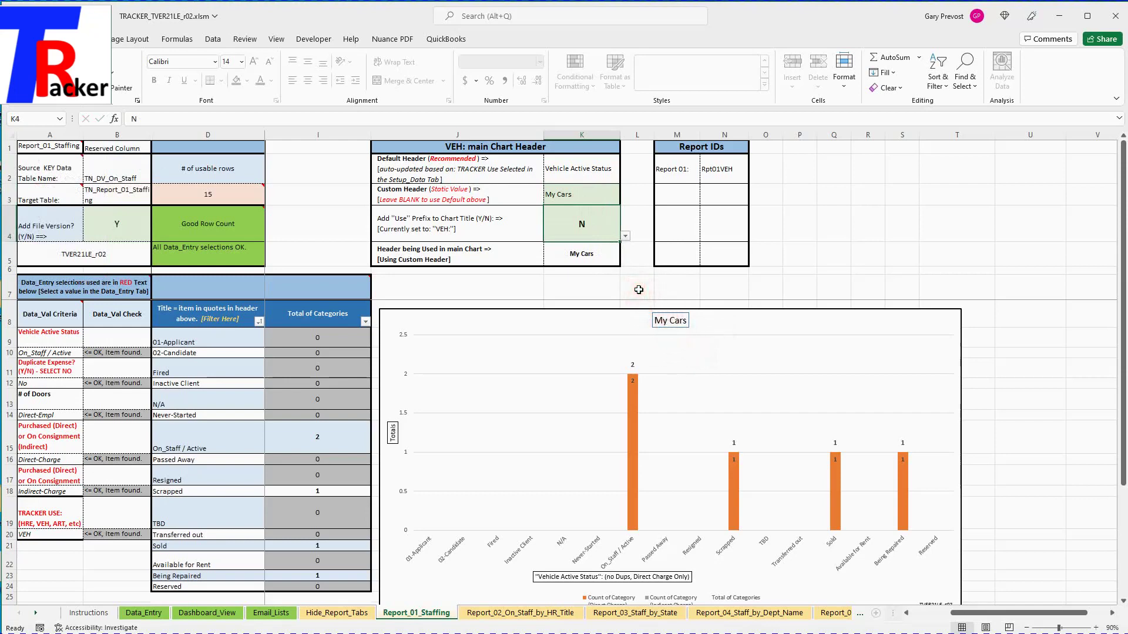
# Compare the Custom Header in K3 and the "Use" prefix setting in K4 with the header-in-use formula in K5 and the chart title
pyautogui.click(442, 146)
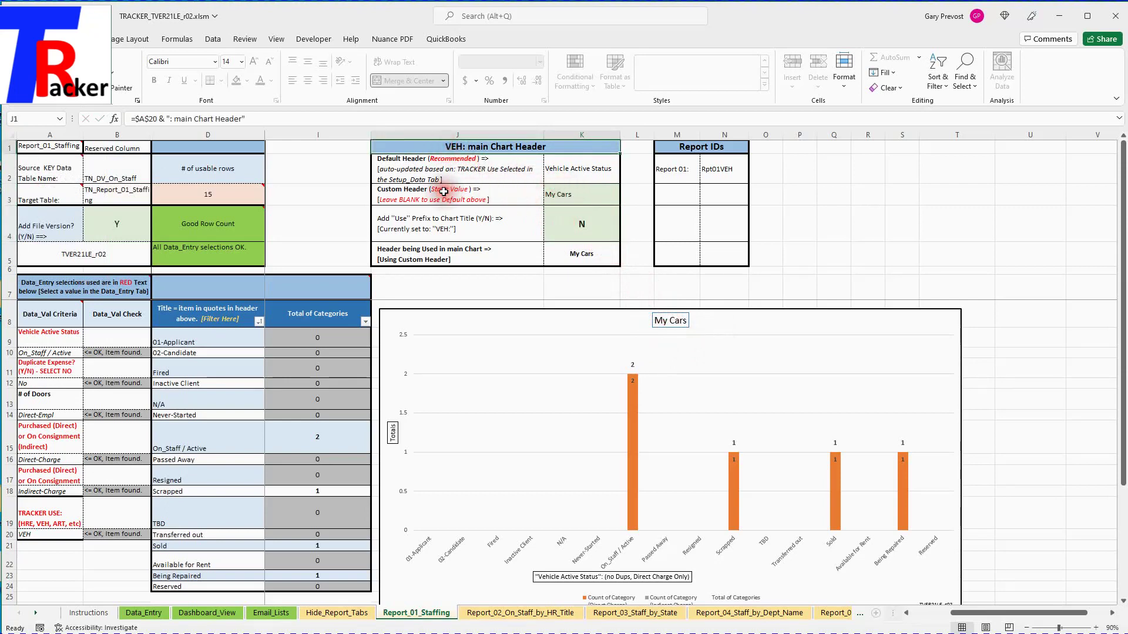
pyautogui.click(589, 199)
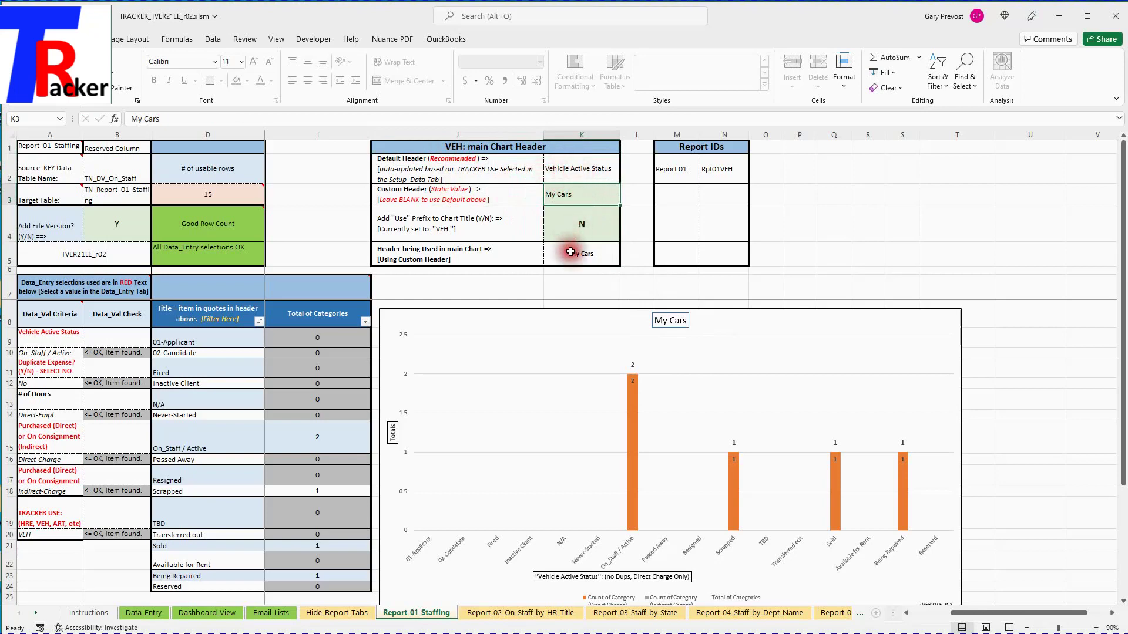
pyautogui.click(488, 252)
pyautogui.click(579, 258)
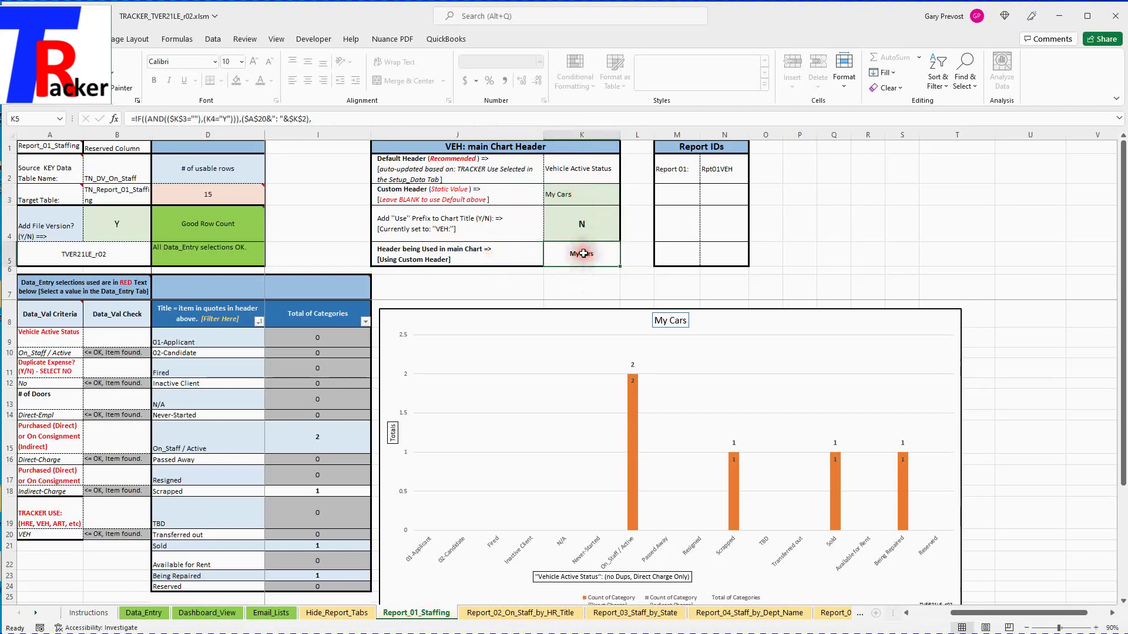
pyautogui.click(574, 195)
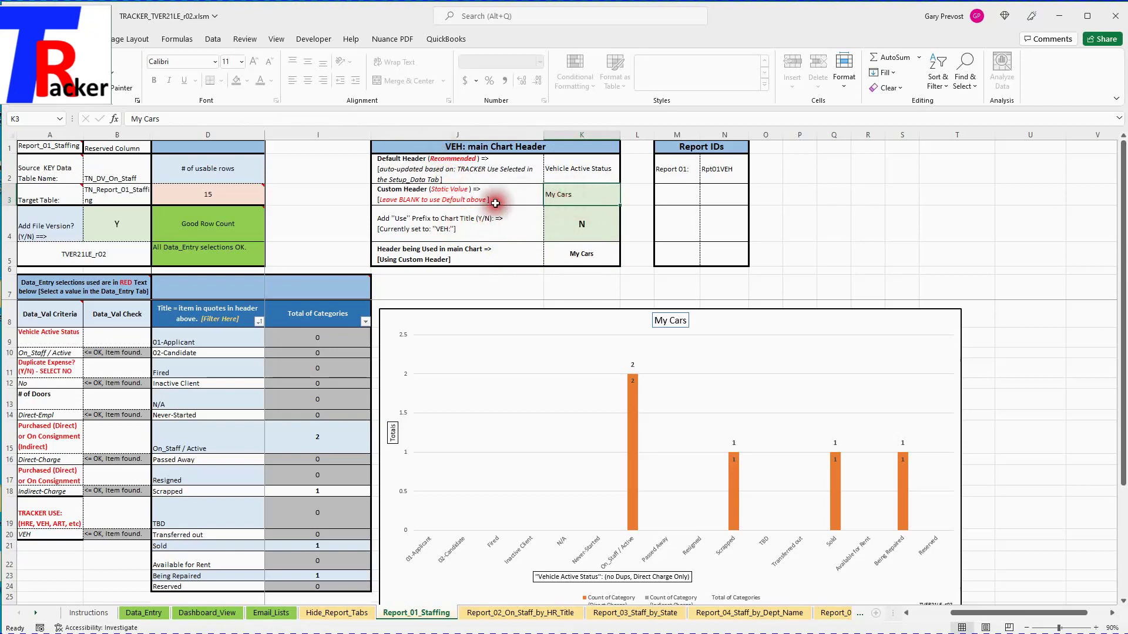
pyautogui.click(580, 227)
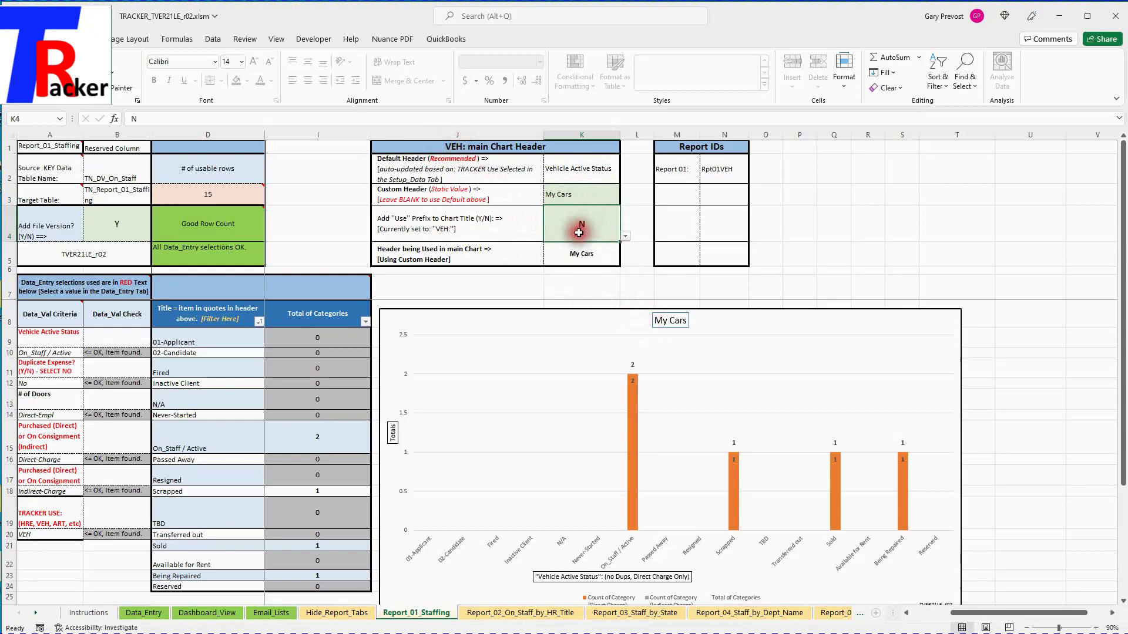
pyautogui.click(589, 200)
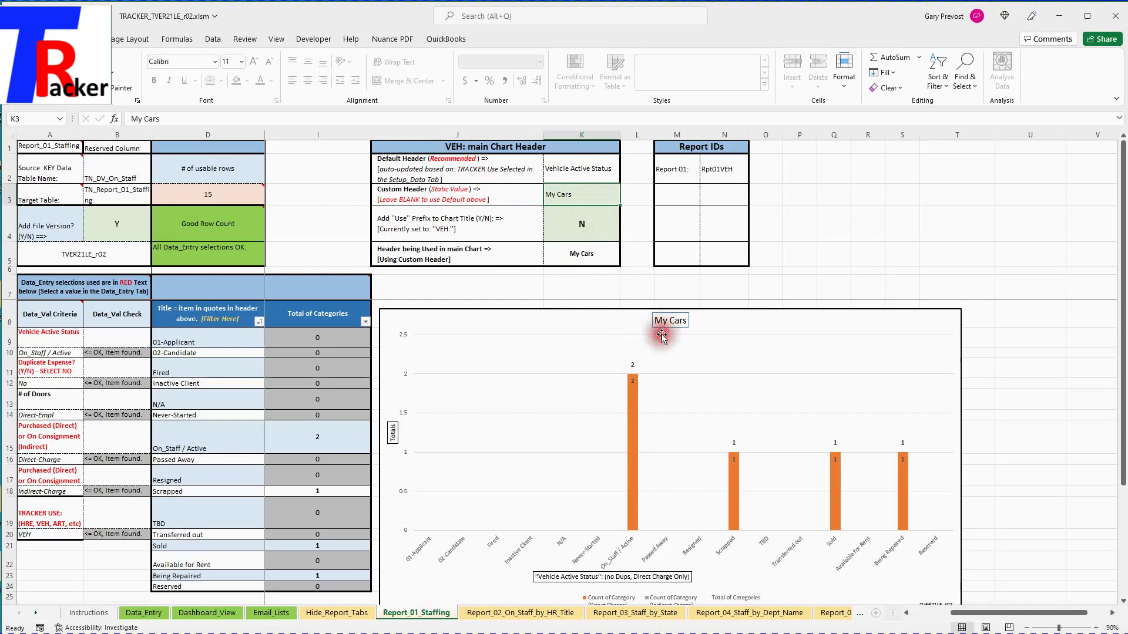
# Set the Add "Use" Prefix to Chart Title option in K4 to Y and check the header in use in K5
pyautogui.click(599, 227)
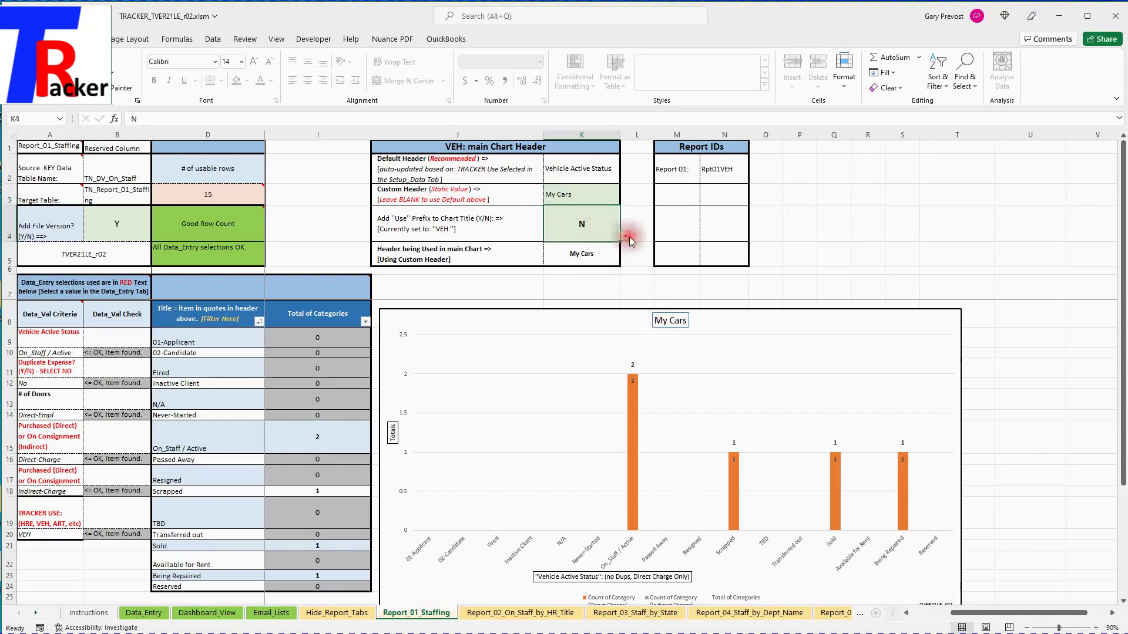
pyautogui.click(624, 236)
pyautogui.click(604, 245)
pyautogui.click(571, 253)
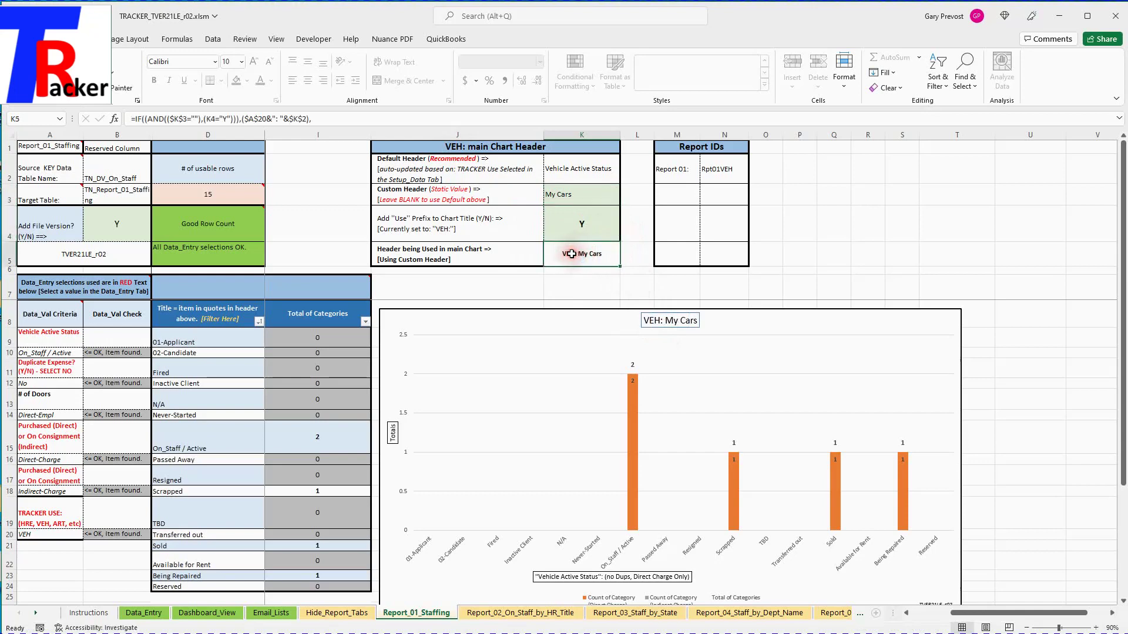
# Clear the Custom Header in K3 and check the Default Header formula in K2
pyautogui.click(586, 201)
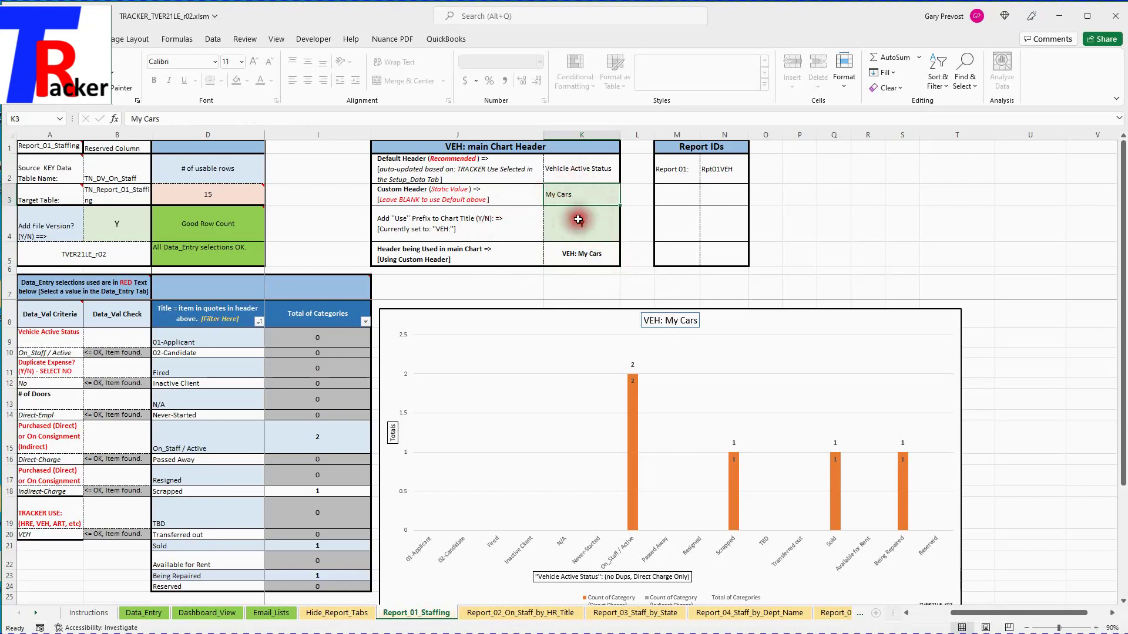
pyautogui.press('Delete')
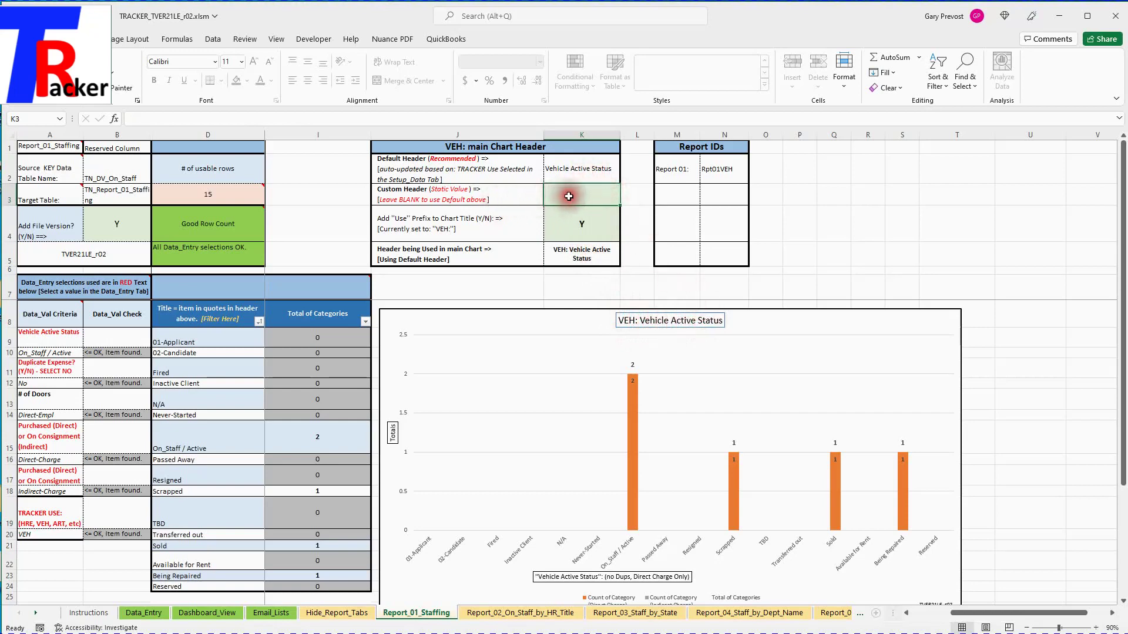
pyautogui.click(574, 175)
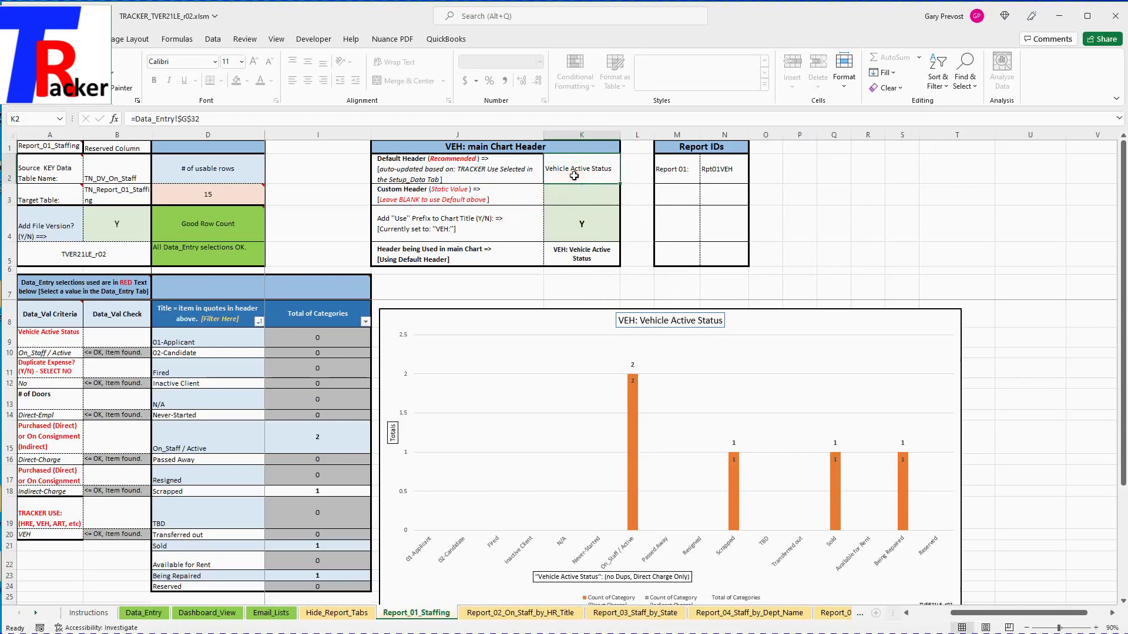
# Set the Add "Use" Prefix to Chart Title option in K4 to N and select the chart
pyautogui.click(591, 225)
pyautogui.click(630, 236)
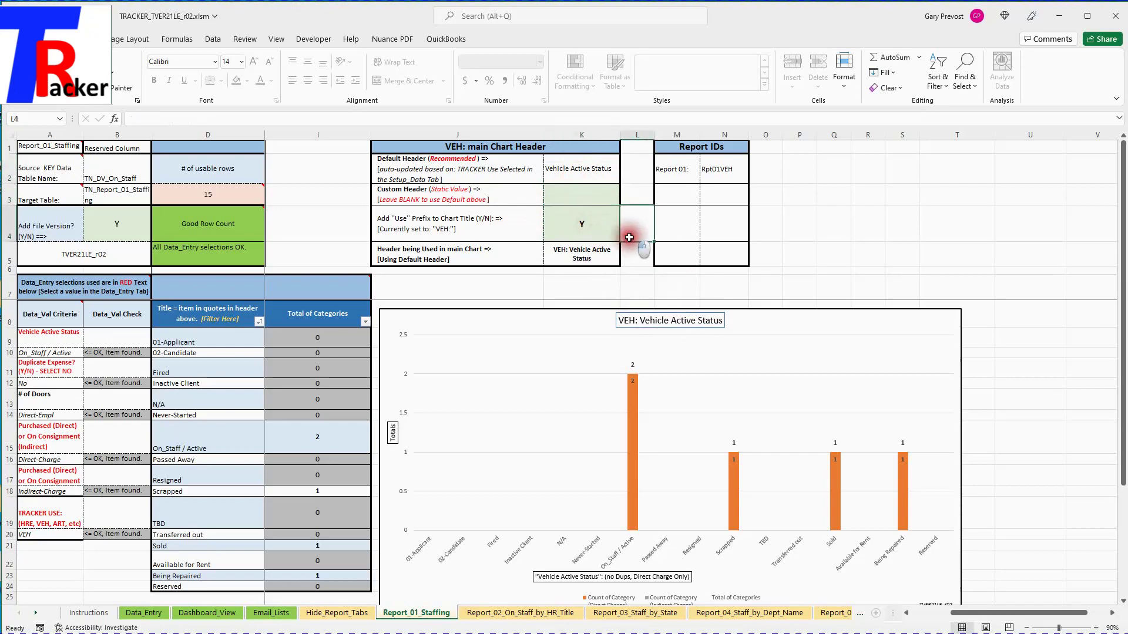
pyautogui.click(611, 233)
pyautogui.click(624, 236)
pyautogui.click(604, 254)
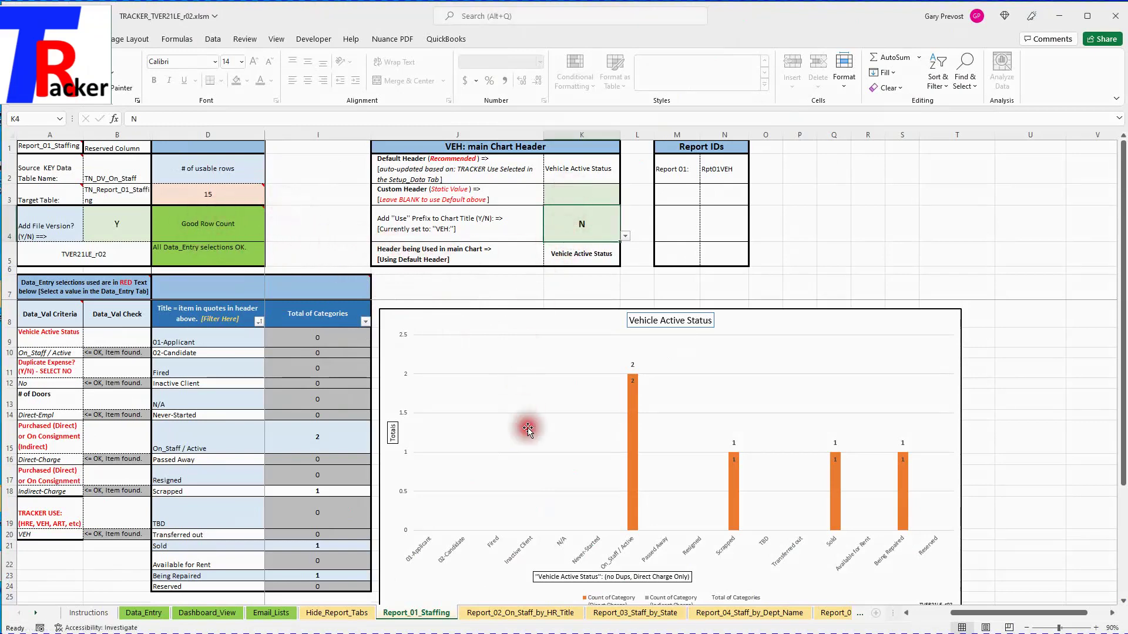
pyautogui.click(510, 350)
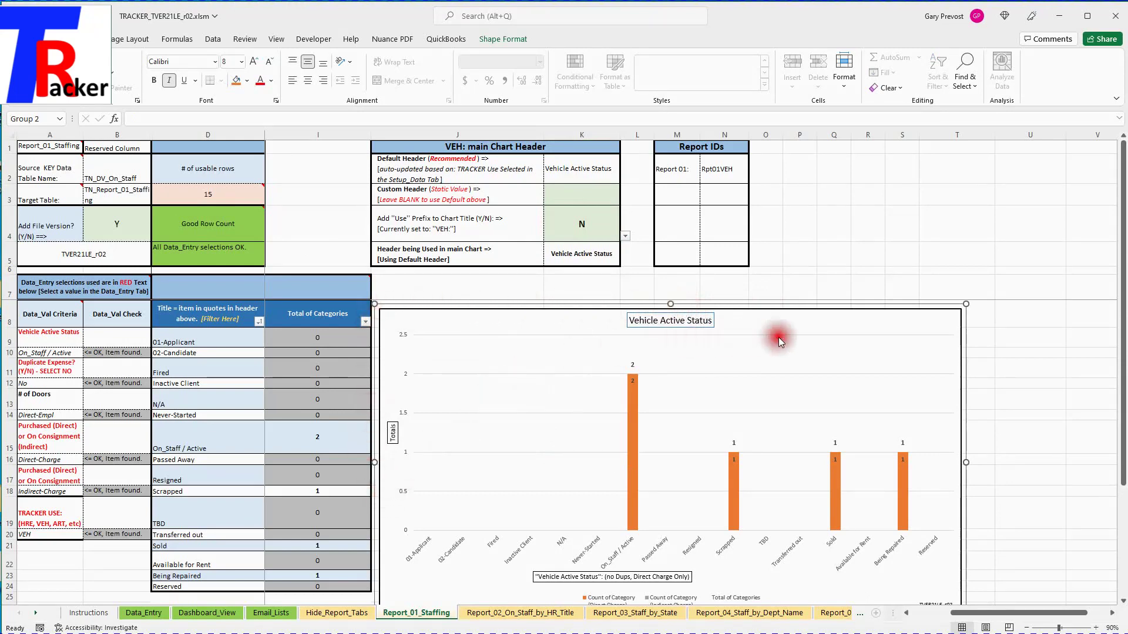
# Move the Vehicle Active Status chart away from the category table and slightly reduce its size
pyautogui.click(1031, 629)
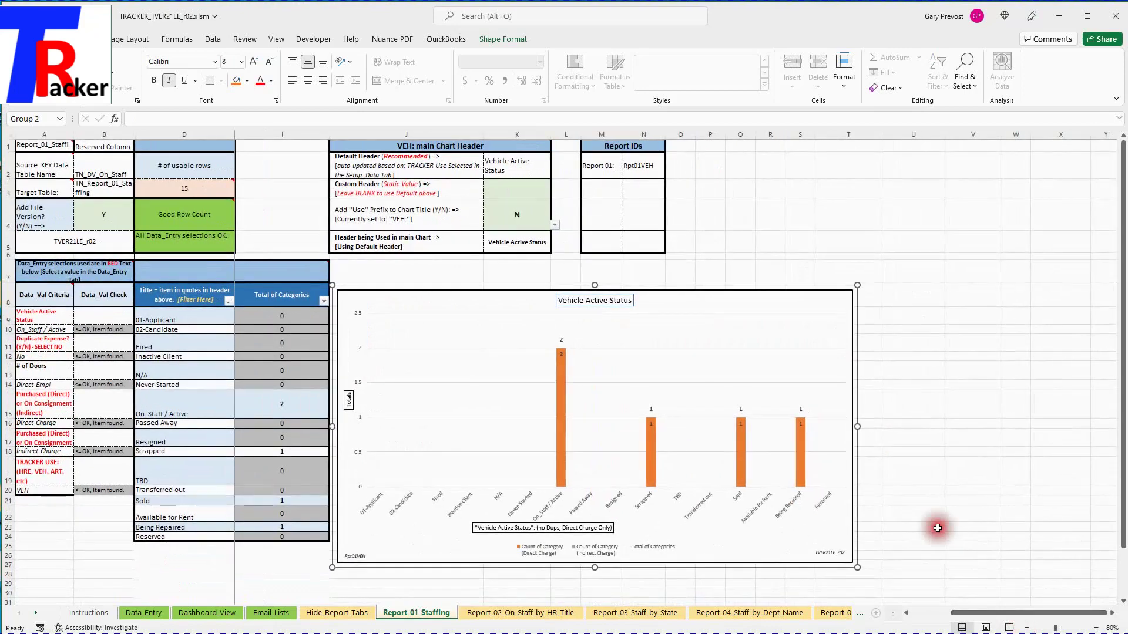
pyautogui.moveTo(859, 332)
pyautogui.mouseDown()
pyautogui.moveTo(983, 355)
pyautogui.moveTo(982, 335)
pyautogui.moveTo(878, 337)
pyautogui.mouseUp()
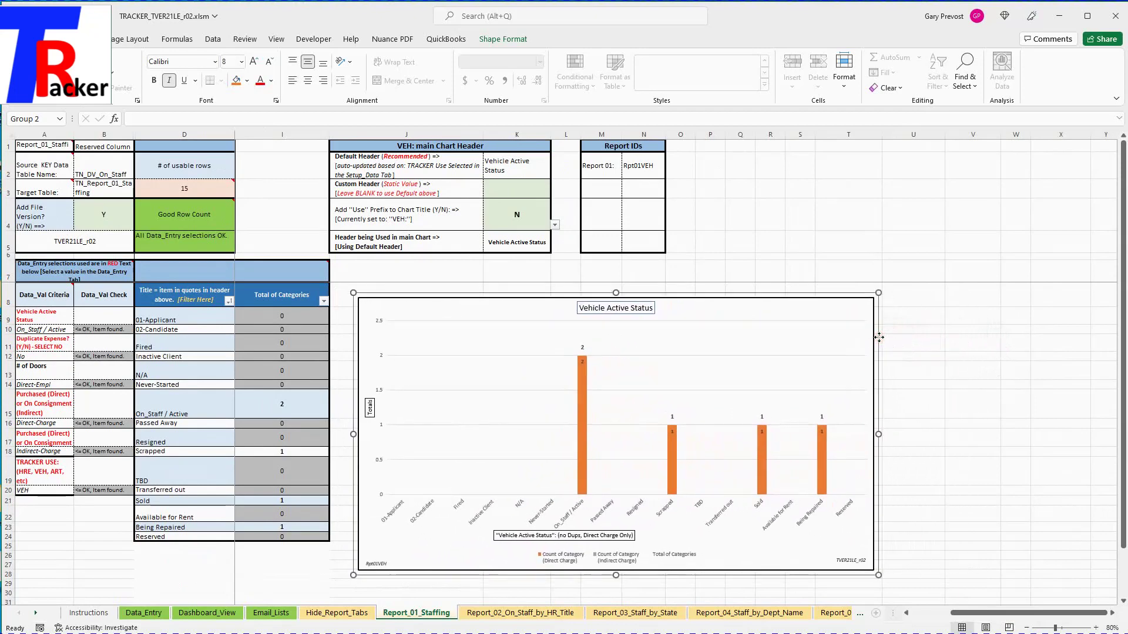
pyautogui.moveTo(878, 292)
pyautogui.mouseDown()
pyautogui.moveTo(715, 374)
pyautogui.moveTo(870, 310)
pyautogui.mouseUp()
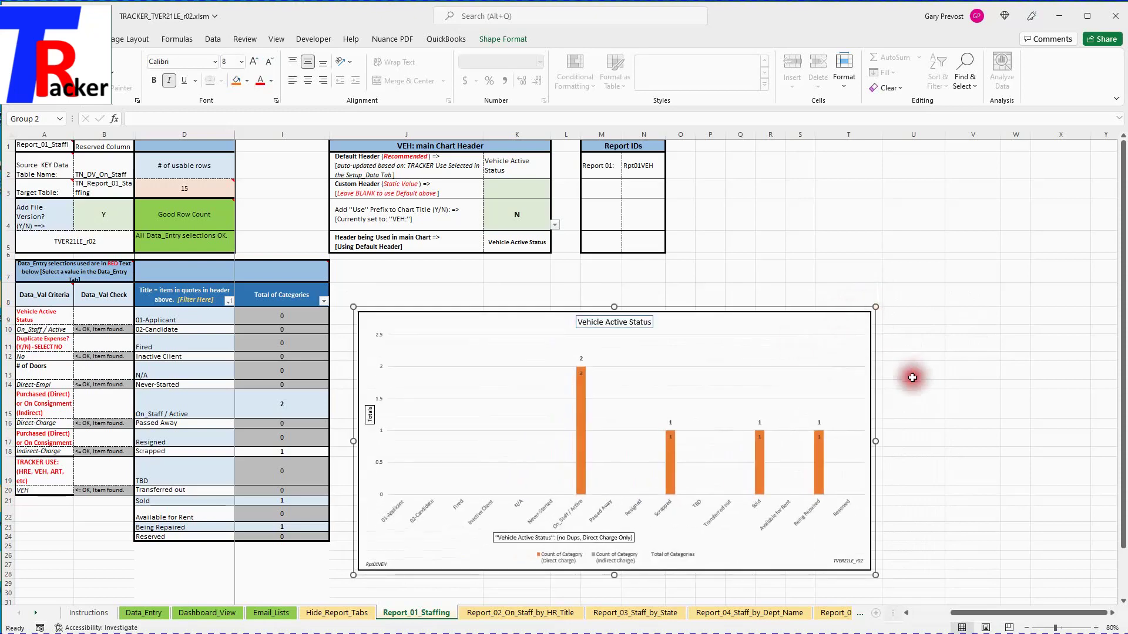
# Examine the Count of Category (Direct Charge) values for the first six categories and the Available for Rent row
pyautogui.moveTo(975, 613); pyautogui.dragTo(667, 519)
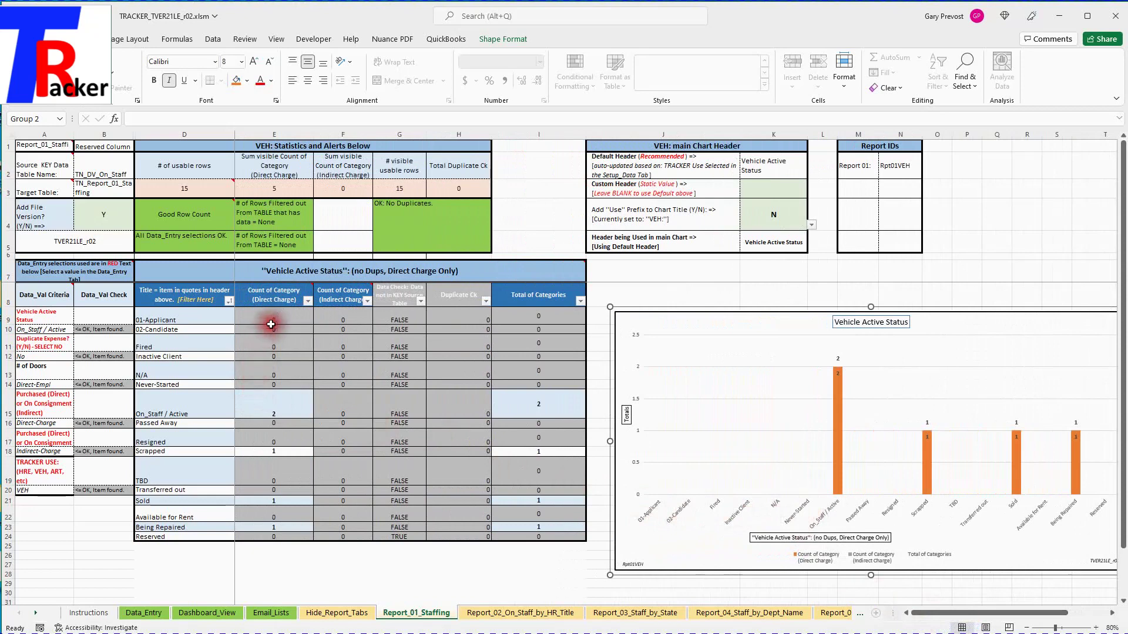
pyautogui.moveTo(278, 314); pyautogui.dragTo(275, 380)
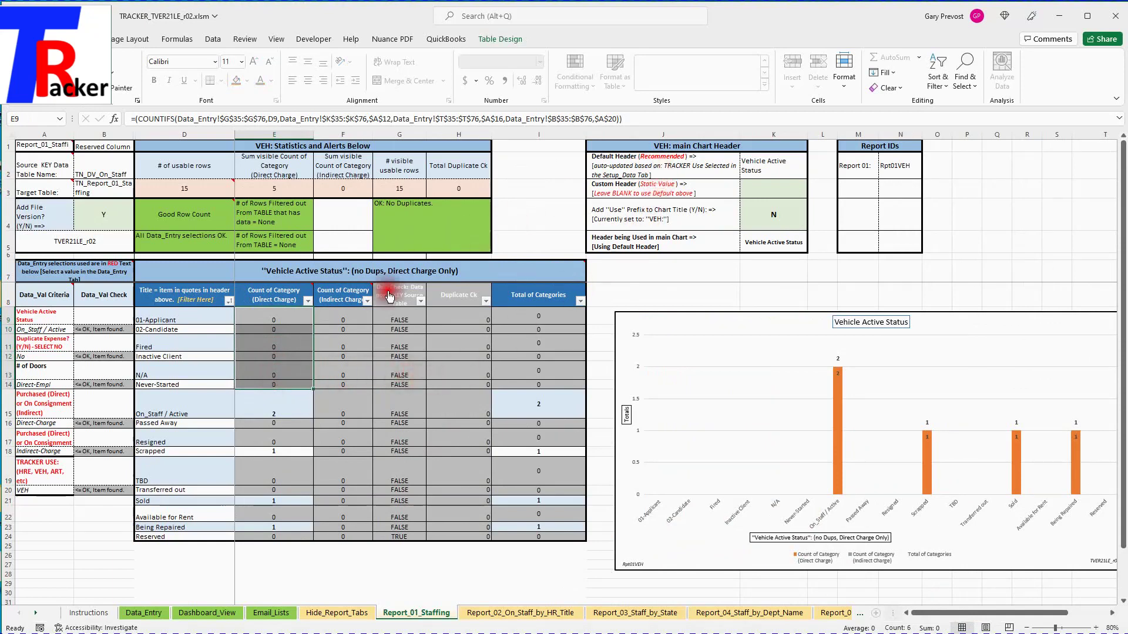
pyautogui.click(270, 317)
pyautogui.moveTo(270, 317); pyautogui.dragTo(276, 367)
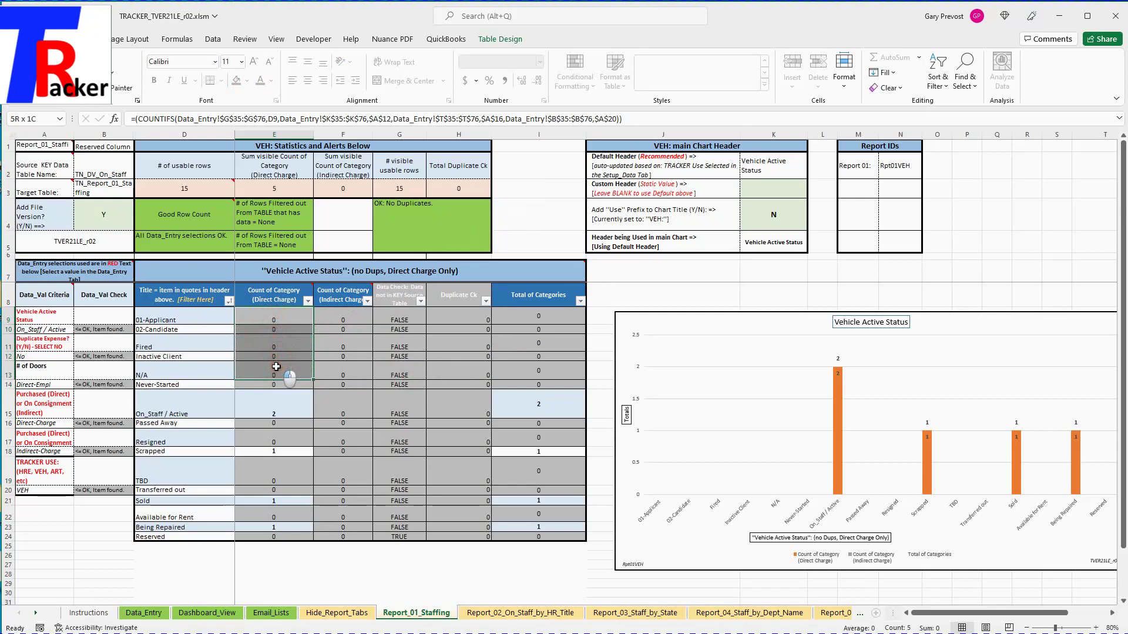
pyautogui.moveTo(276, 373); pyautogui.dragTo(275, 381)
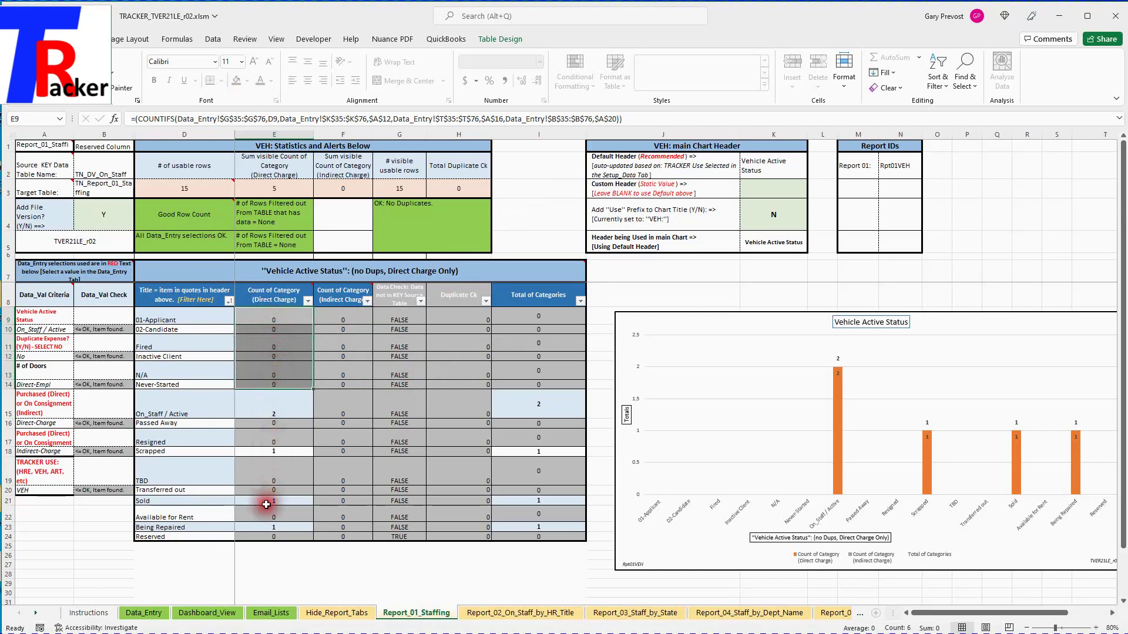
pyautogui.moveTo(200, 519); pyautogui.dragTo(293, 519)
pyautogui.click(296, 516)
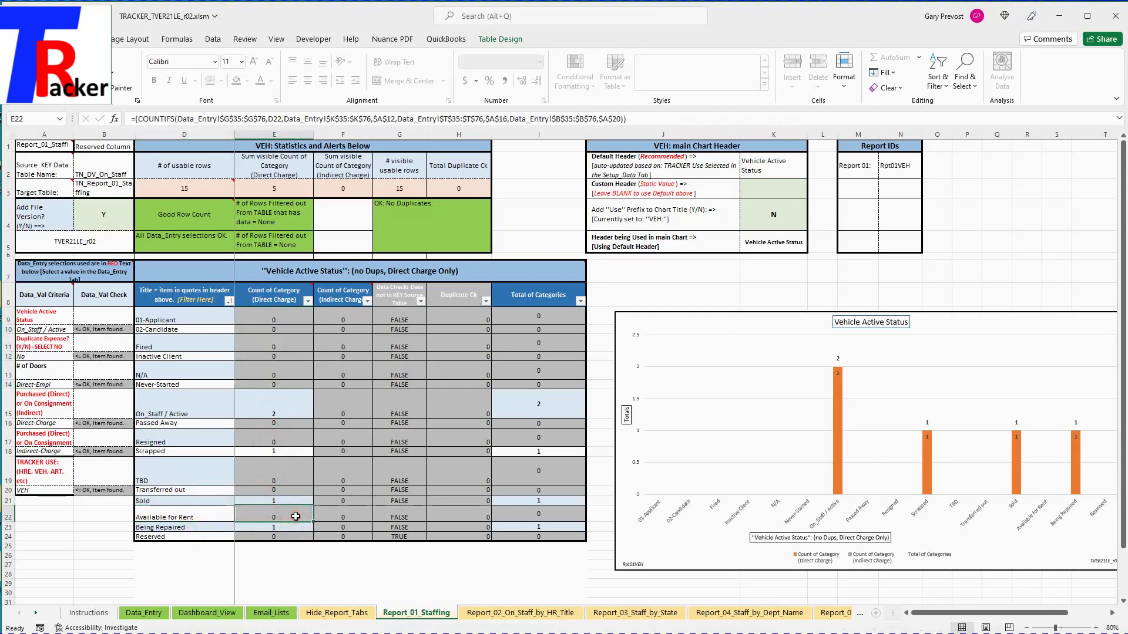
# Deselect all categories in the filter of the table's Title column
pyautogui.click(230, 304)
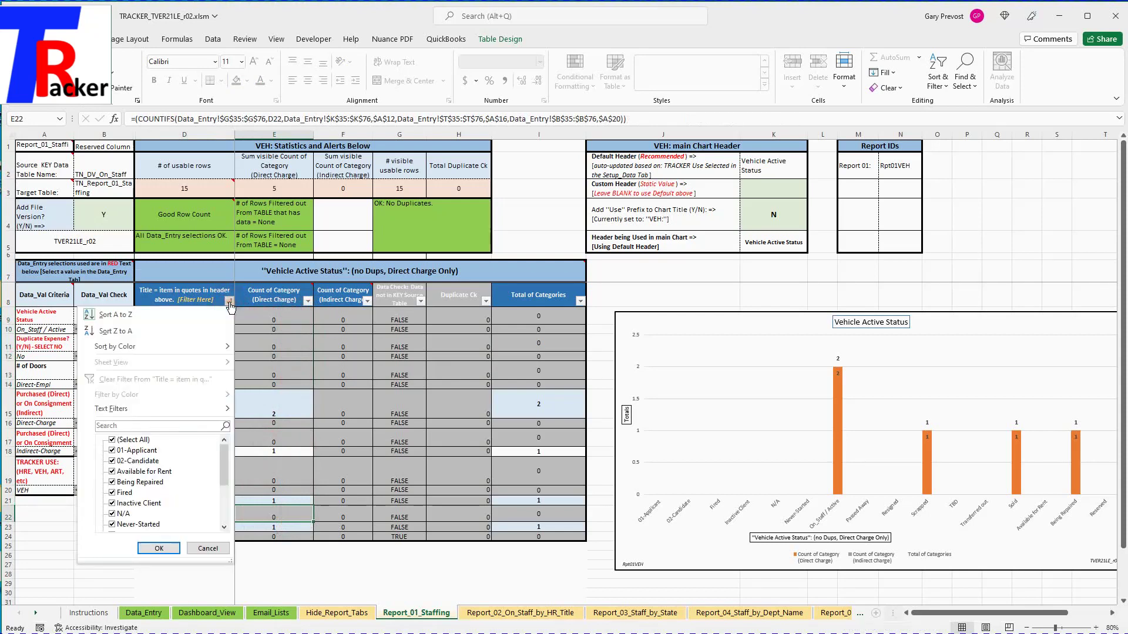
pyautogui.click(112, 441)
pyautogui.click(113, 450)
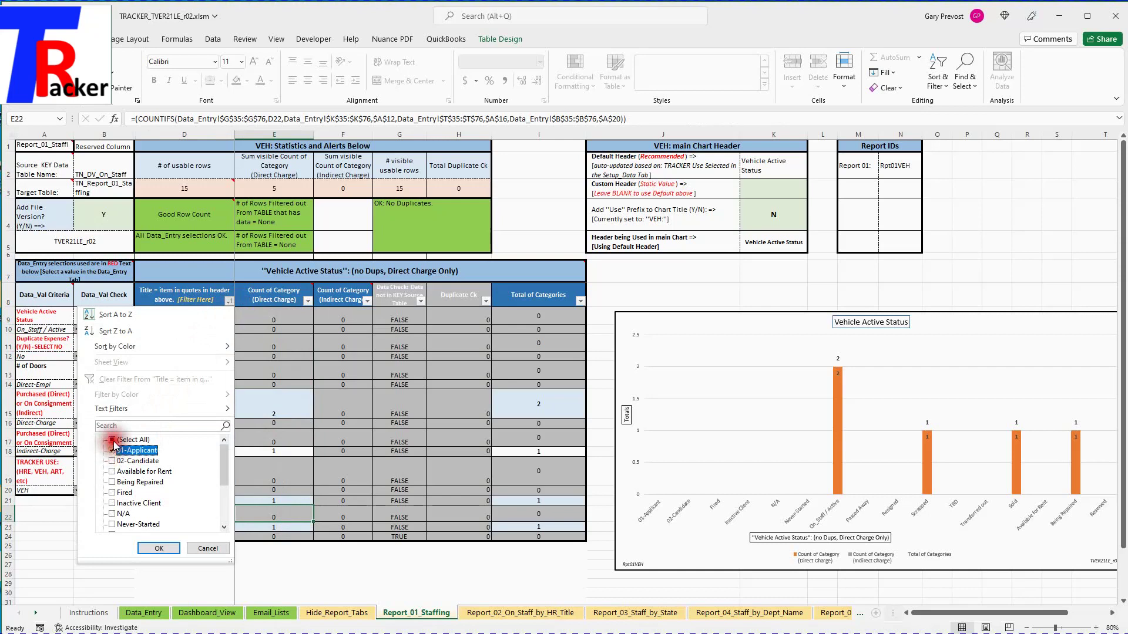
pyautogui.click(112, 441)
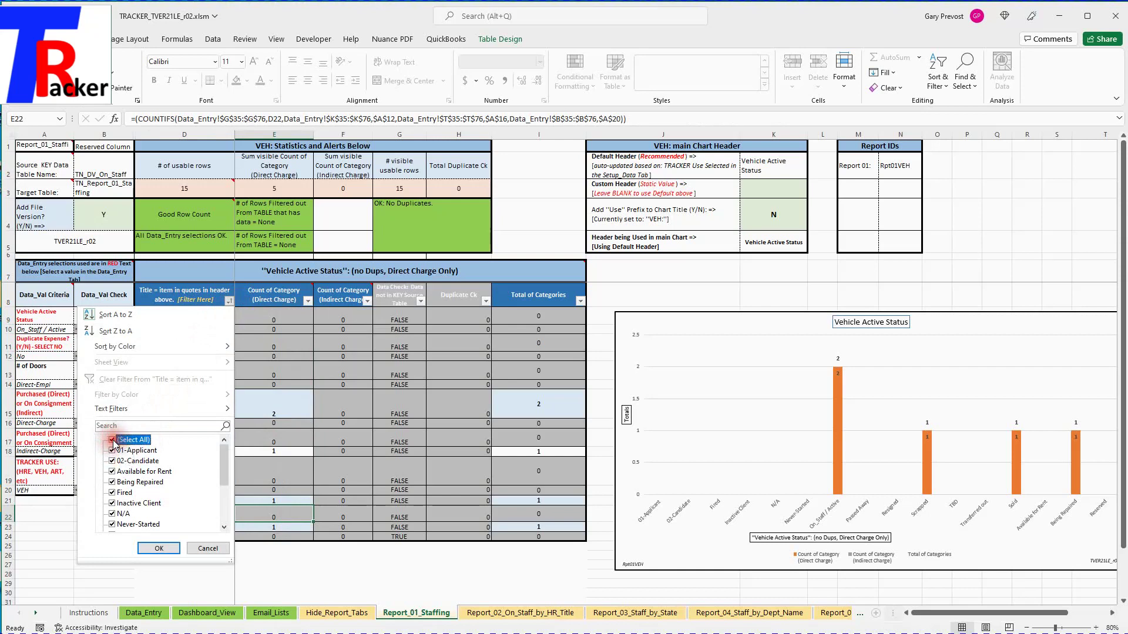
pyautogui.scroll(-3, 224, 463)
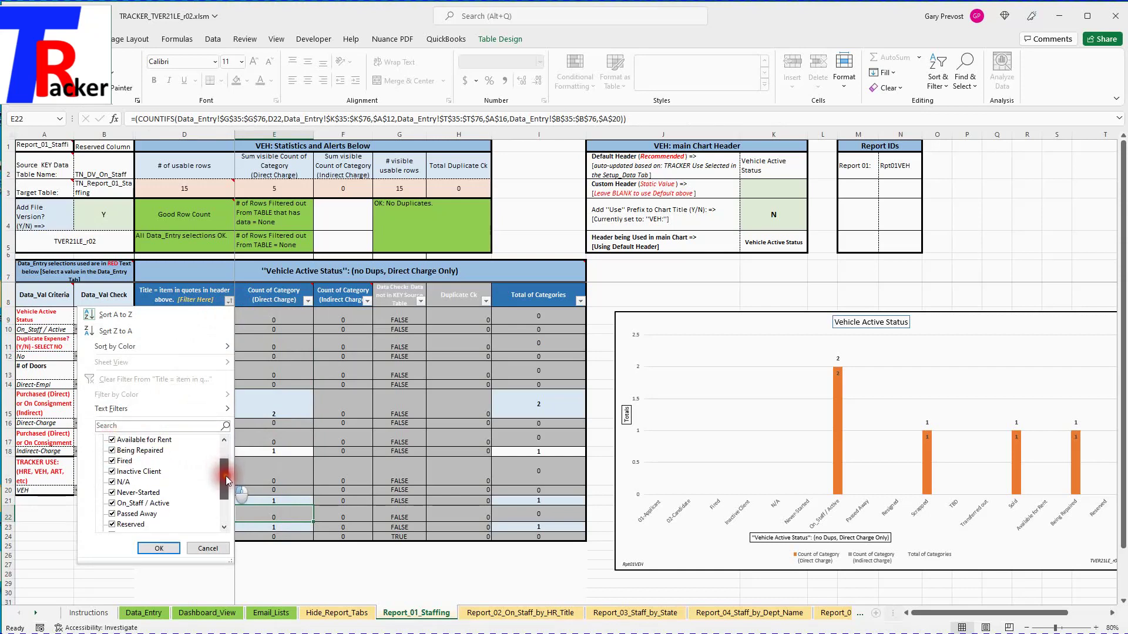
pyautogui.scroll(3, 221, 465)
pyautogui.click(112, 440)
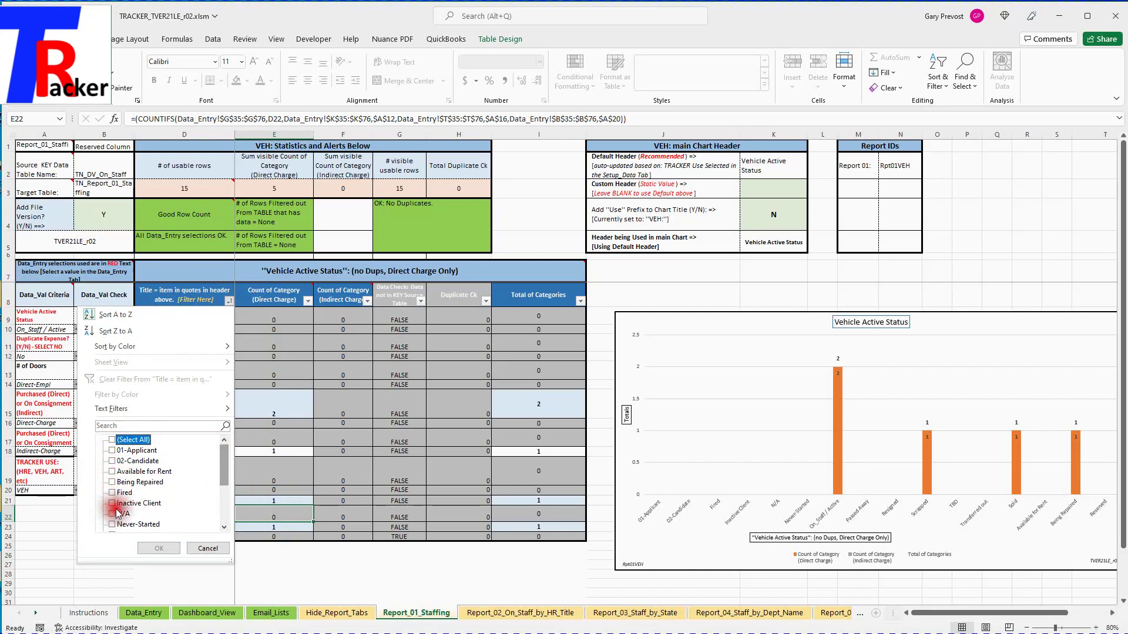
pyautogui.scroll(-1, 227, 465)
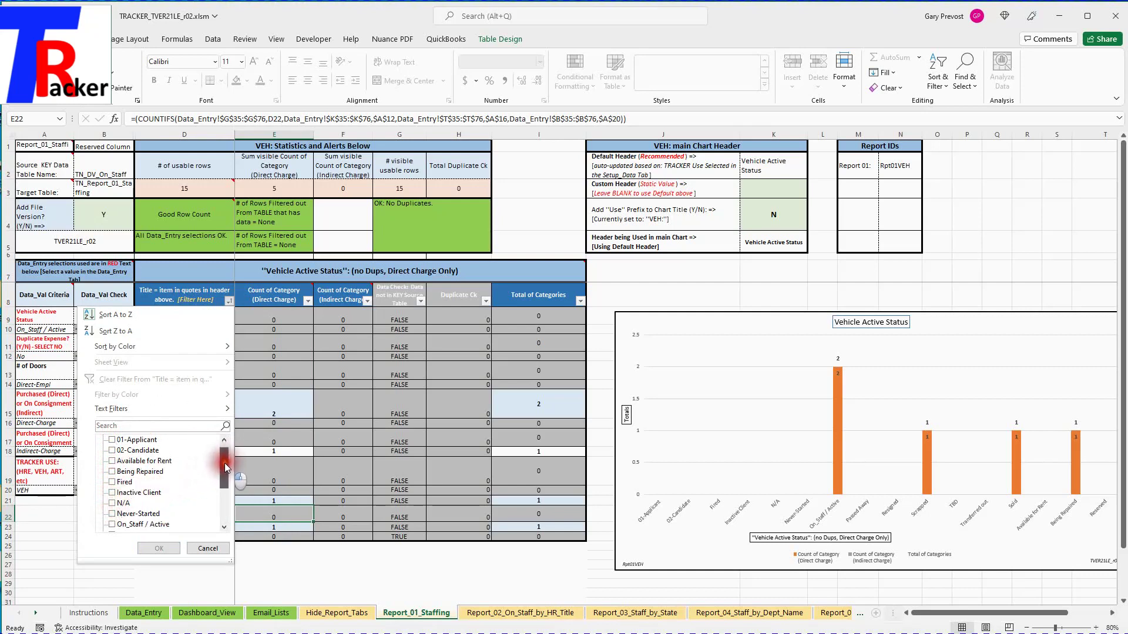
pyautogui.moveTo(223, 466); pyautogui.dragTo(221, 474)
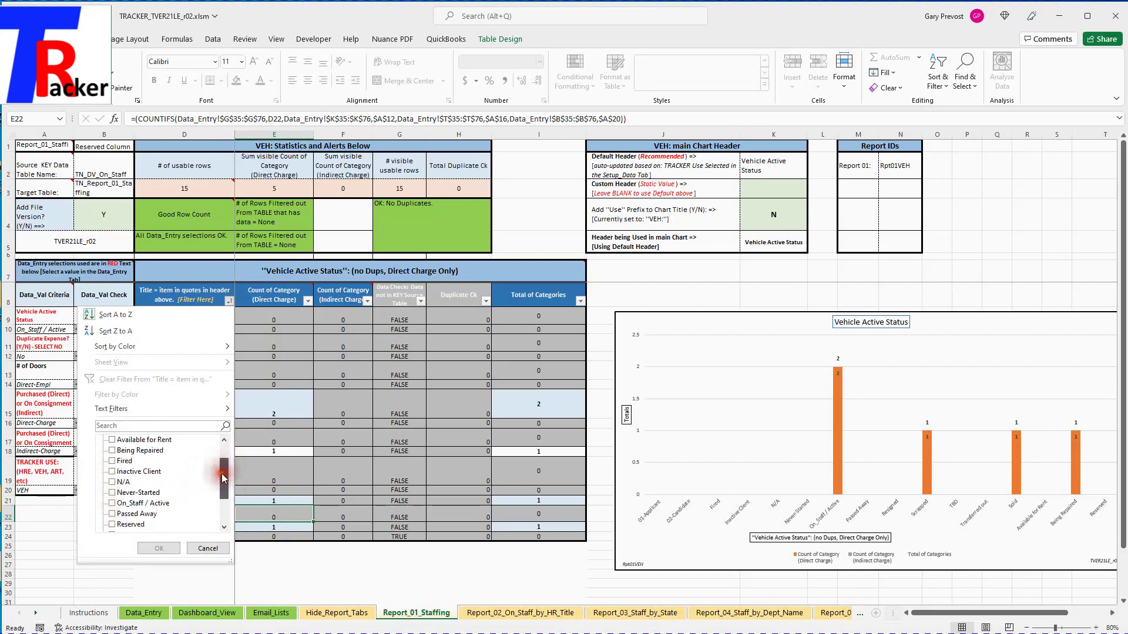
# Filter the Title column to show only On_Staff / Active, Scrapped, Sold and Being Repaired
pyautogui.click(112, 504)
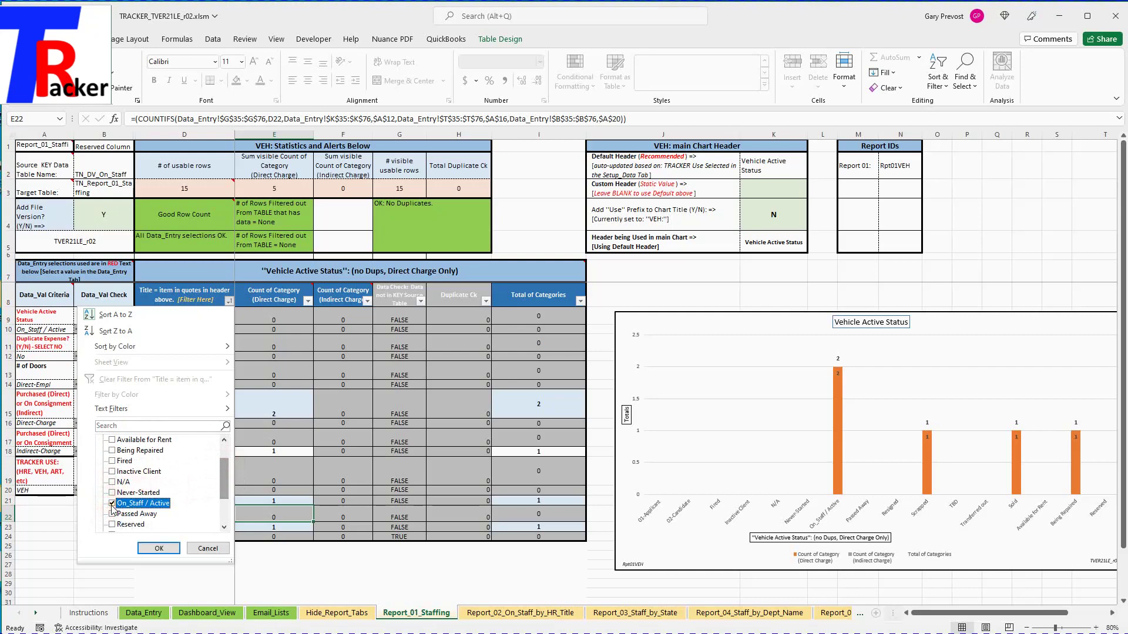
pyautogui.moveTo(224, 484); pyautogui.dragTo(224, 496)
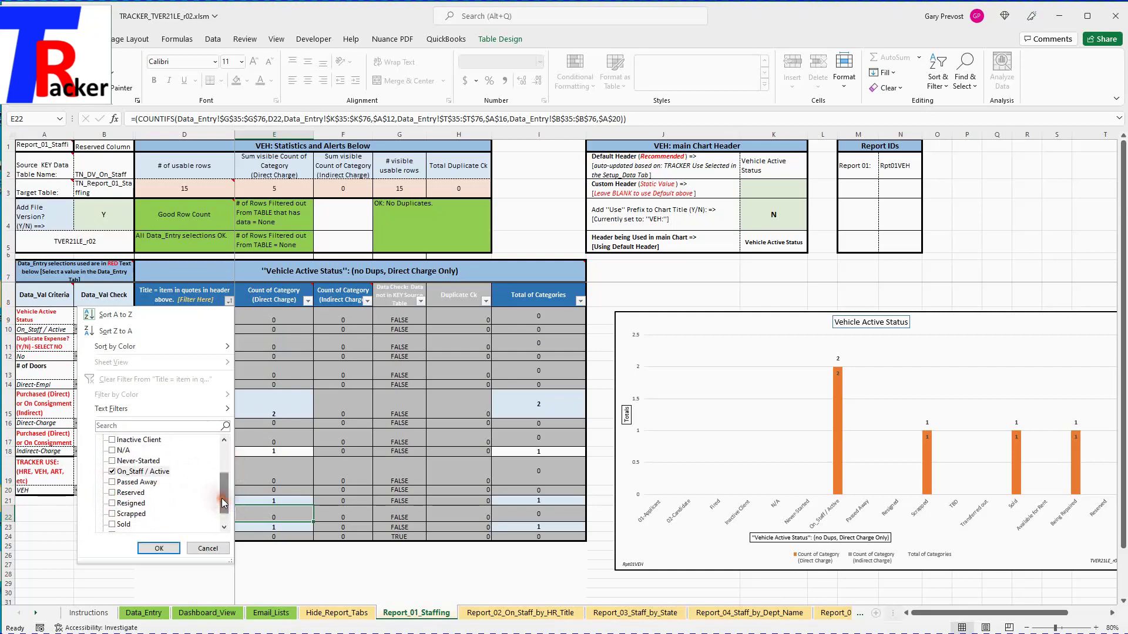
pyautogui.click(113, 514)
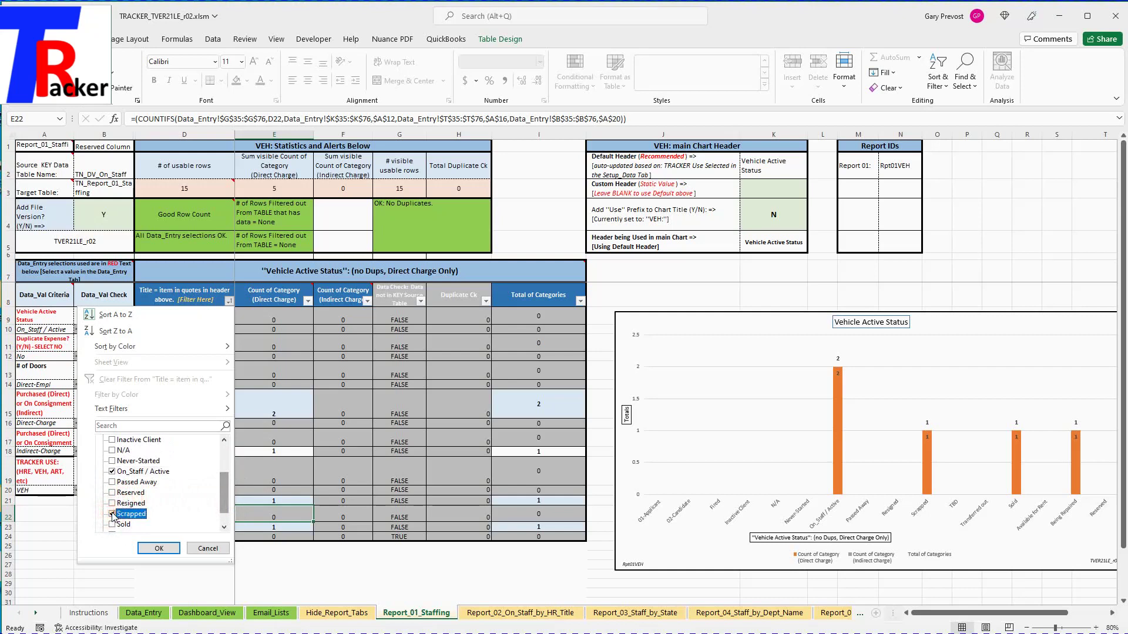
pyautogui.moveTo(223, 498); pyautogui.dragTo(220, 511)
pyautogui.click(113, 503)
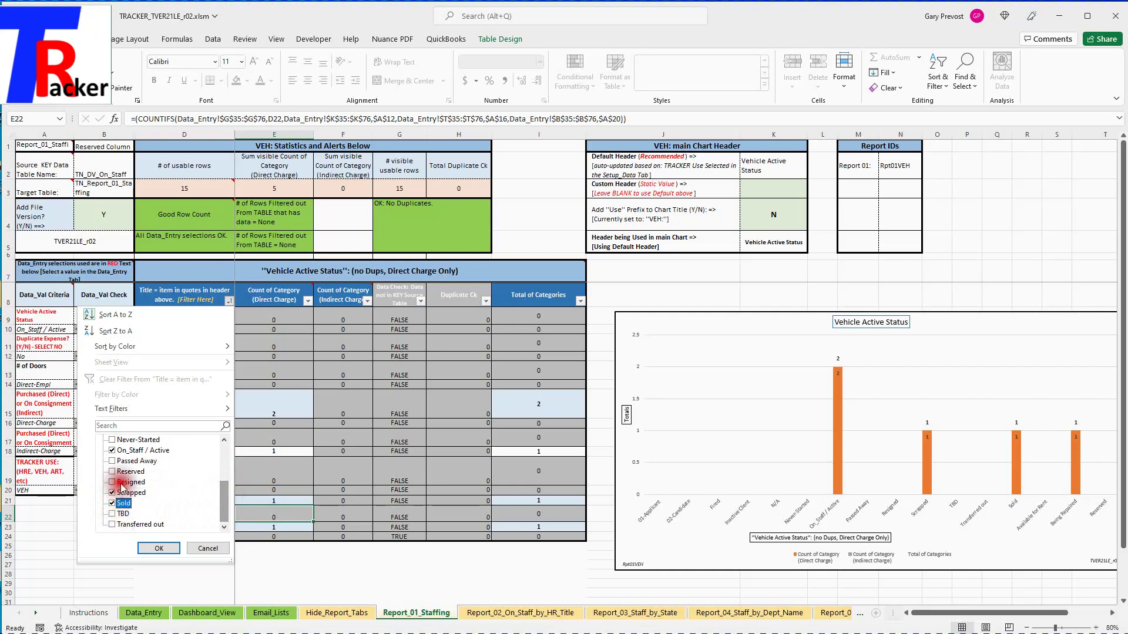
pyautogui.moveTo(224, 503); pyautogui.dragTo(227, 473)
pyautogui.click(112, 461)
pyautogui.click(159, 548)
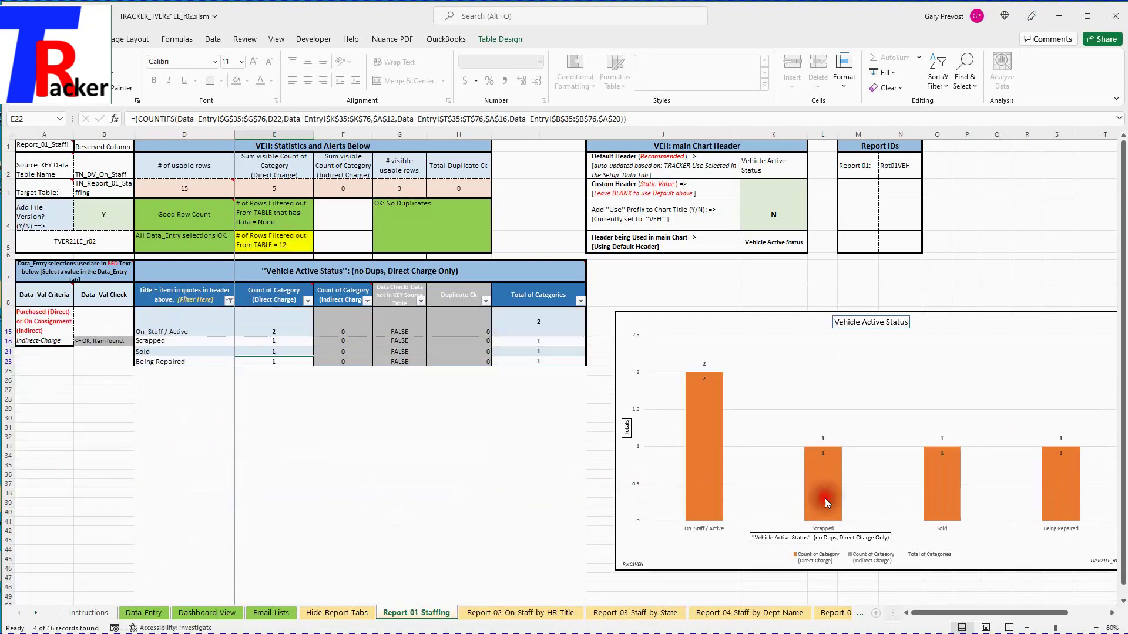
# Add Available for Rent to the categories shown by the Title column filter
pyautogui.click(229, 300)
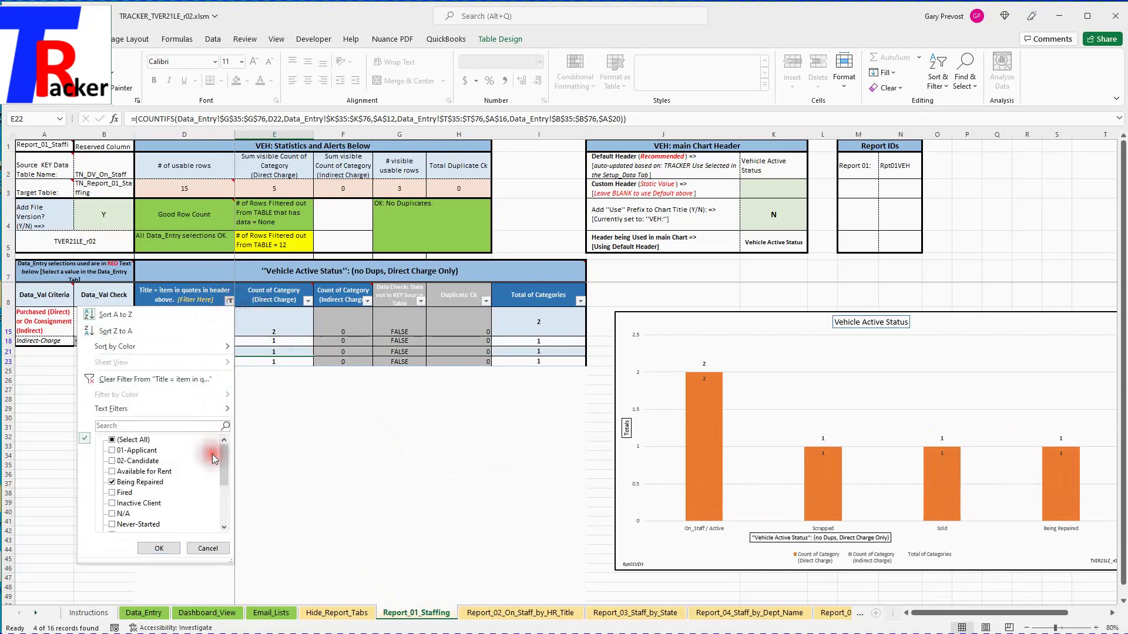
pyautogui.click(113, 472)
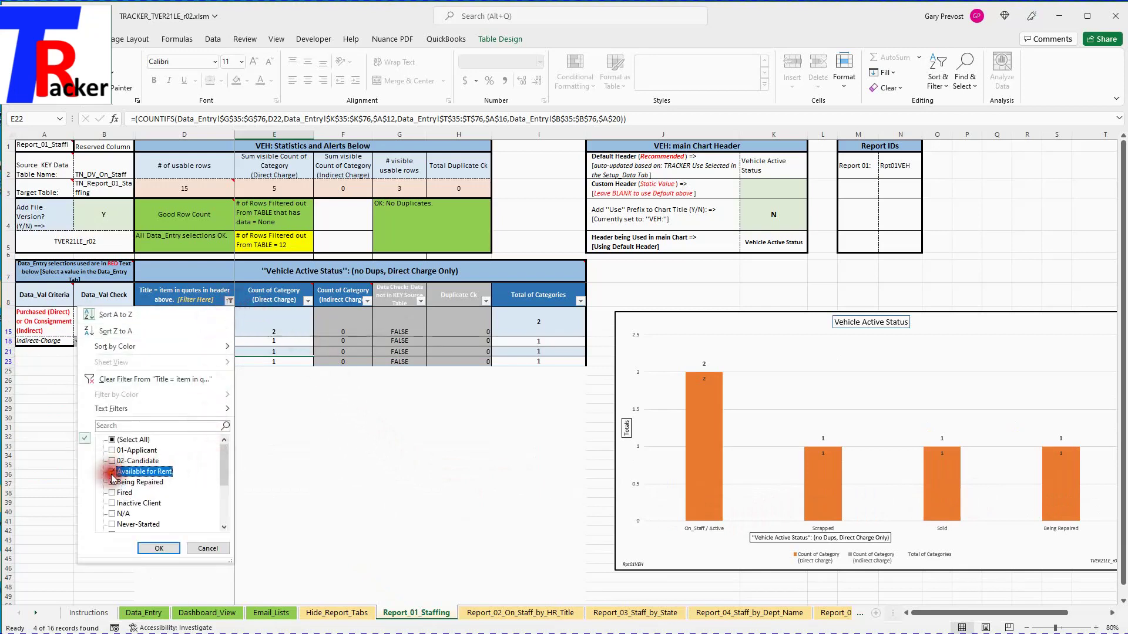
pyautogui.click(146, 549)
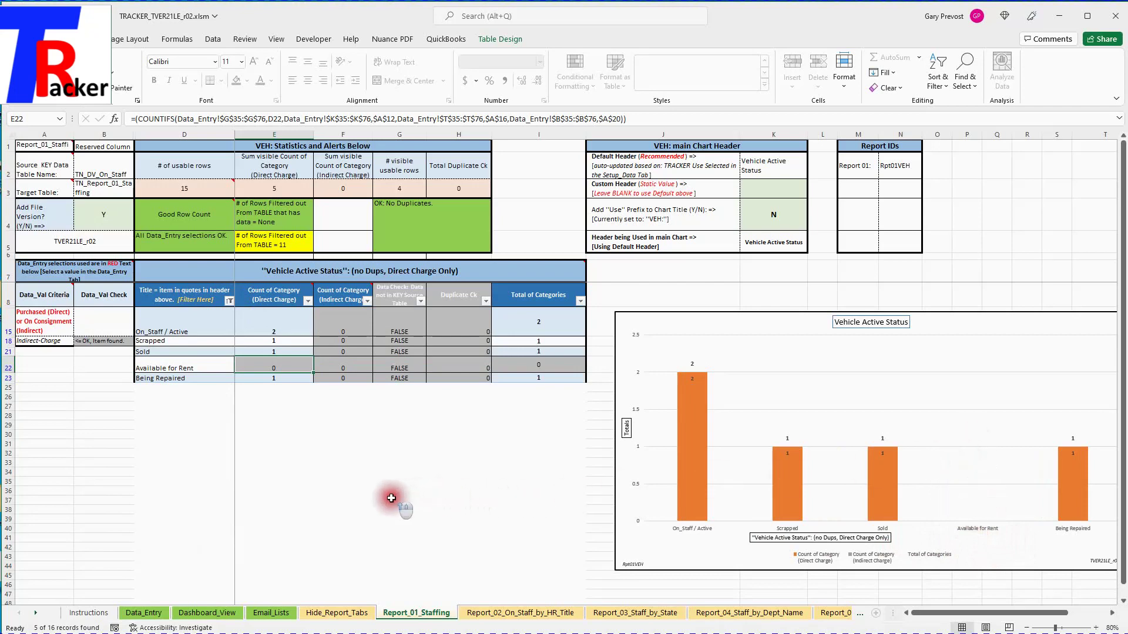
# Reselect all categories in the Title column filter to show every row again
pyautogui.click(229, 302)
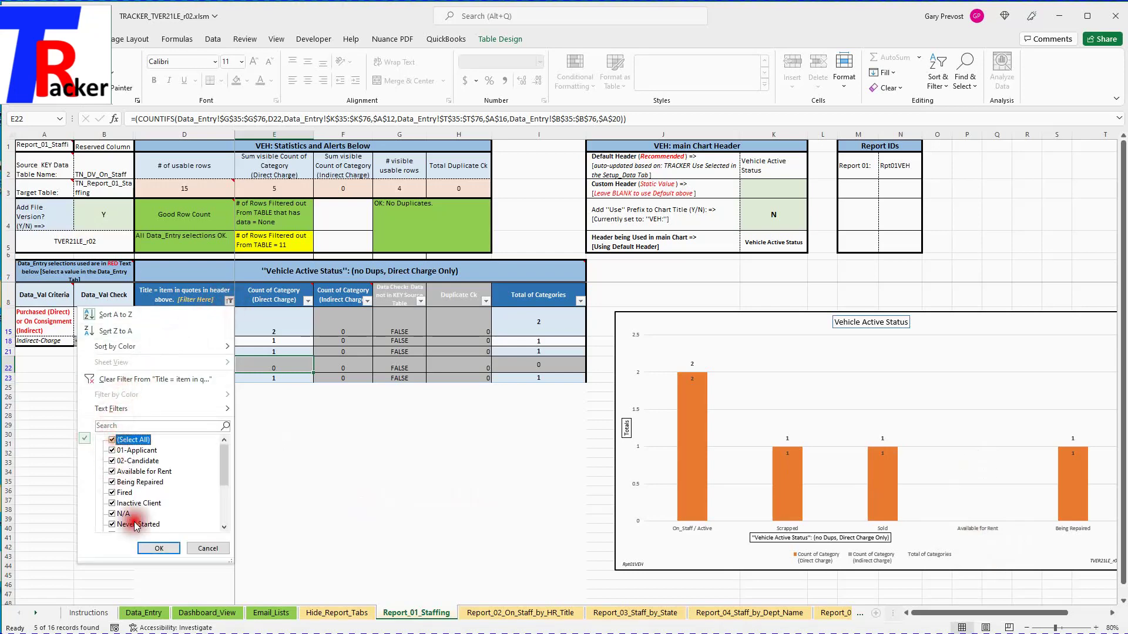
pyautogui.click(159, 548)
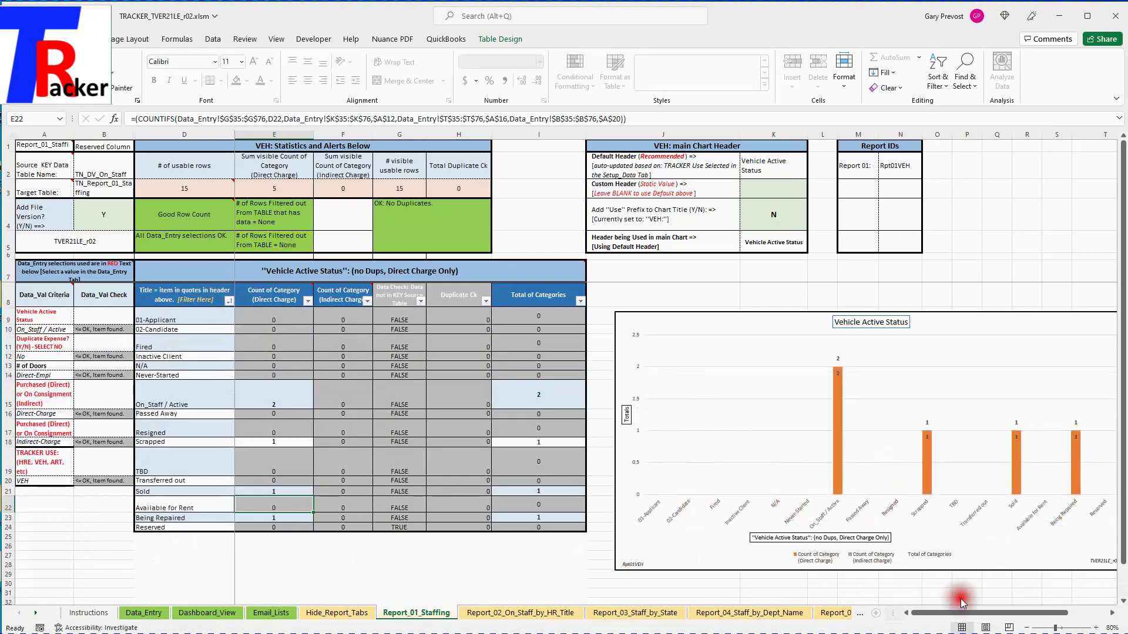
# Examine the series and categories listed in the Vehicle Active Status chart's own filter, without changing them
pyautogui.moveTo(937, 611); pyautogui.dragTo(987, 625)
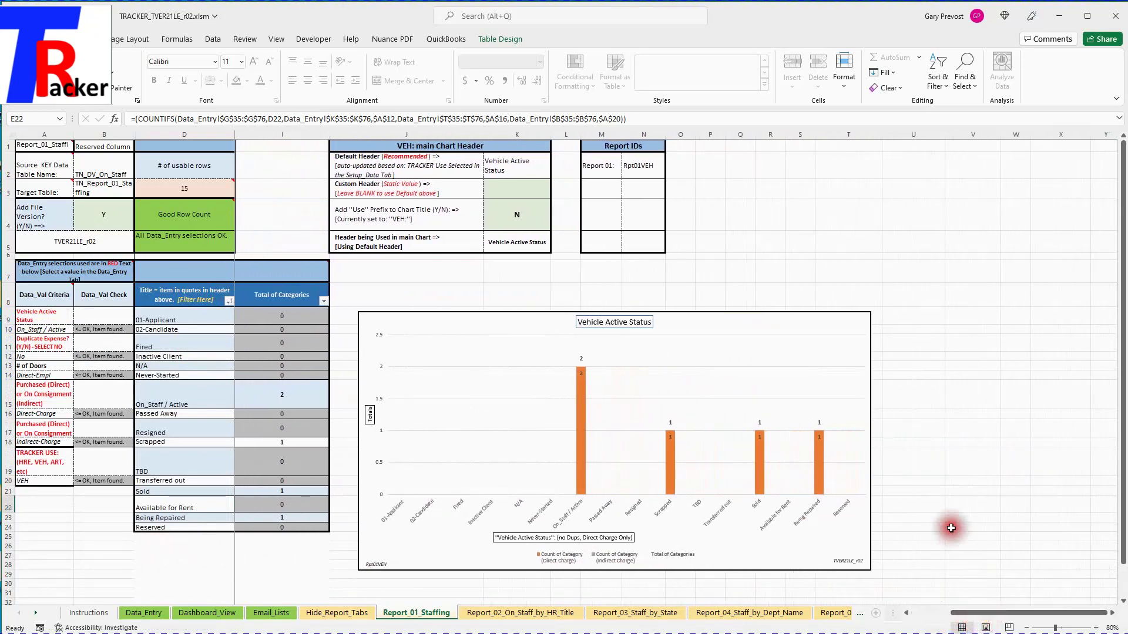
pyautogui.click(785, 359)
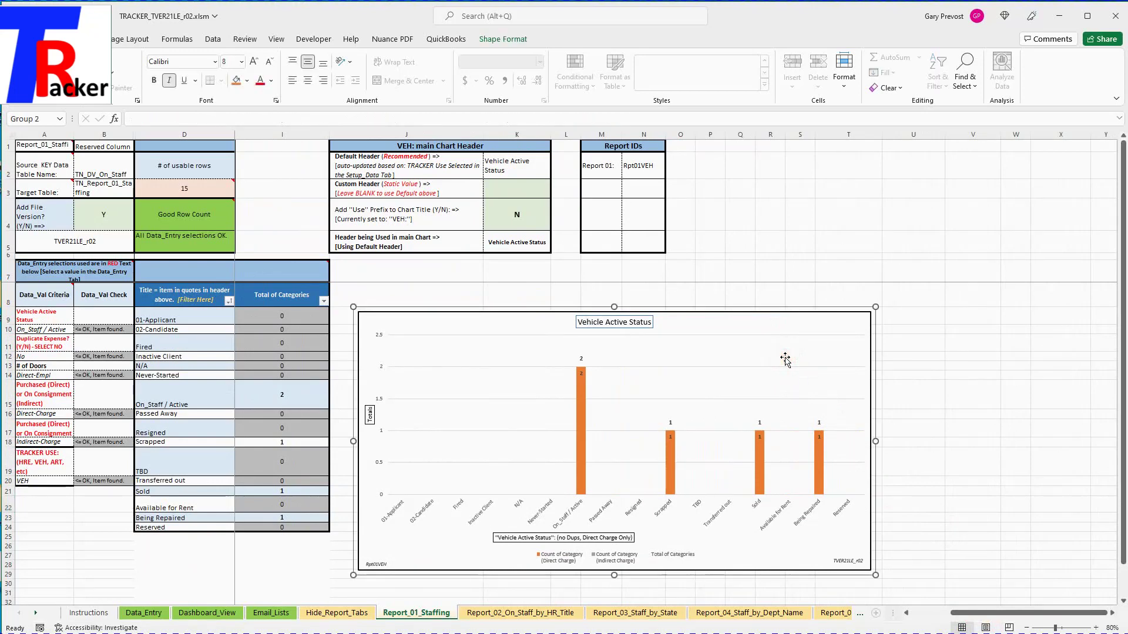
pyautogui.click(785, 358)
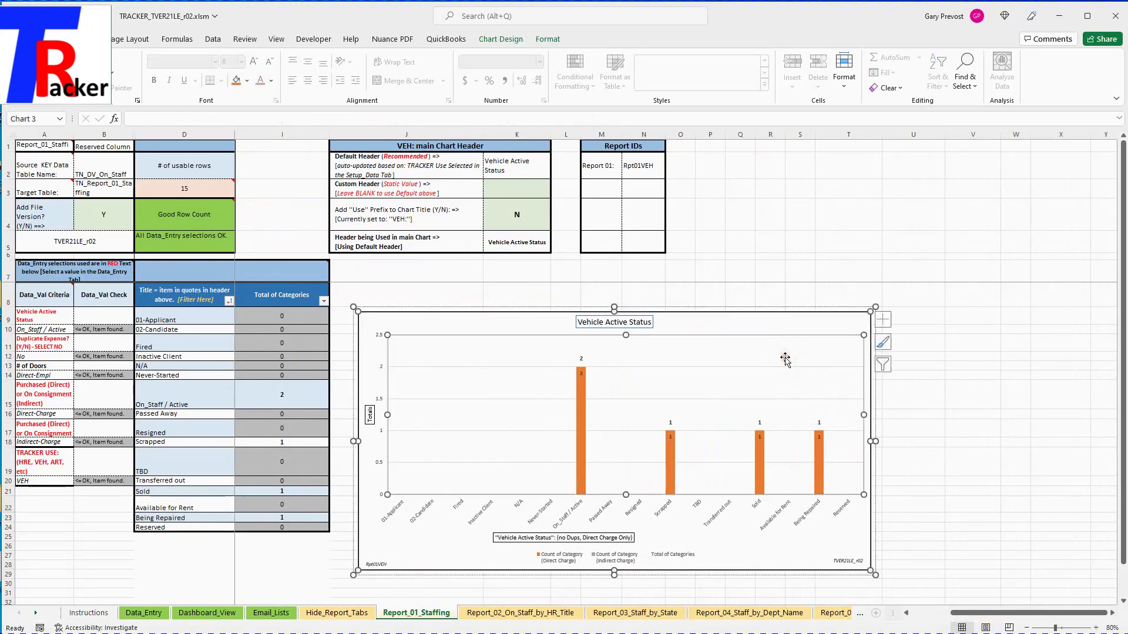
pyautogui.click(887, 365)
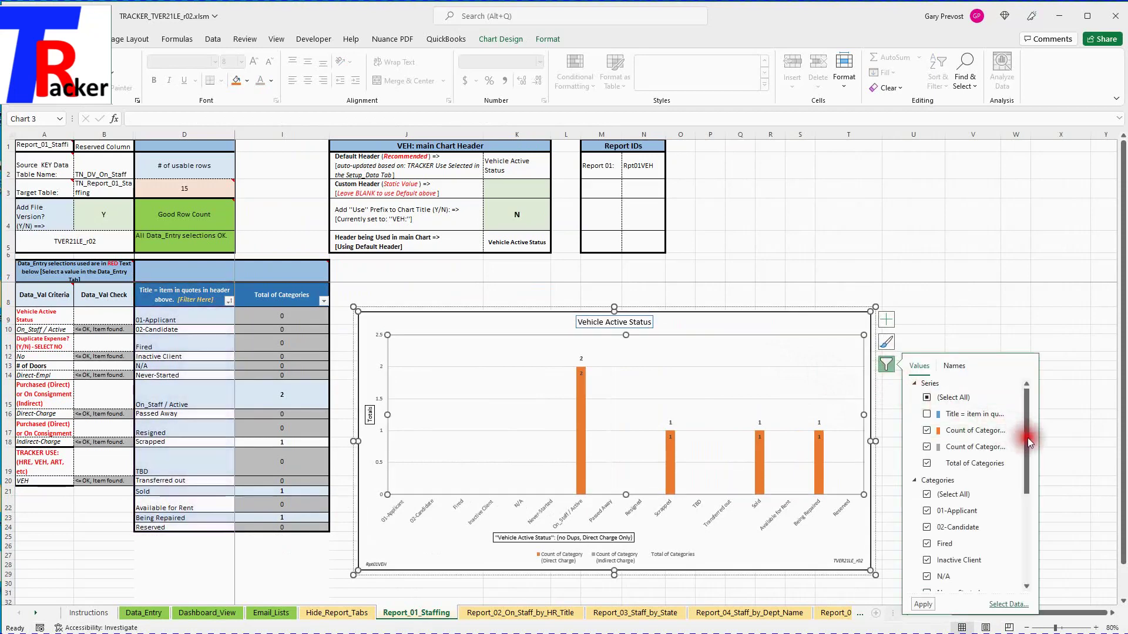
pyautogui.moveTo(1030, 442); pyautogui.dragTo(1024, 516)
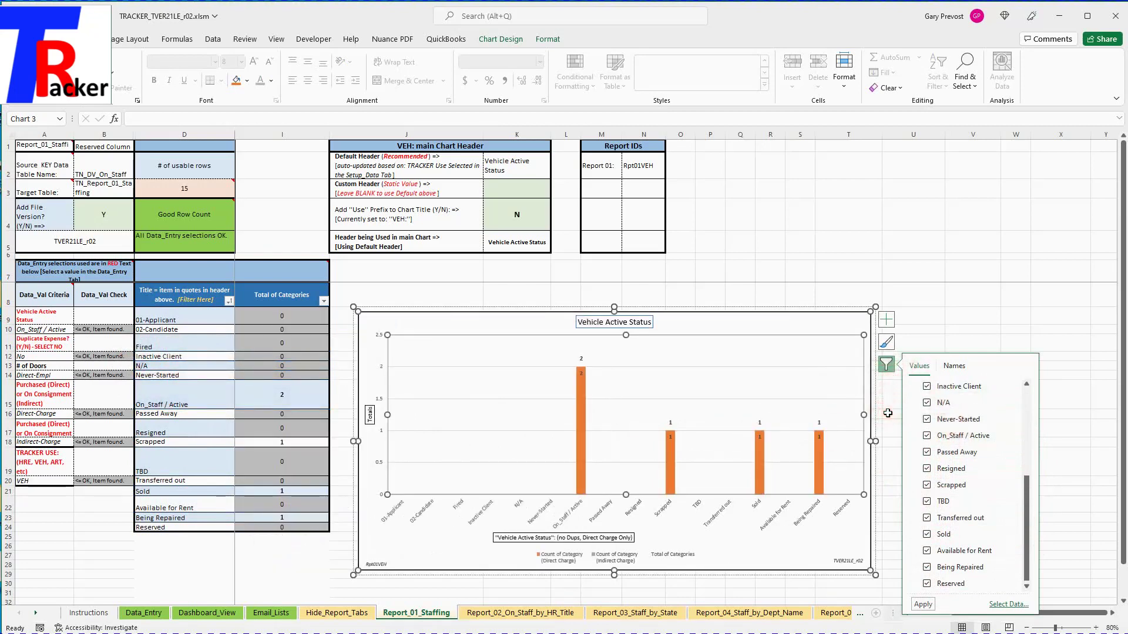
pyautogui.click(769, 242)
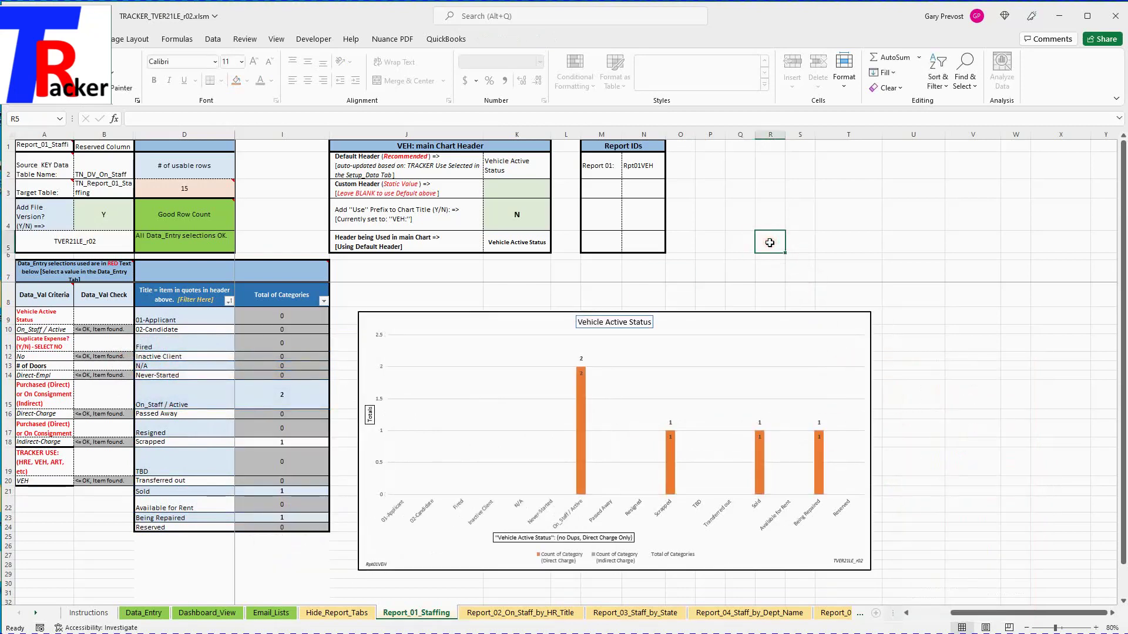
# Examine the legend entries and category axis labels in the chart's Select Data Source settings, without changing them
pyautogui.doubleClick(487, 387)
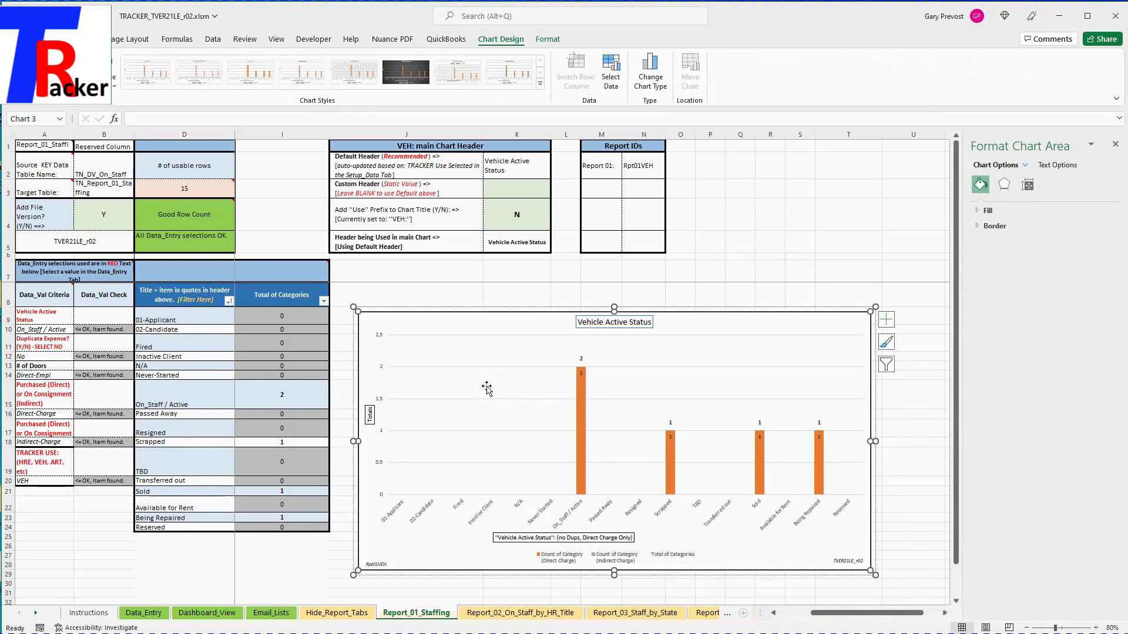
pyautogui.rightClick(487, 387)
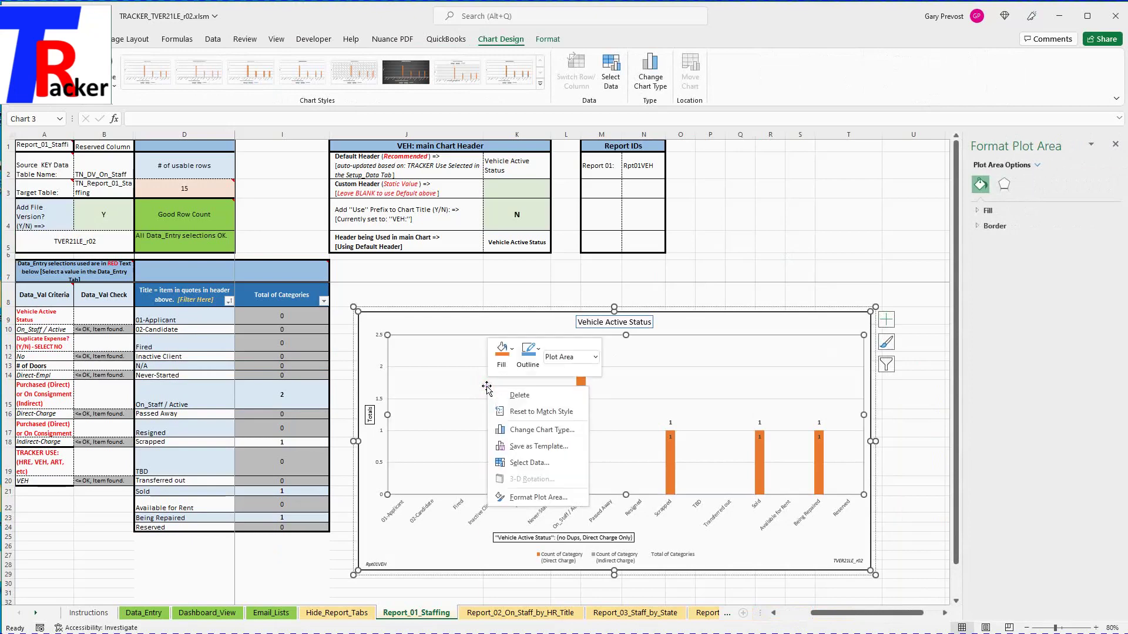
pyautogui.click(530, 465)
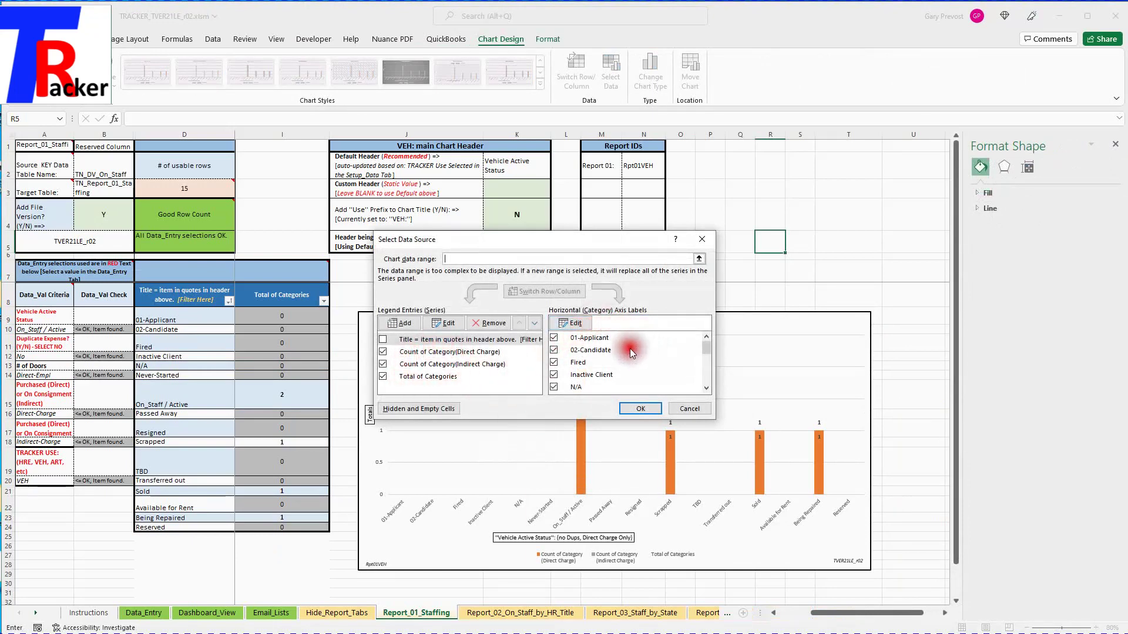
pyautogui.click(704, 409)
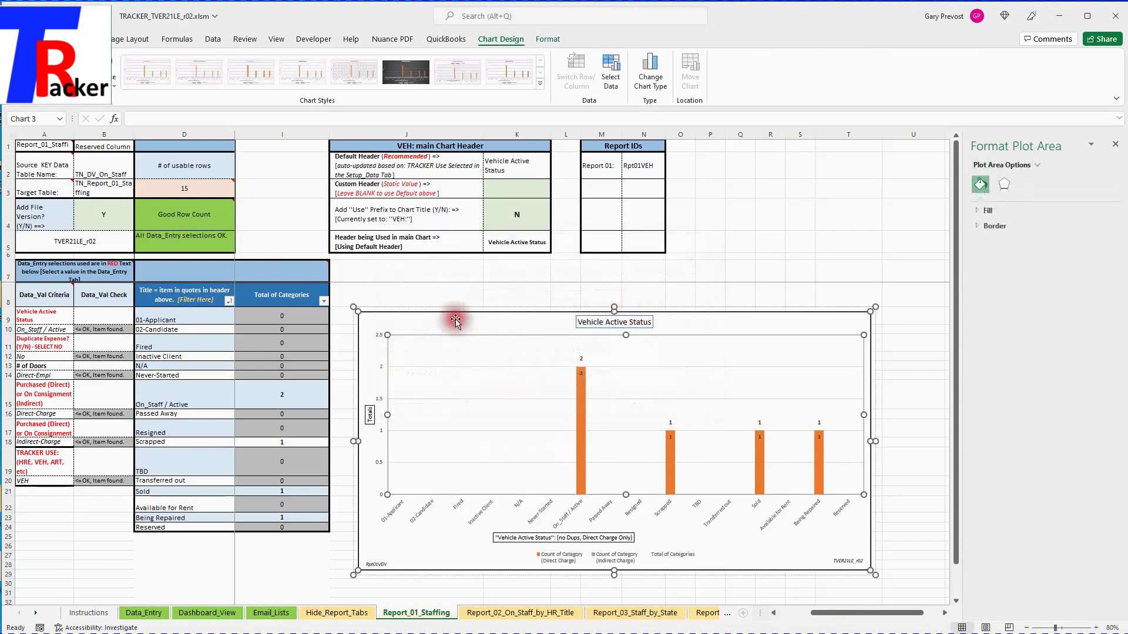
# Deselect the Vehicle Active Status chart and save the workbook
pyautogui.click(440, 269)
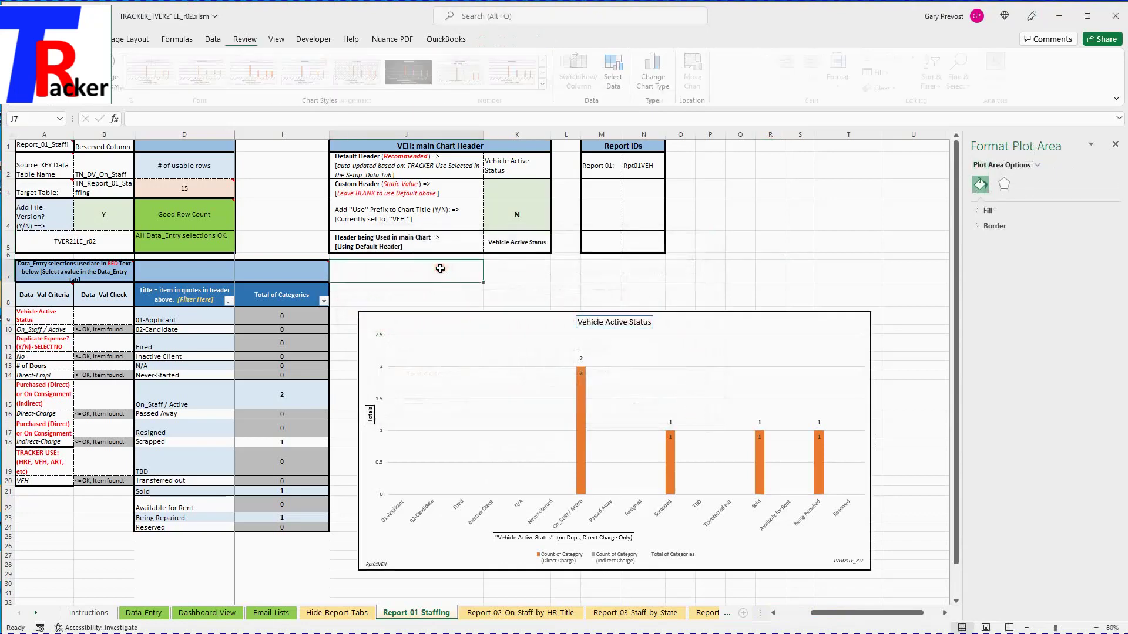
pyautogui.click(401, 285)
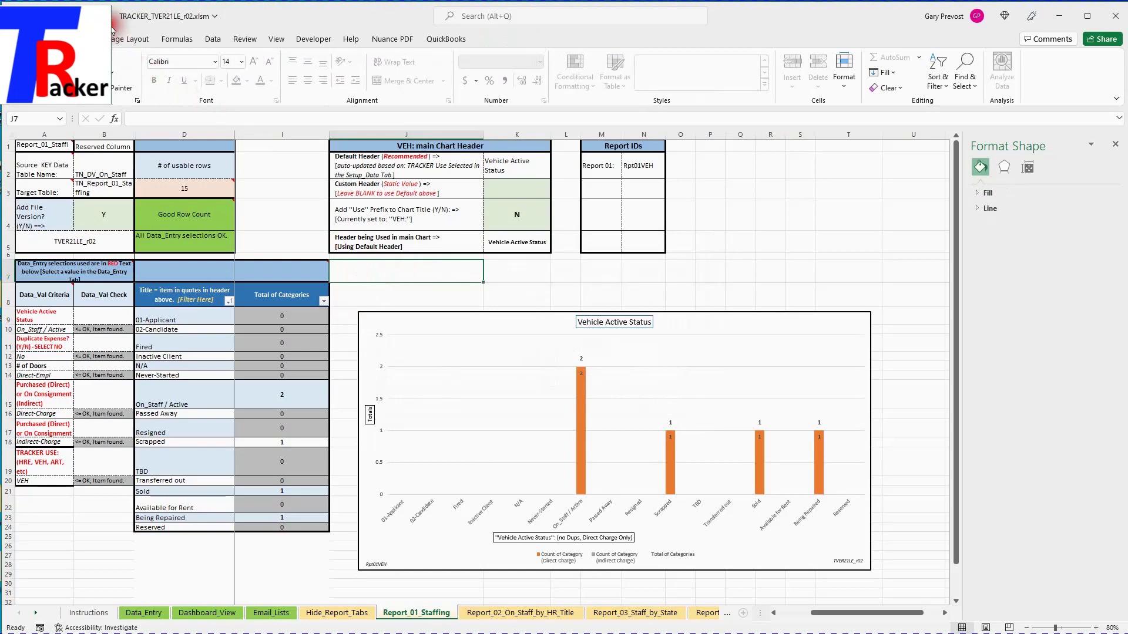
pyautogui.click(435, 280)
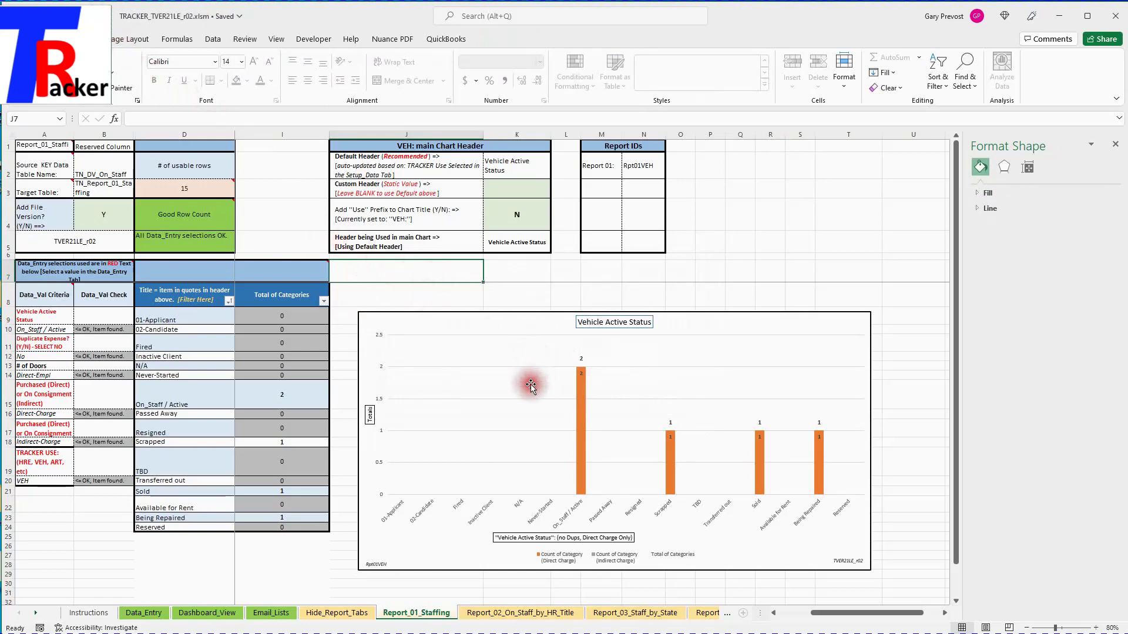
# Shift the chart's horizontal axis title slightly right beneath the category labels, and close the formatting pane
pyautogui.click(519, 544)
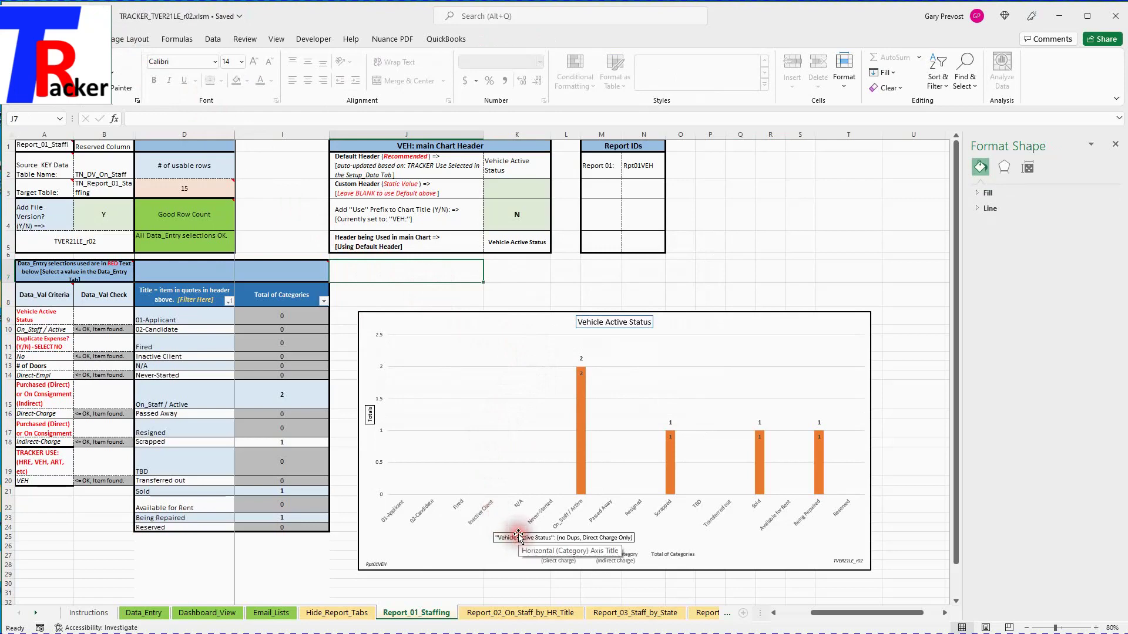
pyautogui.click(520, 533)
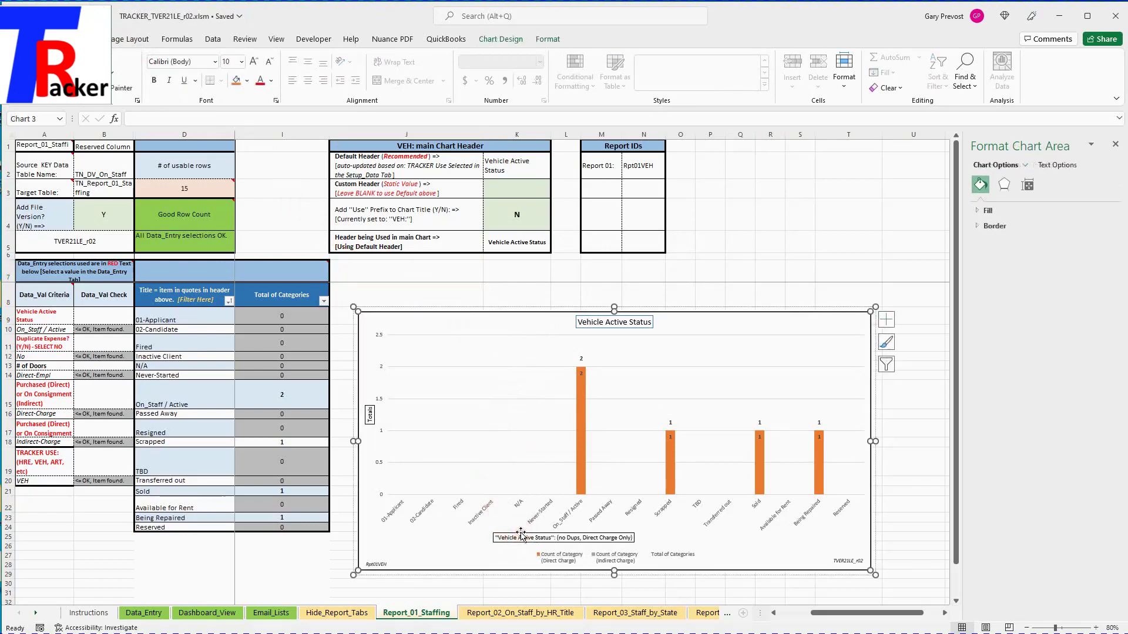
pyautogui.click(520, 536)
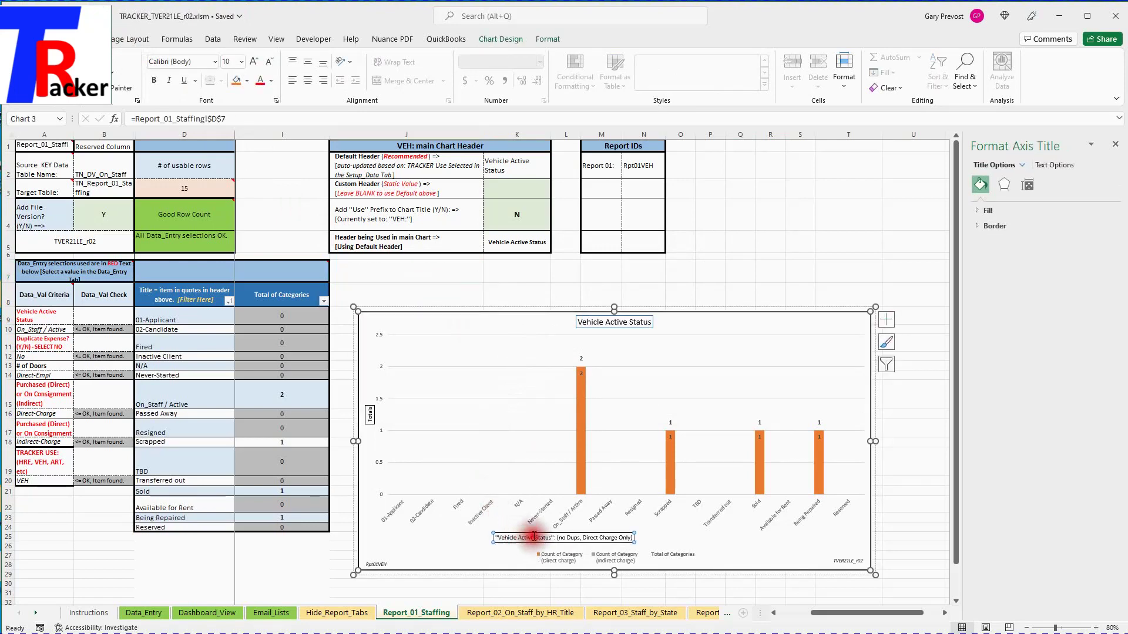
pyautogui.moveTo(527, 535); pyautogui.dragTo(555, 535)
pyautogui.click(456, 583)
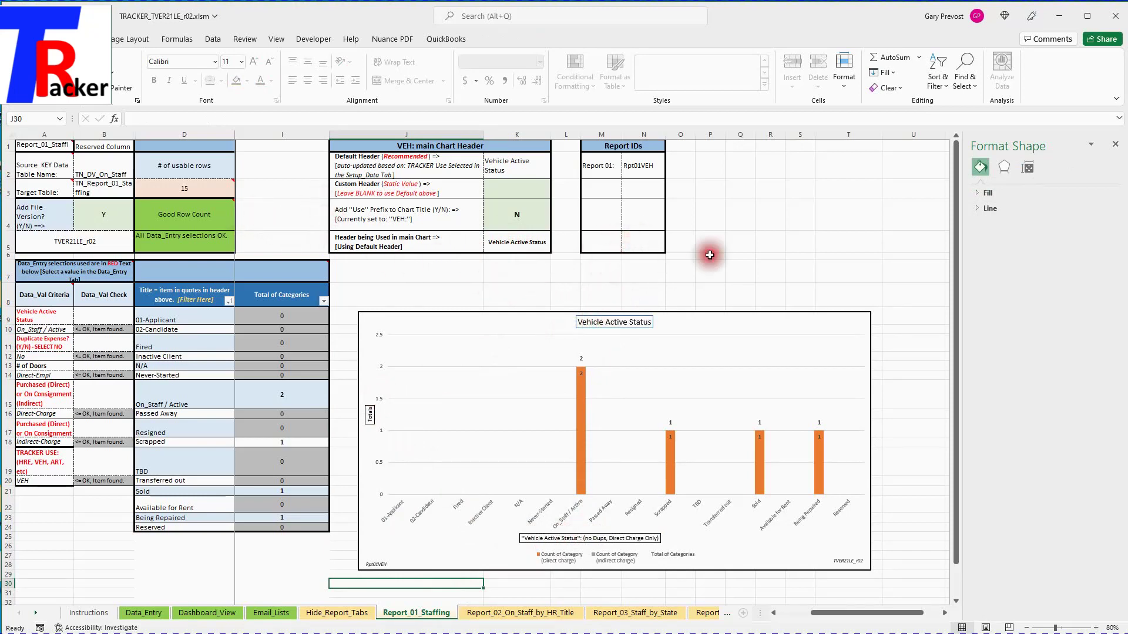
pyautogui.click(1115, 145)
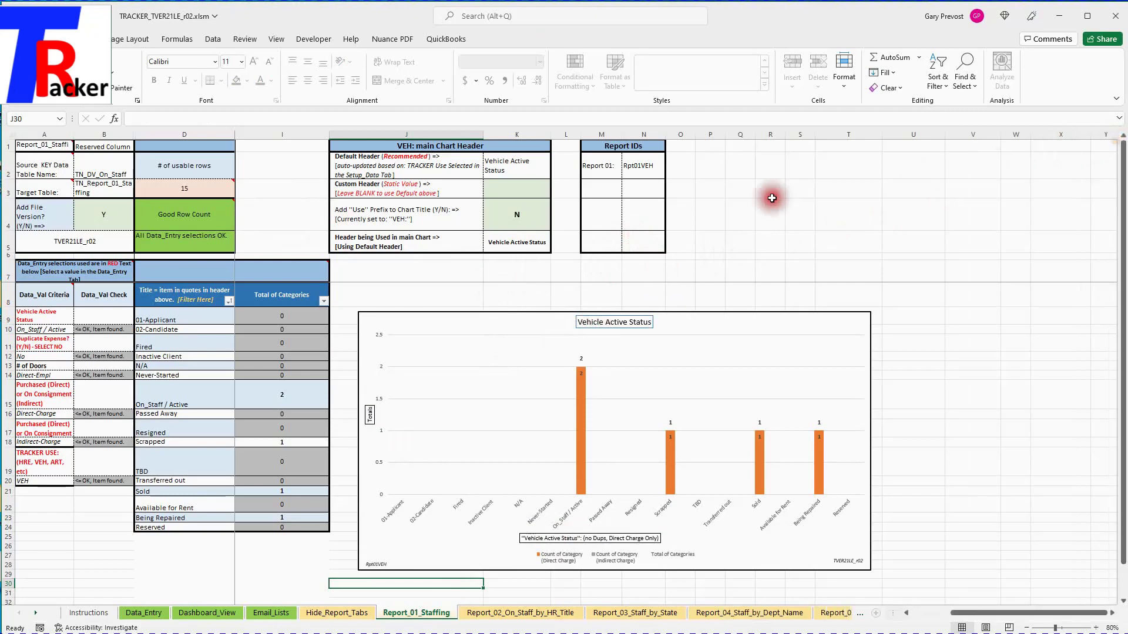
# Copy the grouped Vehicle Active Status chart and paste it as a picture at cell J36
pyautogui.click(512, 316)
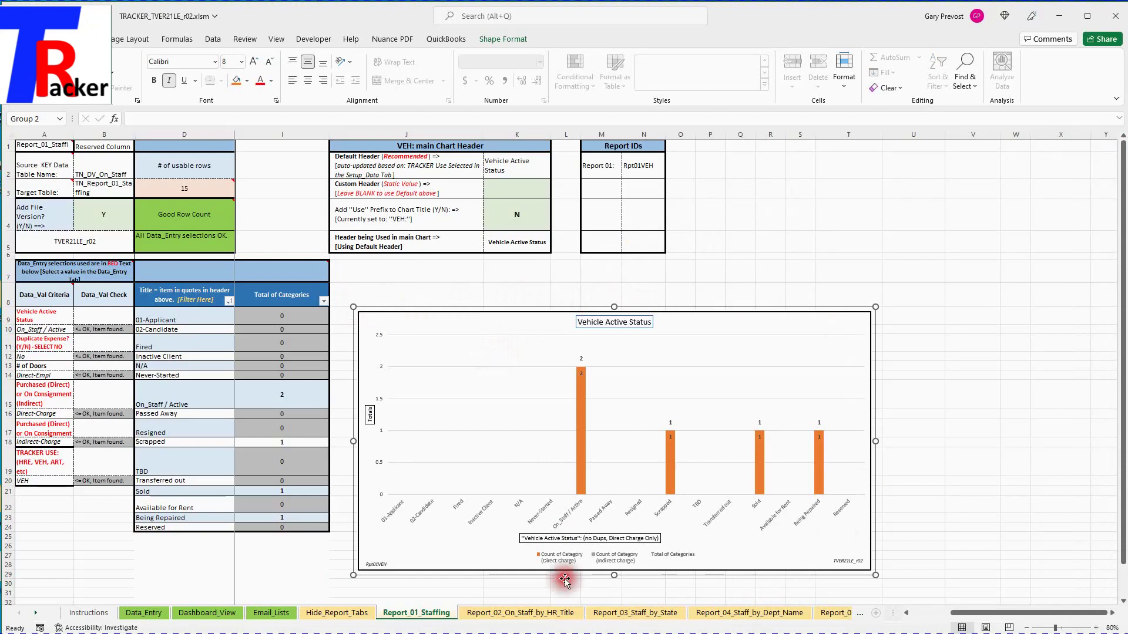
pyautogui.rightClick(454, 308)
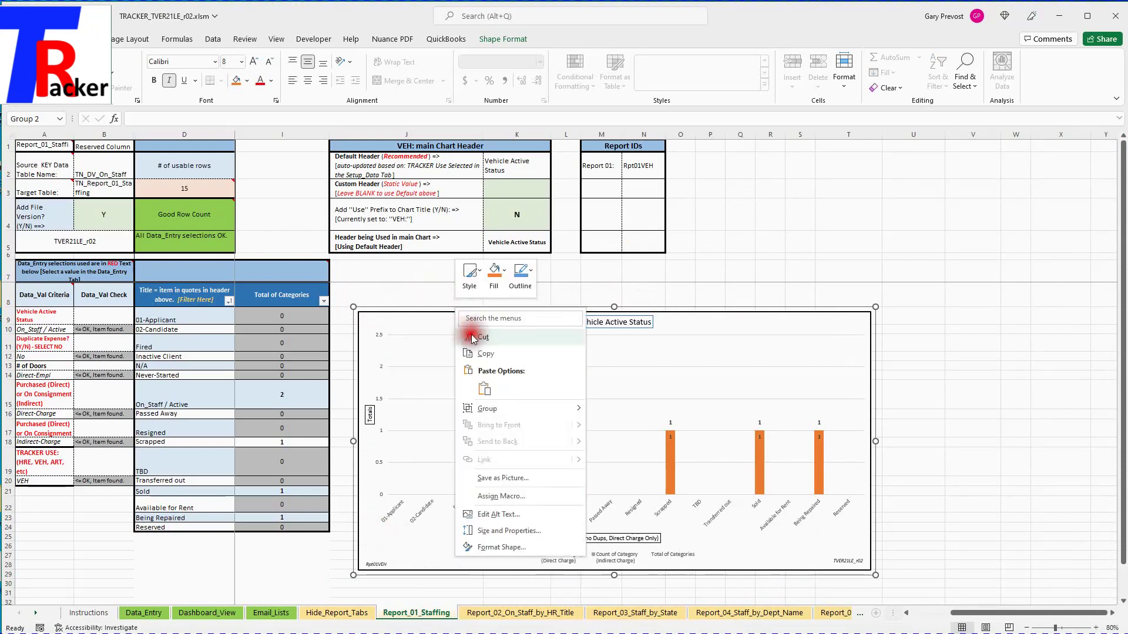
pyautogui.click(488, 360)
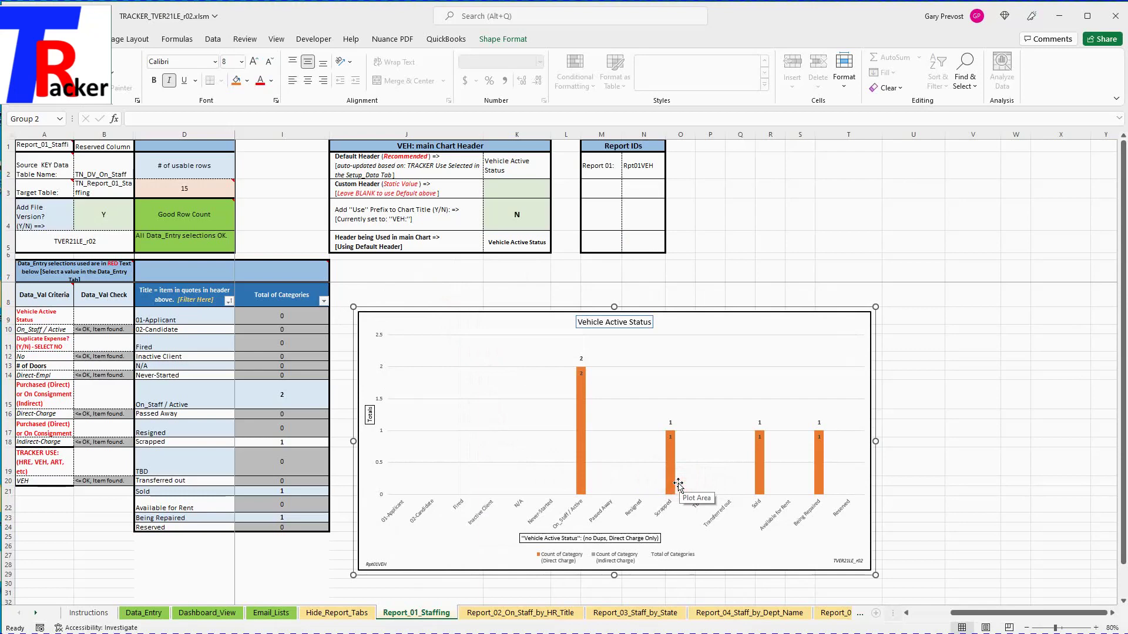
pyautogui.scroll(-5, 669, 464)
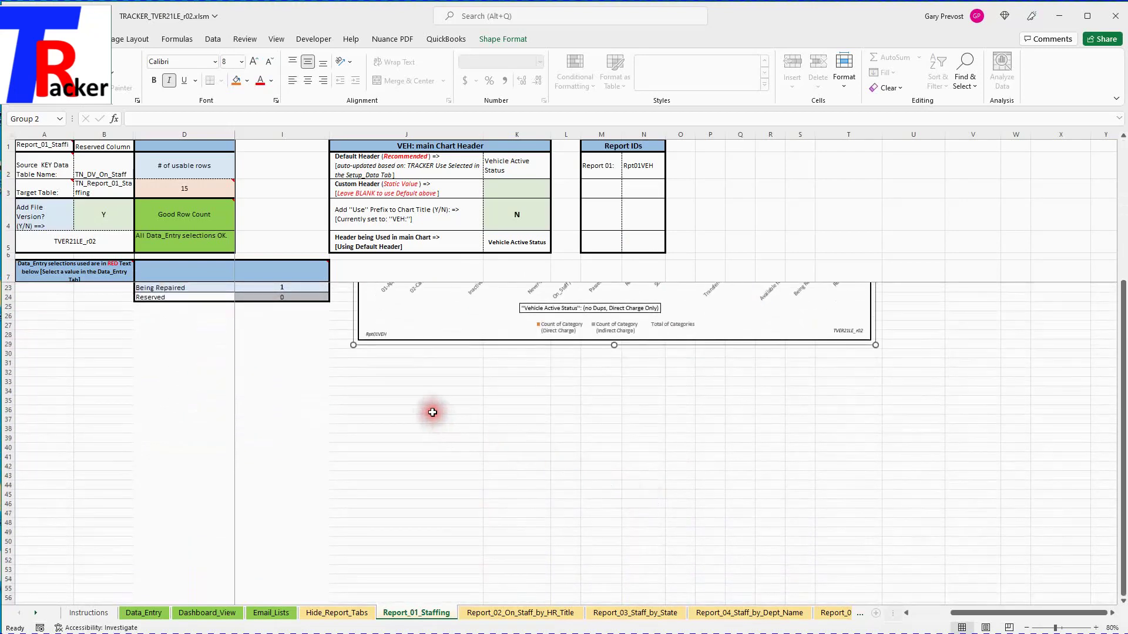
pyautogui.click(434, 410)
pyautogui.rightClick(434, 411)
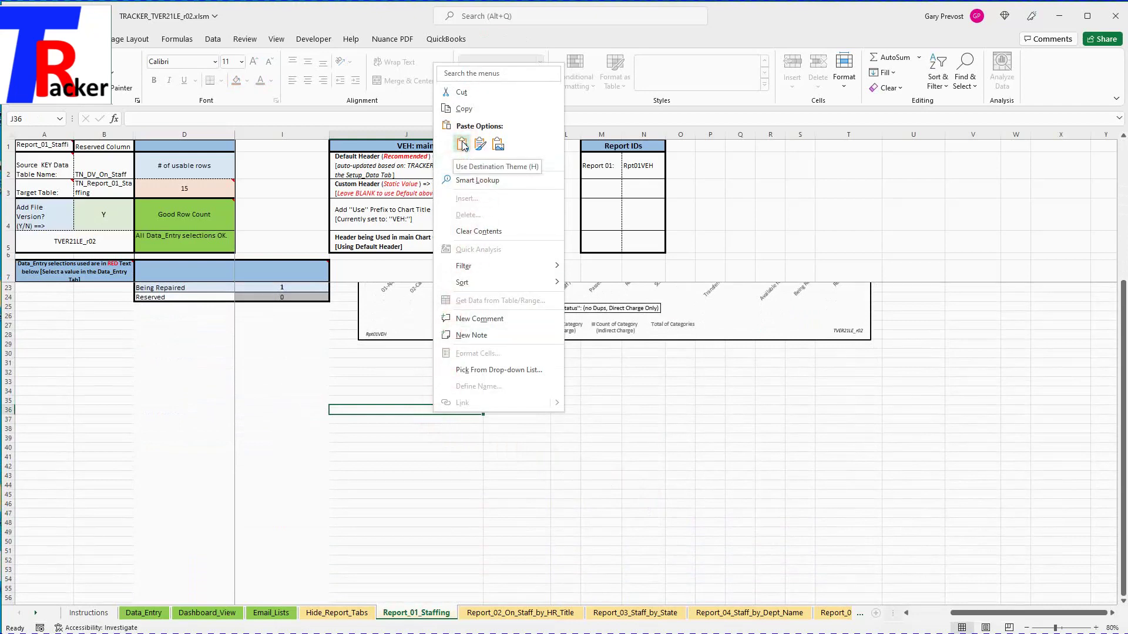
pyautogui.click(497, 145)
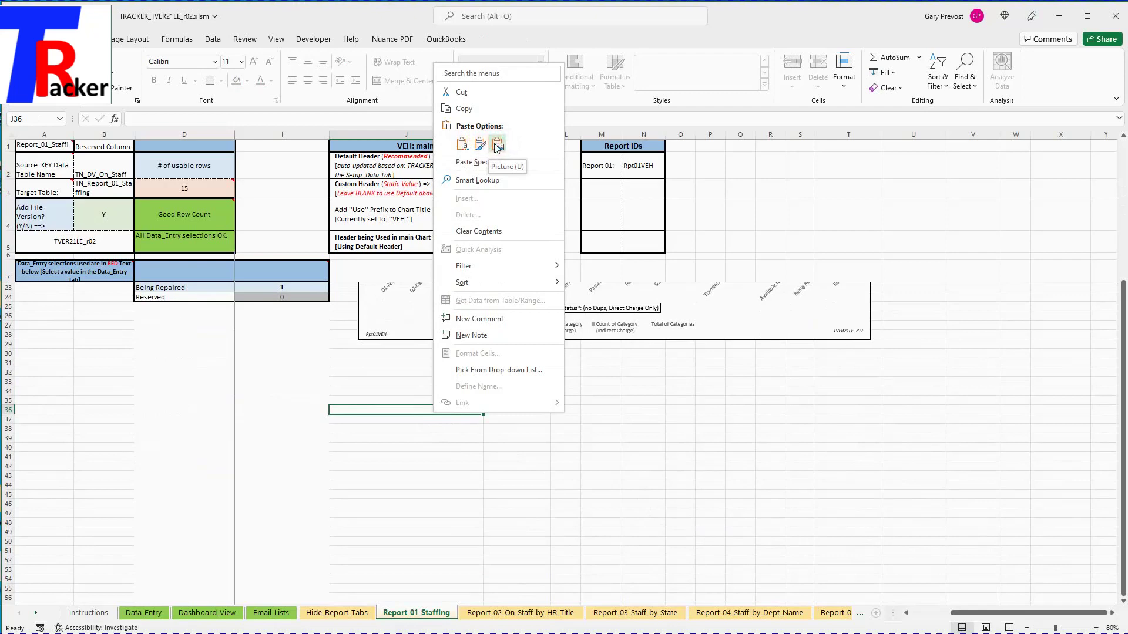
pyautogui.click(497, 145)
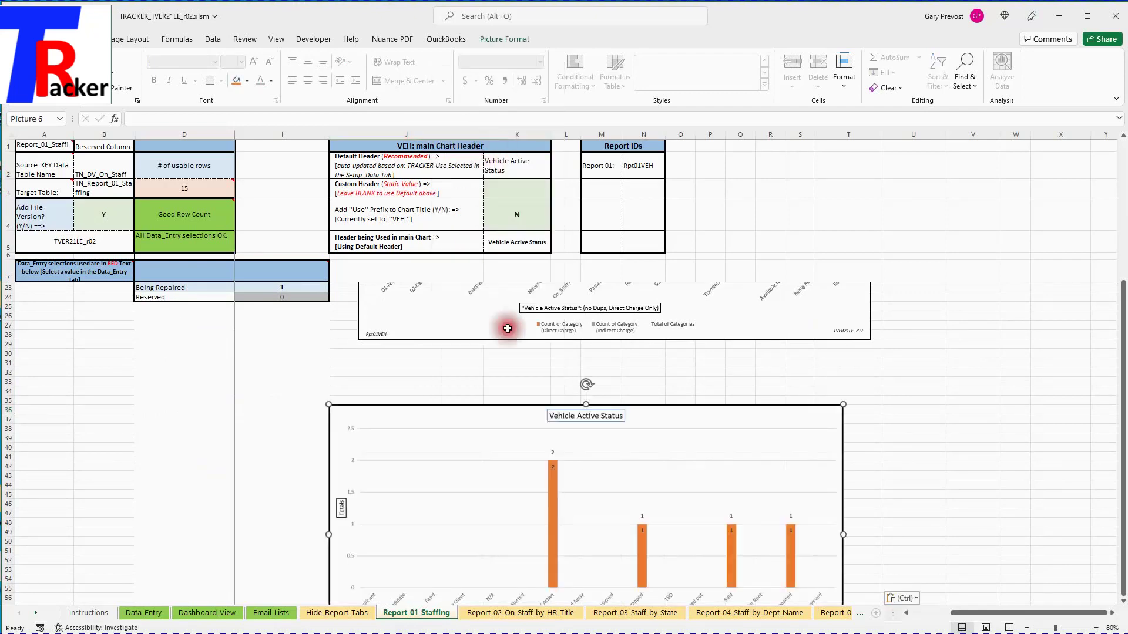
# Shrink the pasted chart picture proportionally to about two thirds of its width and deselect it
pyautogui.scroll(-3, 524, 488)
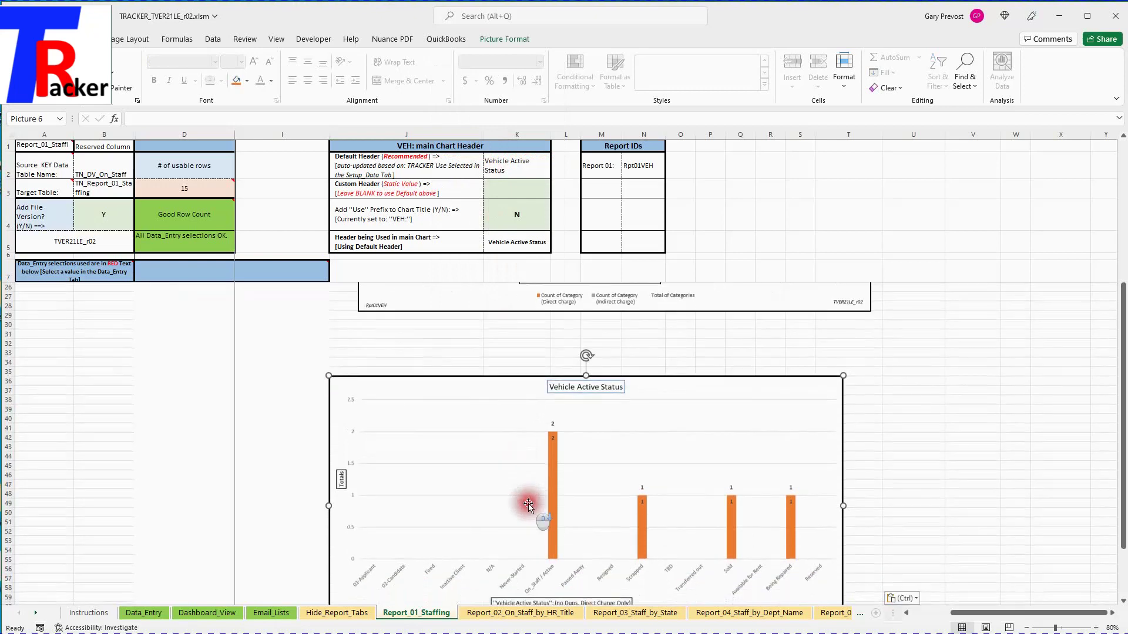
pyautogui.moveTo(843, 579); pyautogui.dragTo(680, 477)
pyautogui.press('Escape')
pyautogui.scroll(4, 259, 453)
pyautogui.scroll(1, 259, 453)
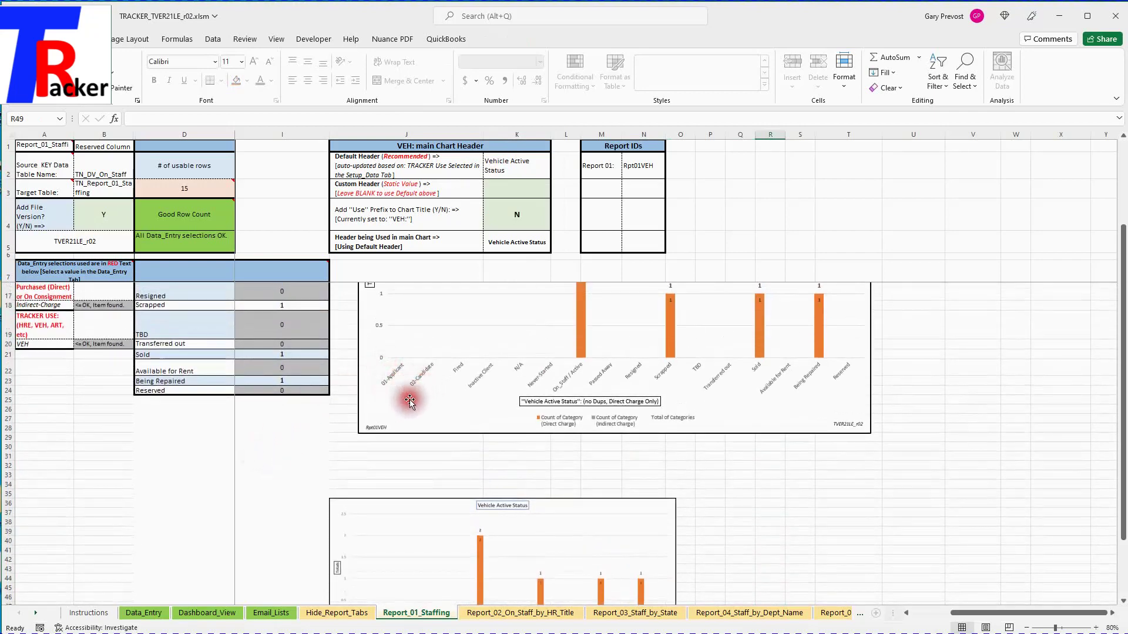
# Enlarge the pasted chart picture until its upper edge meets the original chart's lower border
pyautogui.scroll(-3, 408, 405)
pyautogui.click(365, 523)
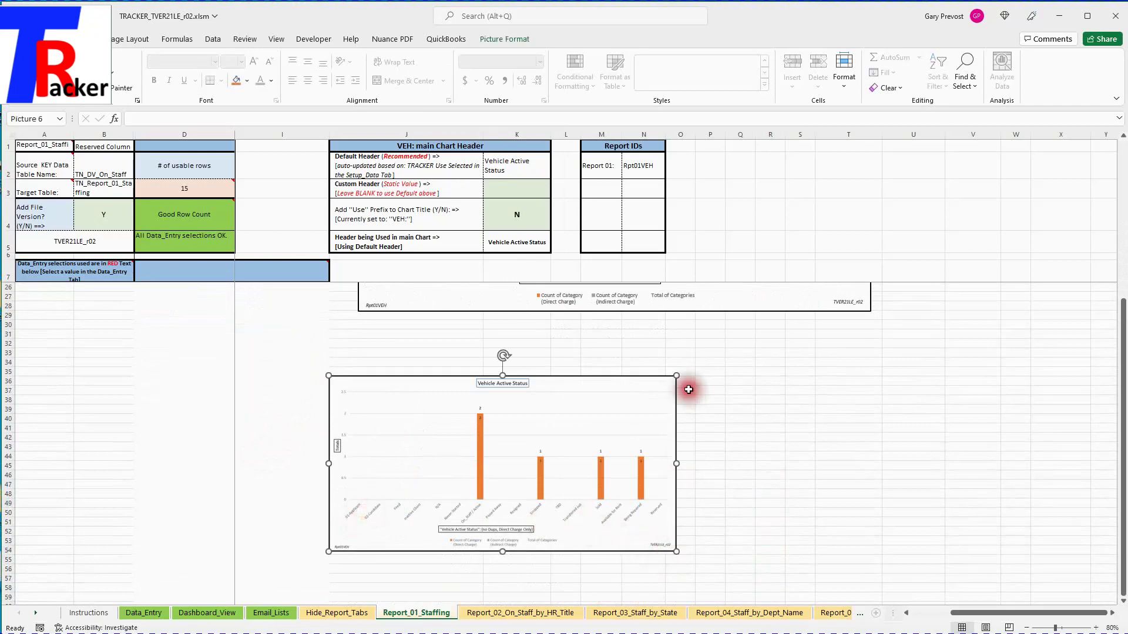
pyautogui.moveTo(676, 376); pyautogui.dragTo(802, 442)
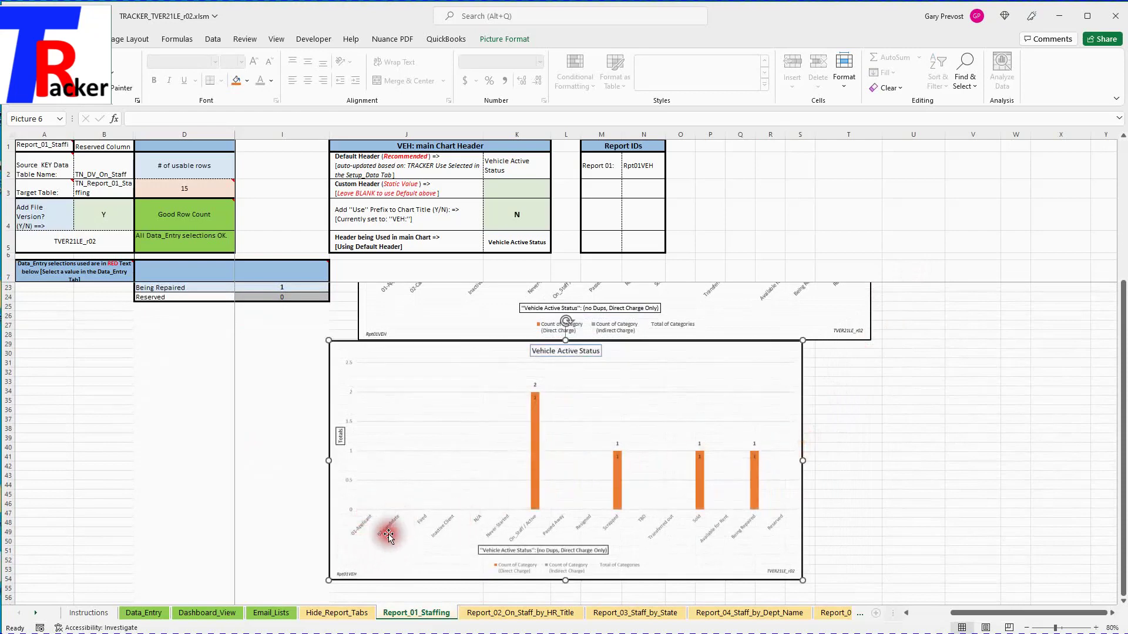
pyautogui.click(290, 523)
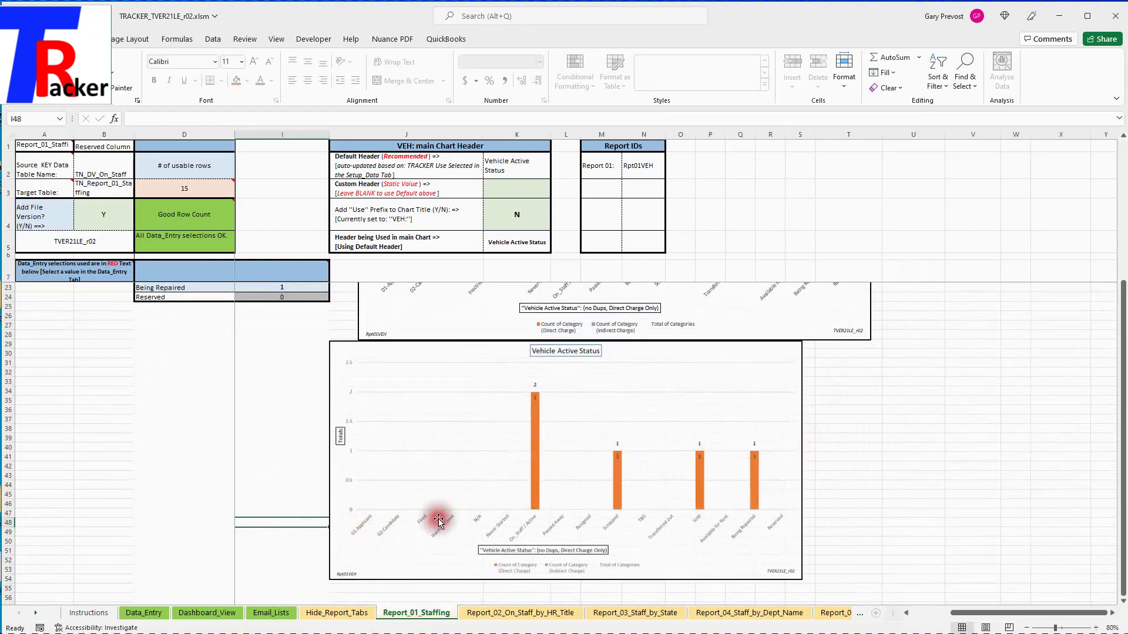
# Filter the Title column to exclude the 01-Applicant and 02-Candidate categories
pyautogui.click(416, 430)
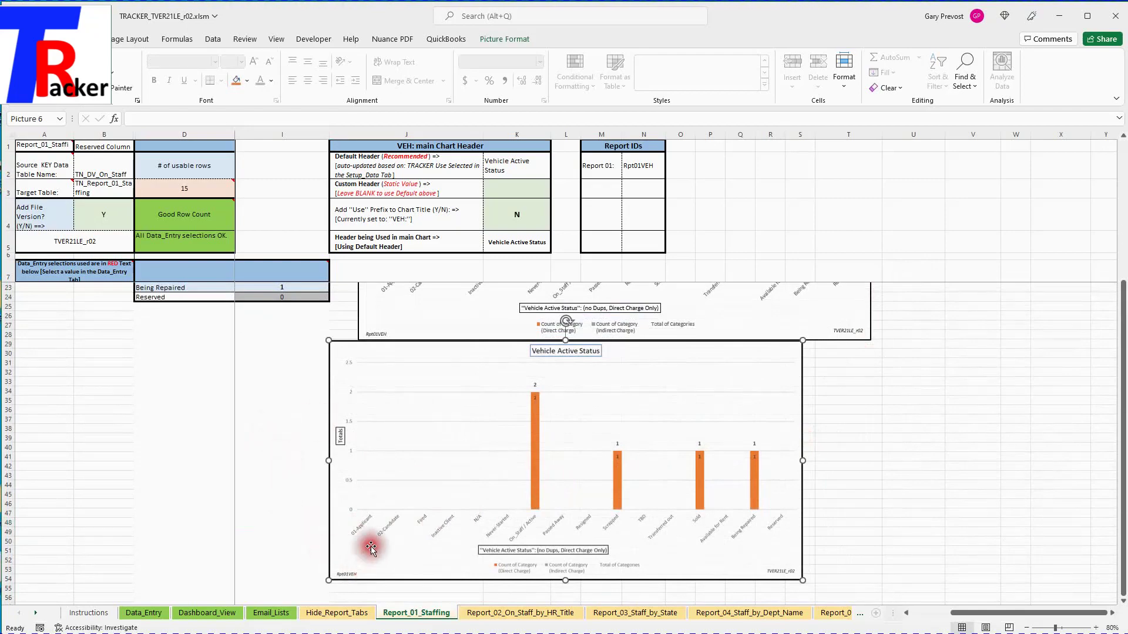
pyautogui.scroll(5, 283, 482)
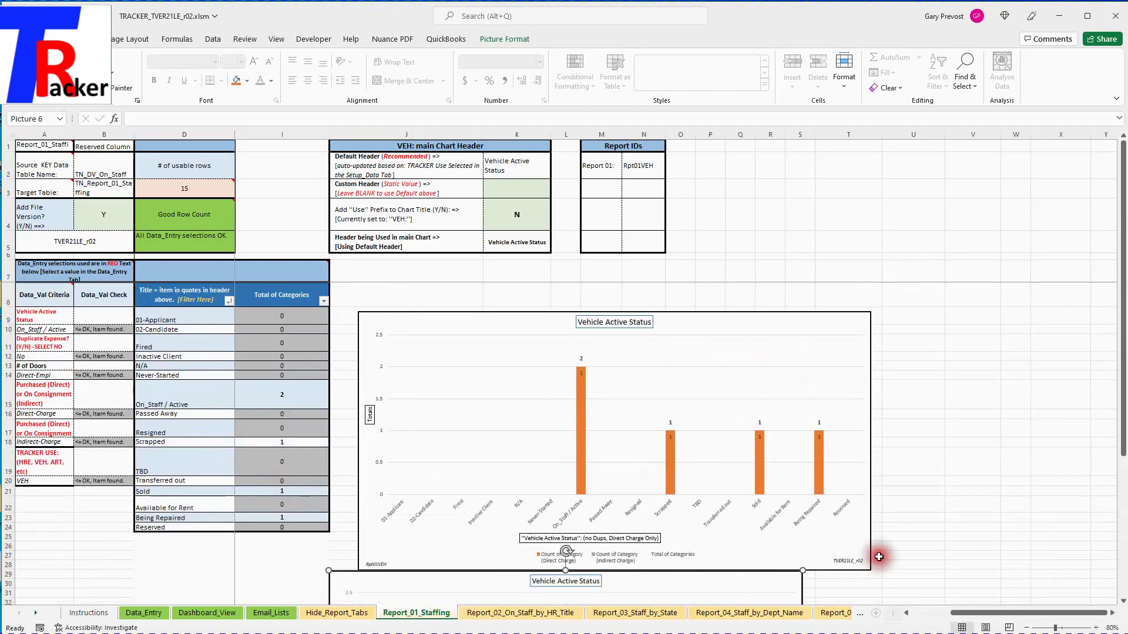
pyautogui.moveTo(963, 612); pyautogui.dragTo(919, 620)
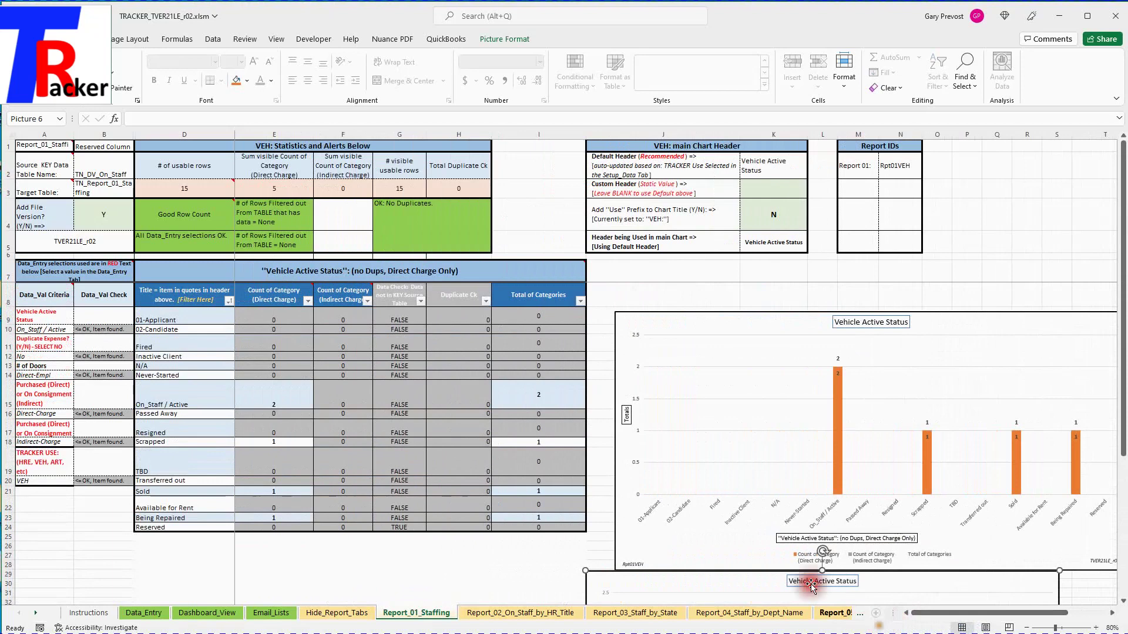
pyautogui.click(190, 316)
pyautogui.click(190, 329)
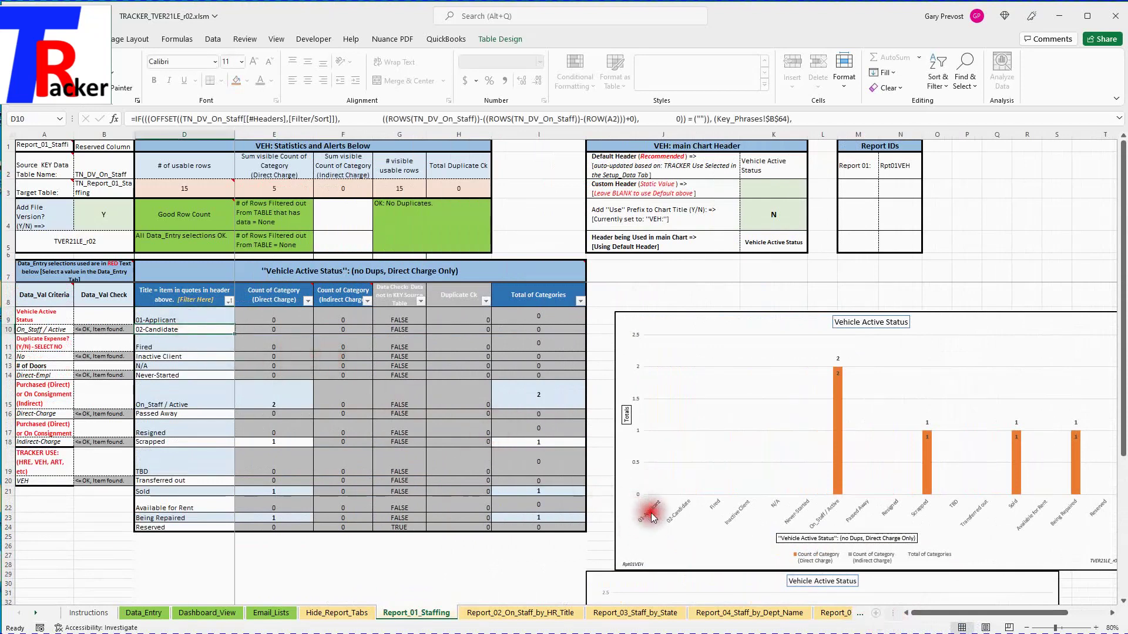
pyautogui.click(228, 300)
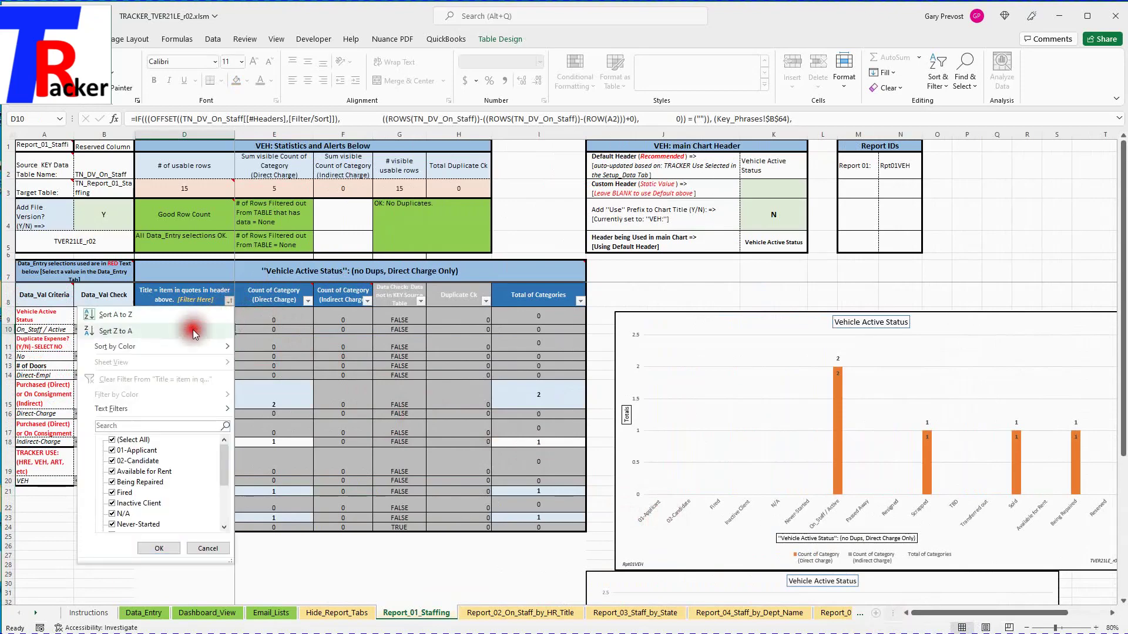
pyautogui.click(111, 451)
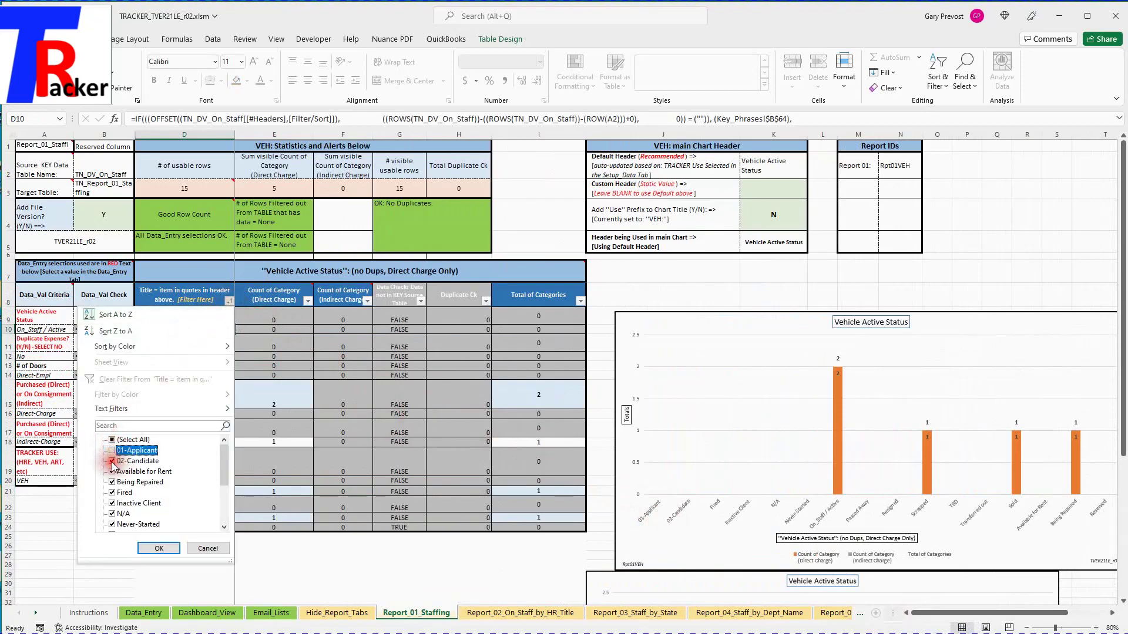
pyautogui.click(112, 461)
pyautogui.click(159, 548)
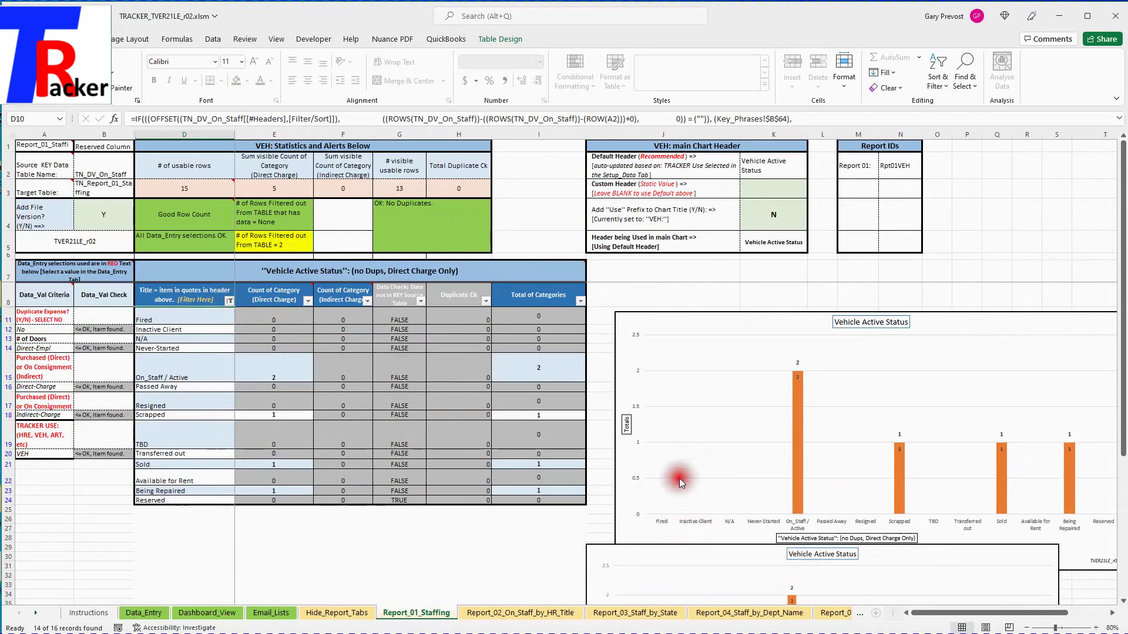
# Move the static chart picture clear of the live chart for comparison, and delete the picture
pyautogui.scroll(-6, 681, 475)
pyautogui.moveTo(696, 470); pyautogui.dragTo(682, 510)
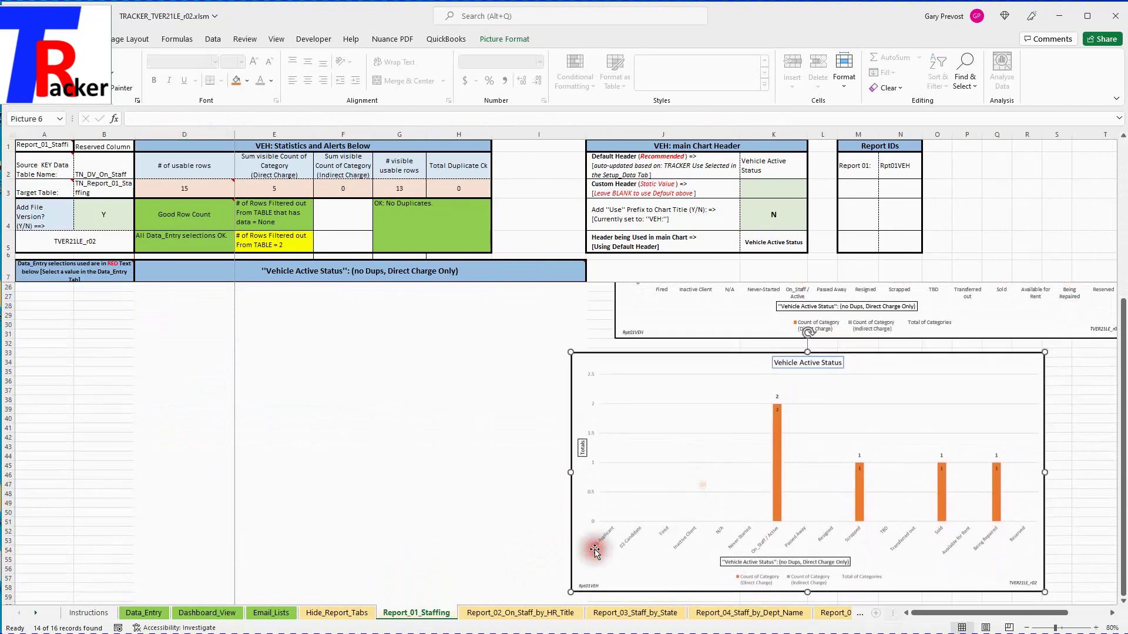
pyautogui.click(495, 466)
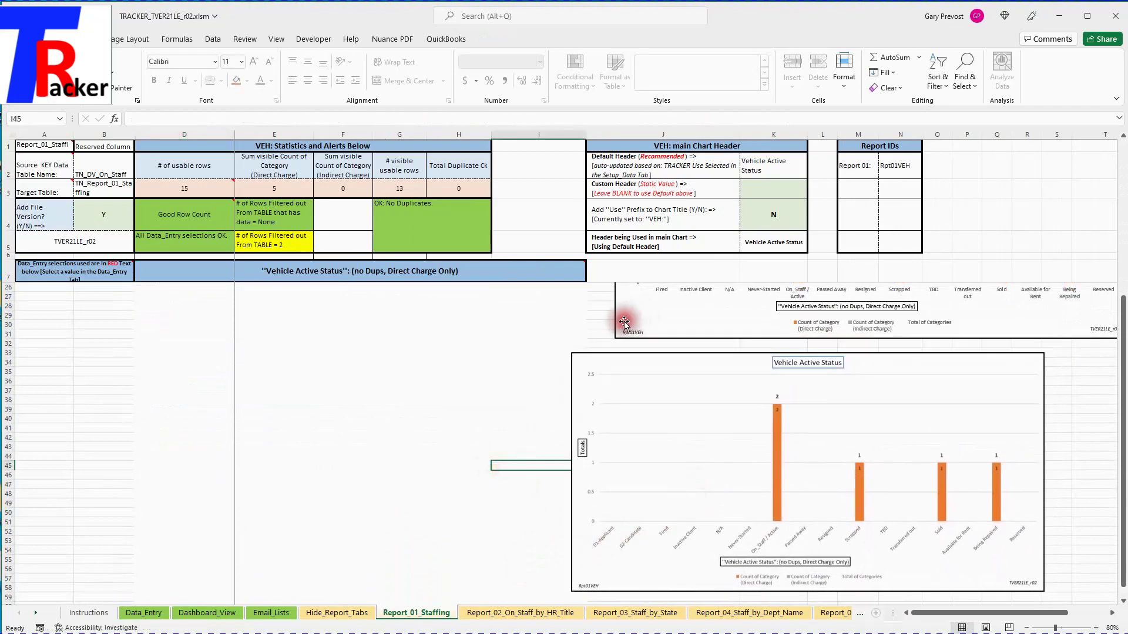
pyautogui.click(654, 353)
pyautogui.press('Delete')
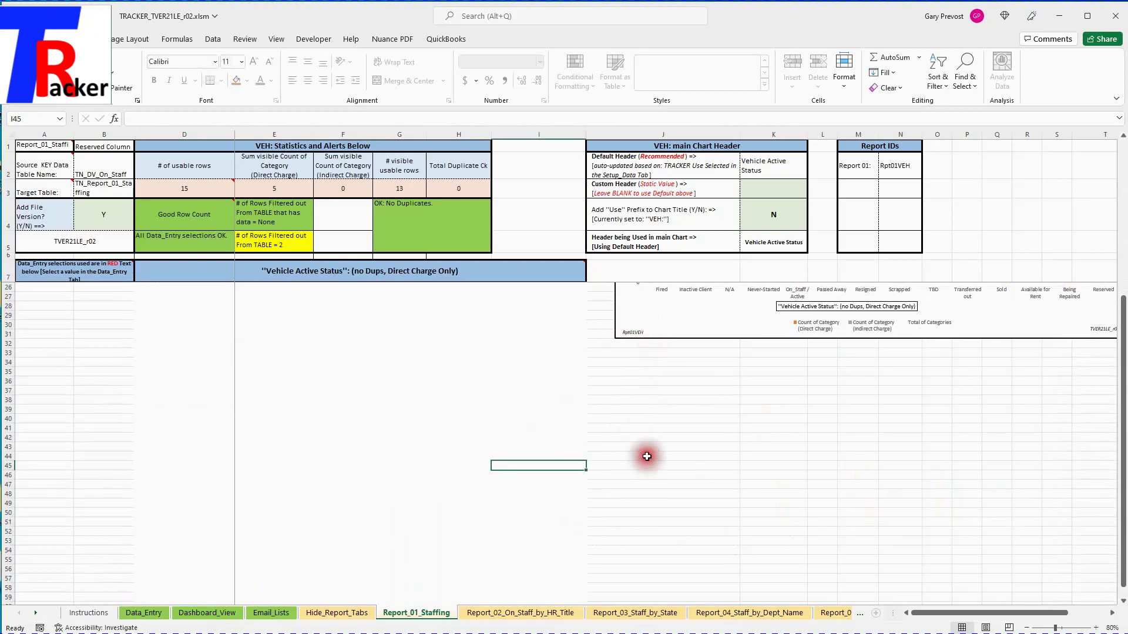
# Check which categories are selected in the Title column filter, without changing them
pyautogui.scroll(6, 642, 466)
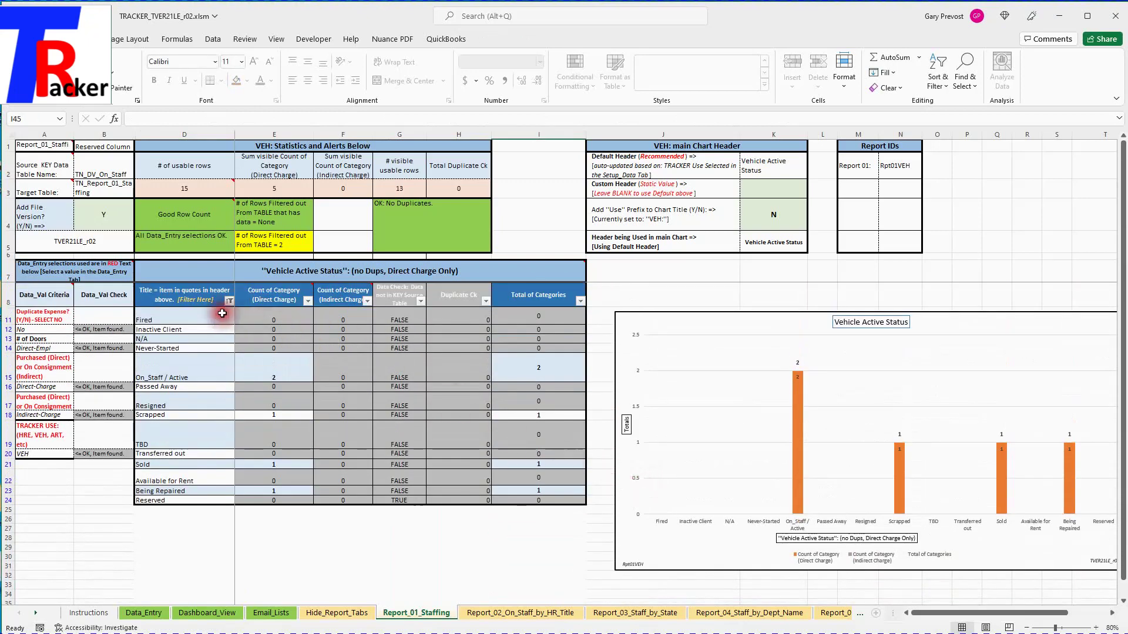
pyautogui.click(229, 301)
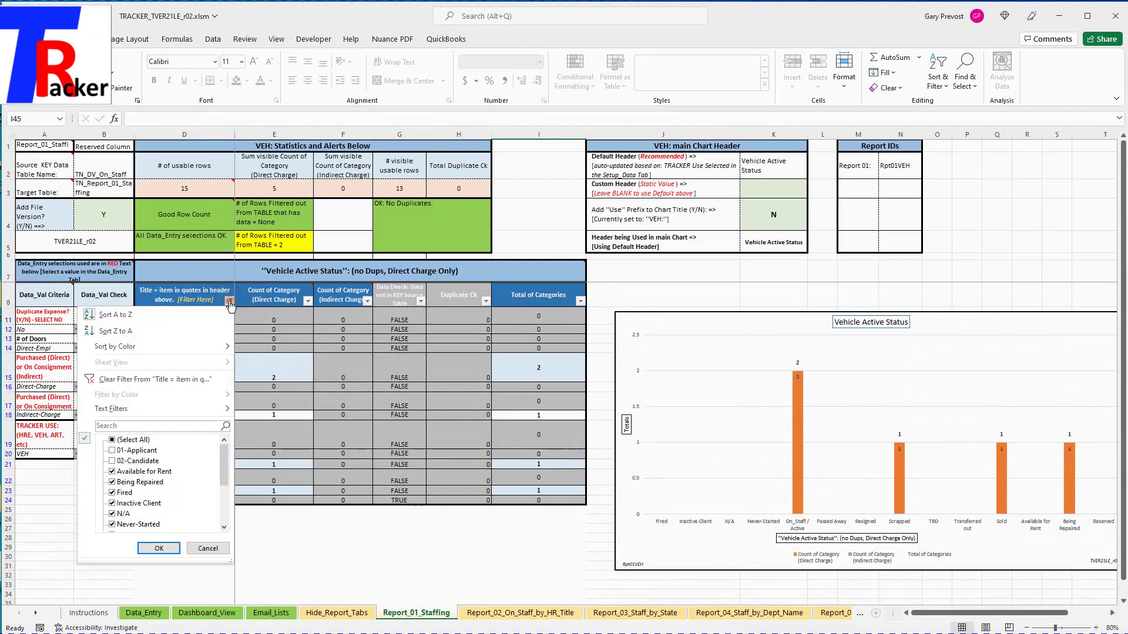
pyautogui.click(229, 301)
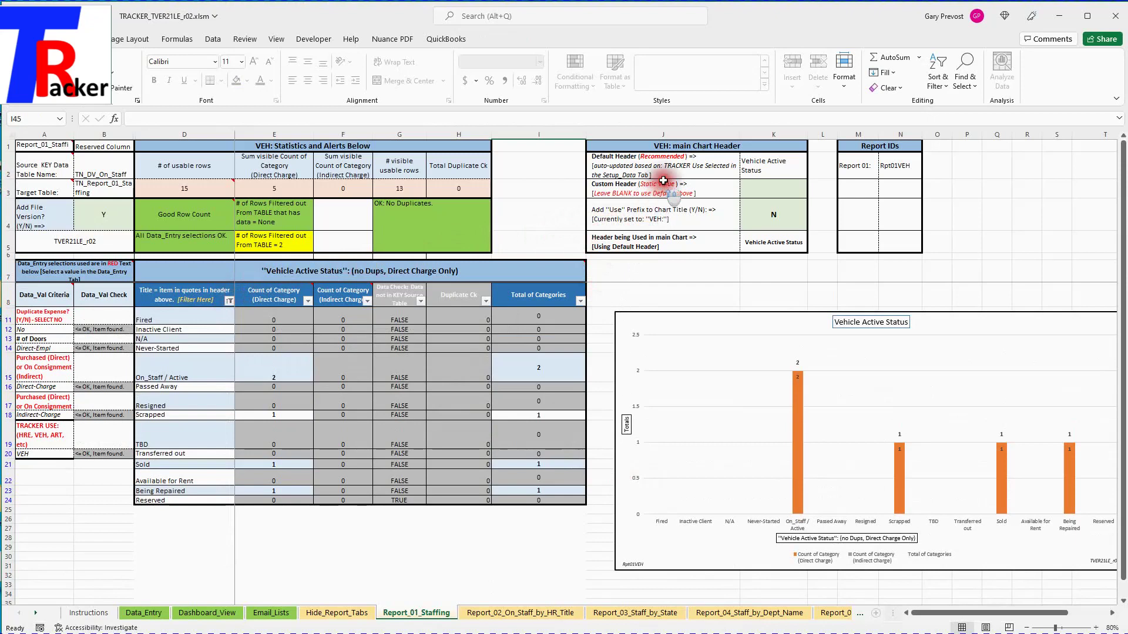
# Select the main Chart Header title in J1 and open the Setup_Data sheet
pyautogui.click(641, 146)
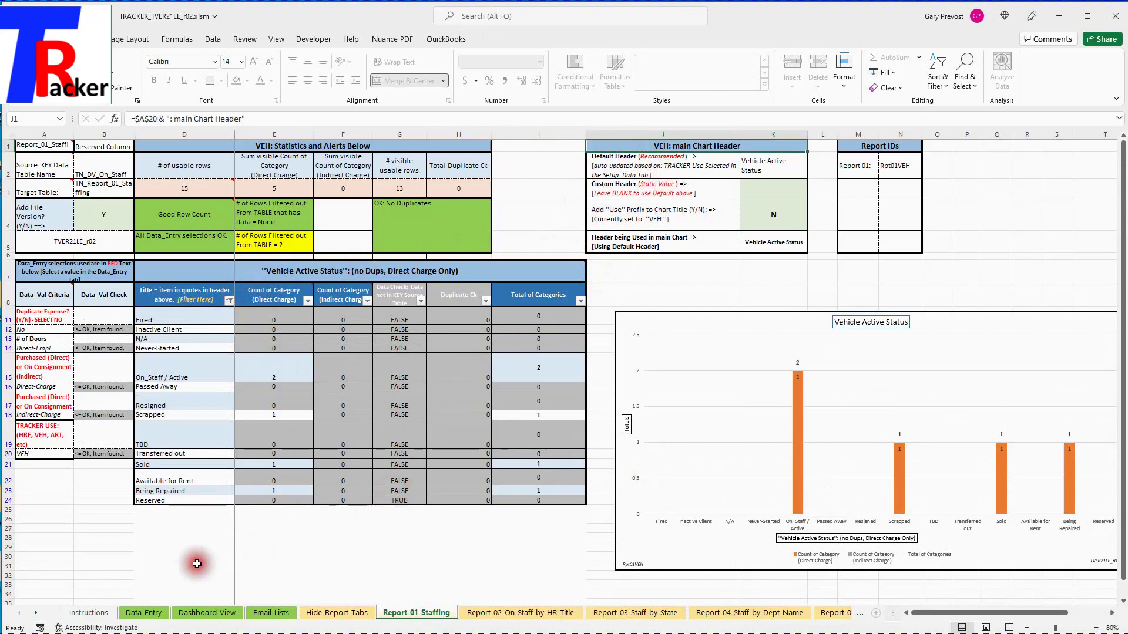
pyautogui.click(37, 613)
pyautogui.click(37, 613)
pyautogui.click(37, 613)
pyautogui.click(37, 614)
pyautogui.click(36, 613)
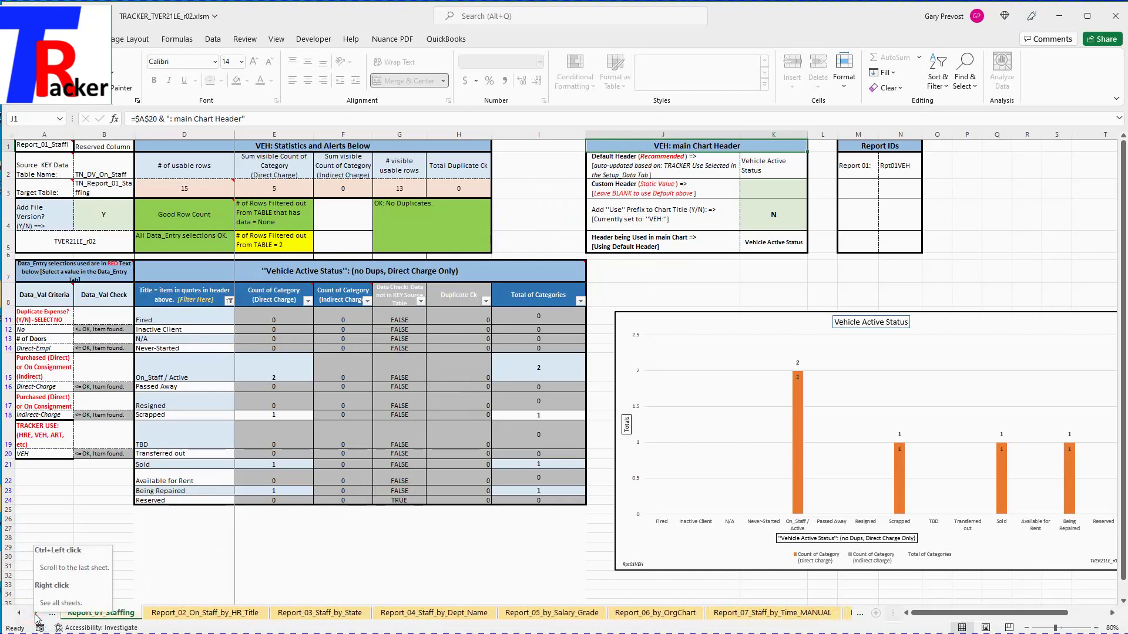
pyautogui.click(36, 613)
pyautogui.click(36, 613)
pyautogui.click(37, 613)
pyautogui.click(37, 613)
pyautogui.click(37, 613)
pyautogui.click(36, 613)
pyautogui.click(37, 613)
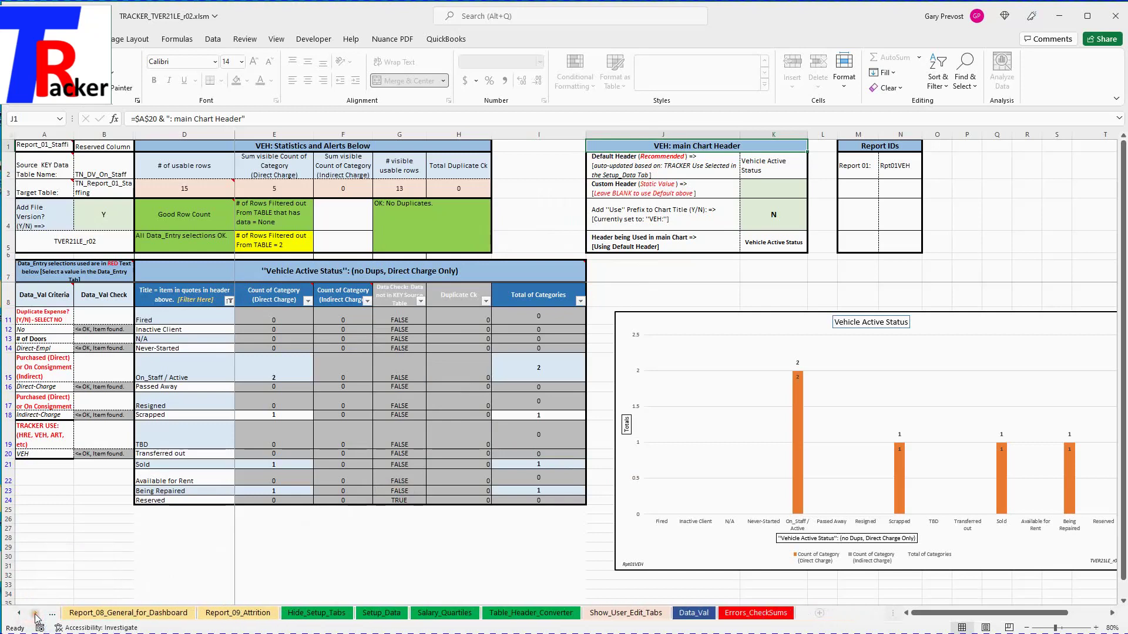
pyautogui.click(390, 614)
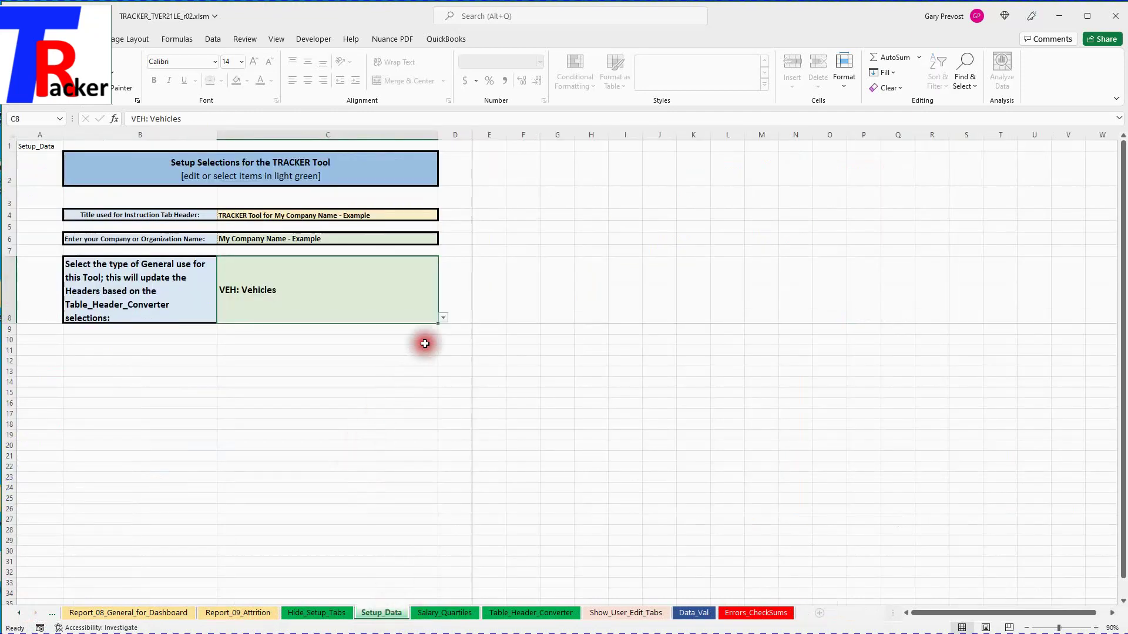
# Set the tool's general use type in C8 to HRE: Human Resources
pyautogui.click(442, 319)
pyautogui.scroll(3, 442, 365)
pyautogui.click(345, 327)
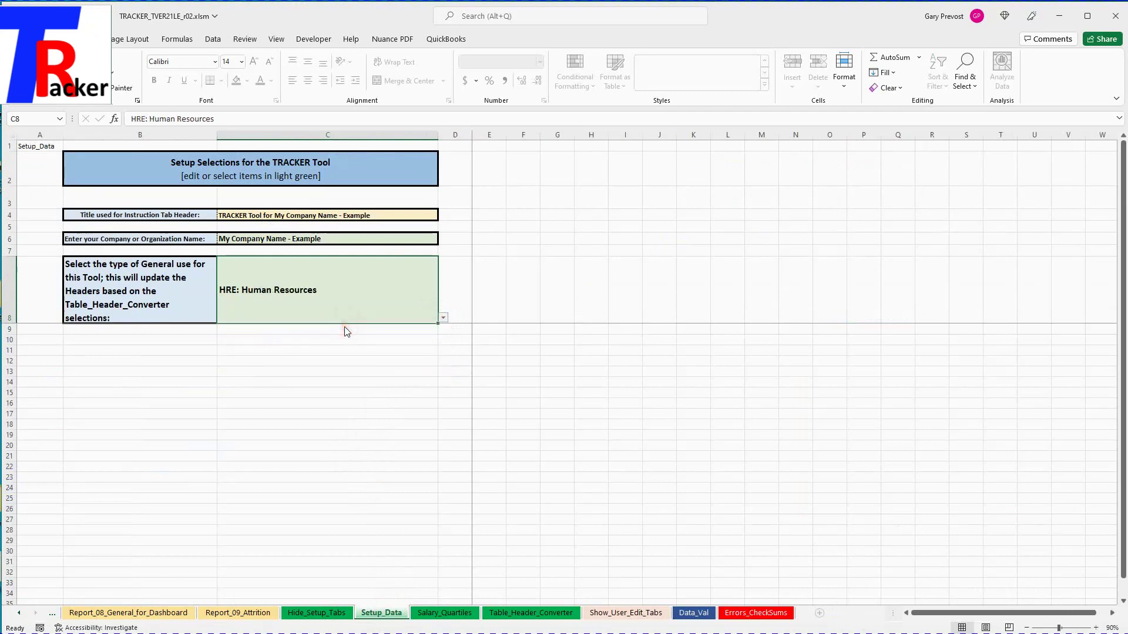
# Return to the Report_01_Staffing sheet to check its headers and chart under the changed use selection
pyautogui.click(18, 614)
pyautogui.click(19, 613)
pyautogui.click(19, 614)
pyautogui.click(19, 614)
pyautogui.click(19, 614)
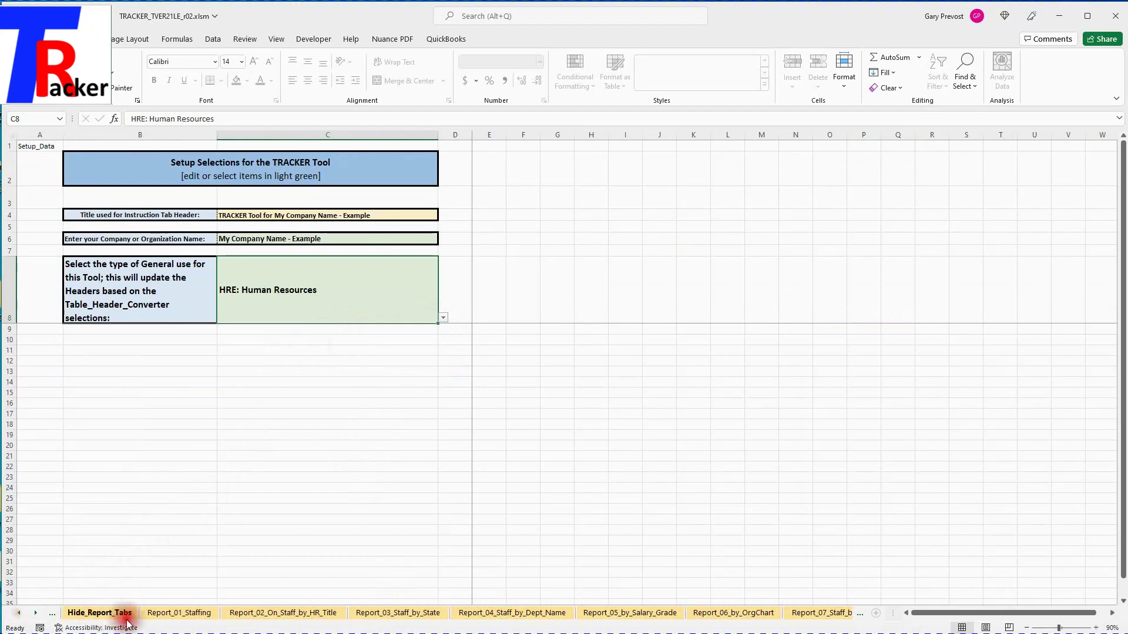
pyautogui.click(177, 614)
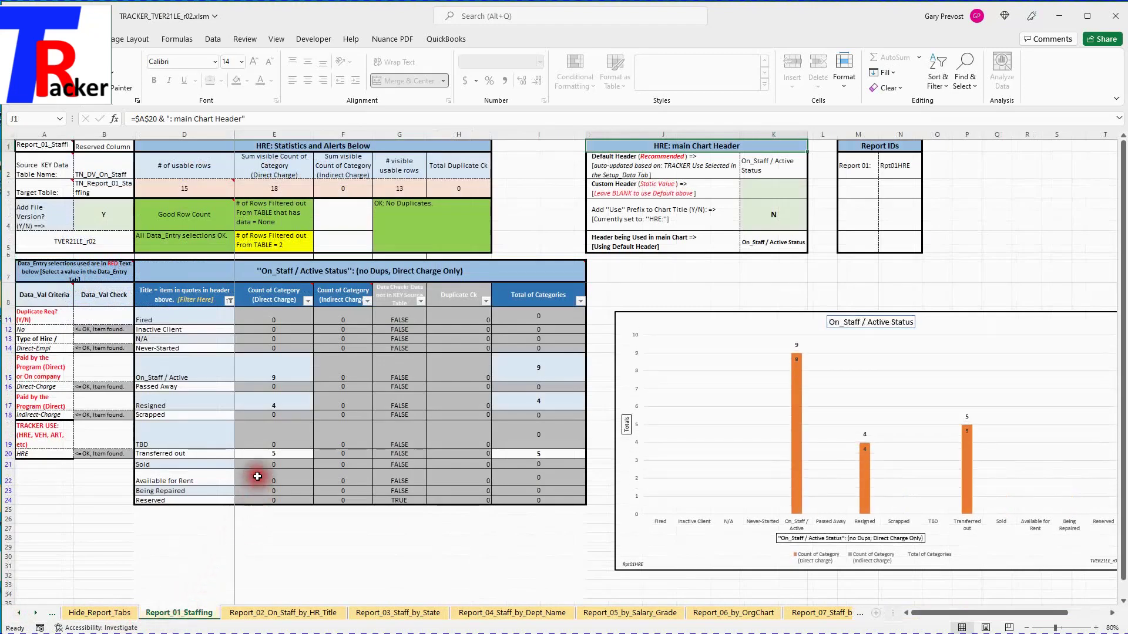
# Select all categories in the Title column filter so 01-Applicant and 02-Candidate are included again
pyautogui.click(229, 302)
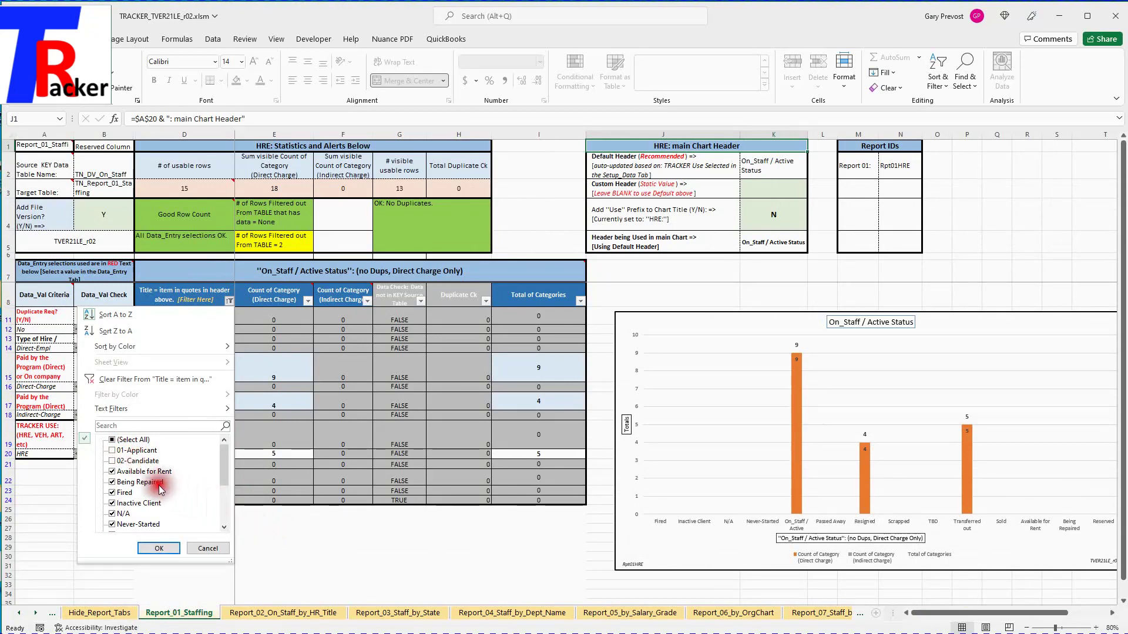
pyautogui.click(112, 441)
pyautogui.click(158, 552)
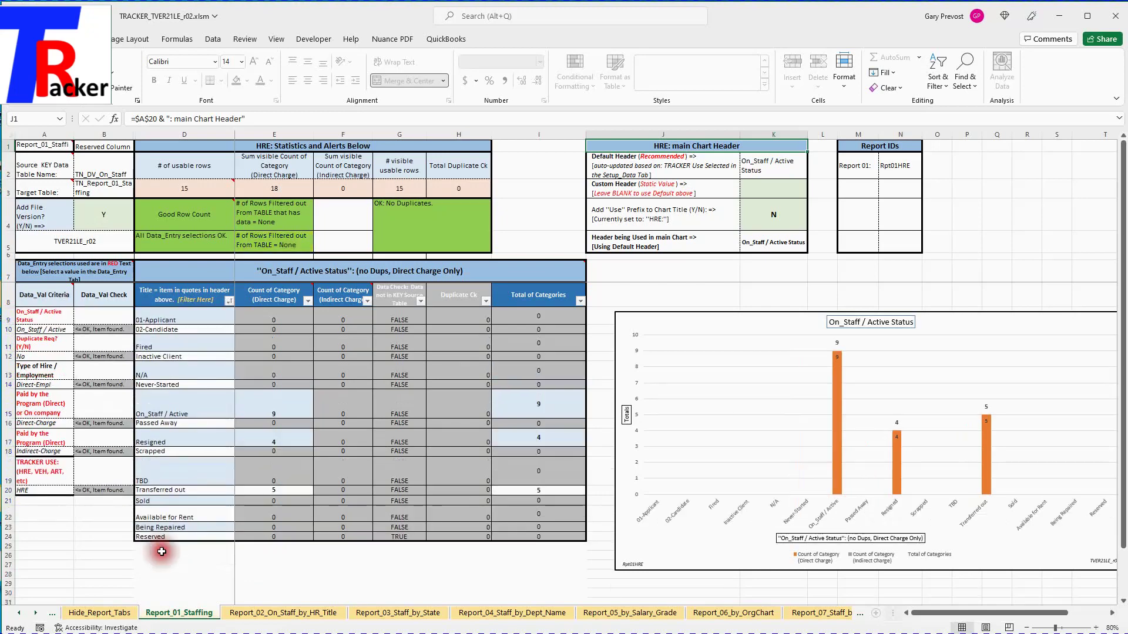
pyautogui.click(359, 567)
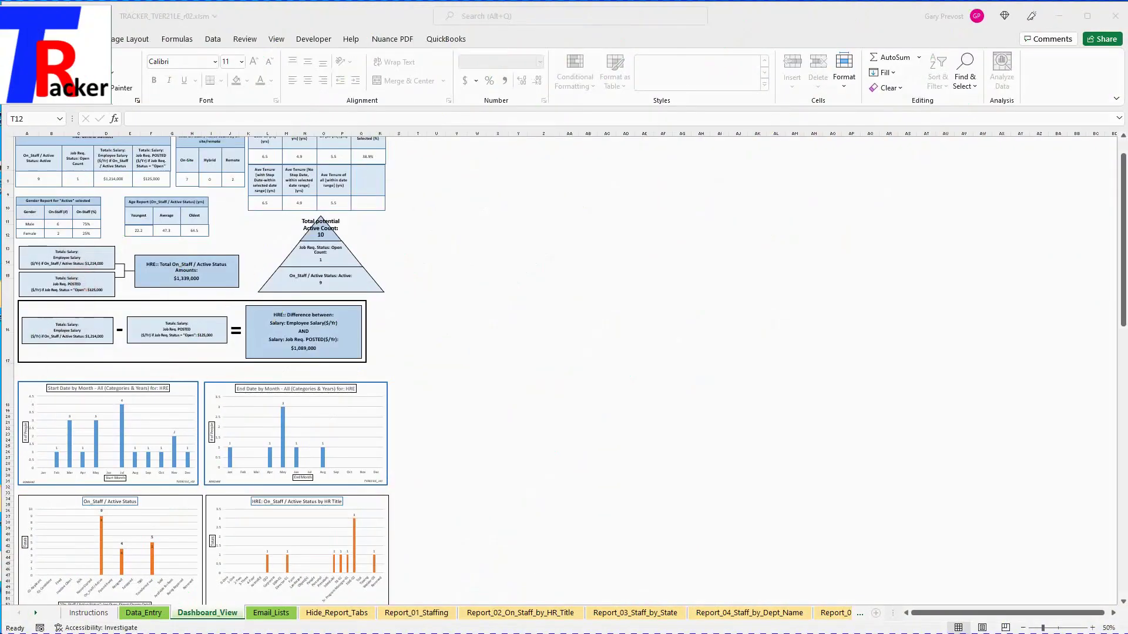
# Look over the statistics and report charts on the Dashboard_View sheet
pyautogui.scroll(-5, 165, 454)
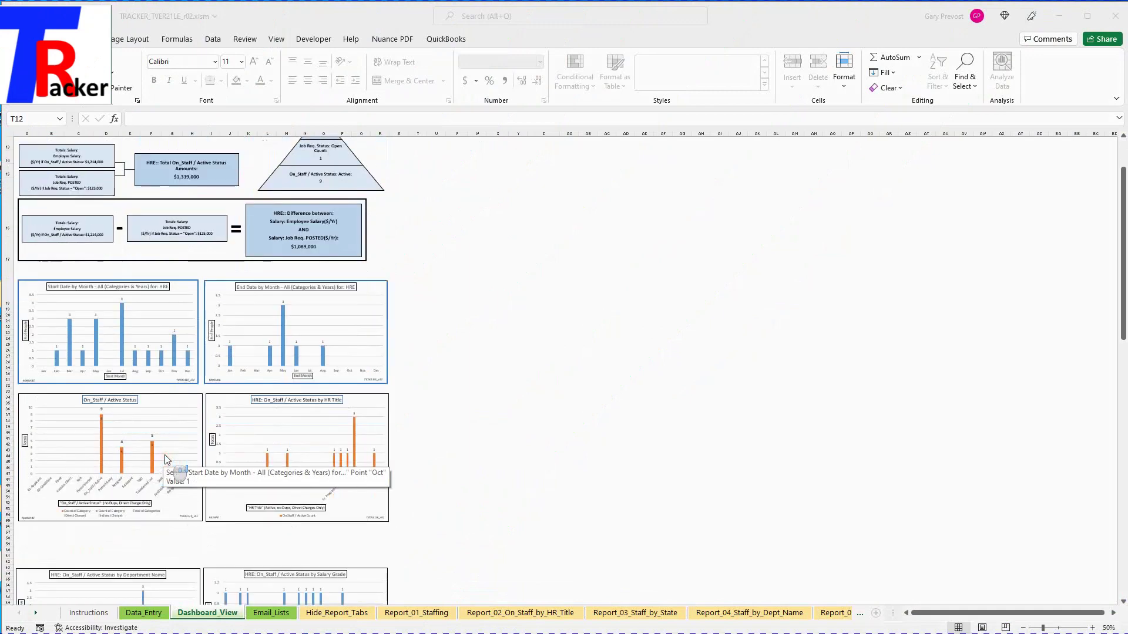
pyautogui.scroll(7, 164, 455)
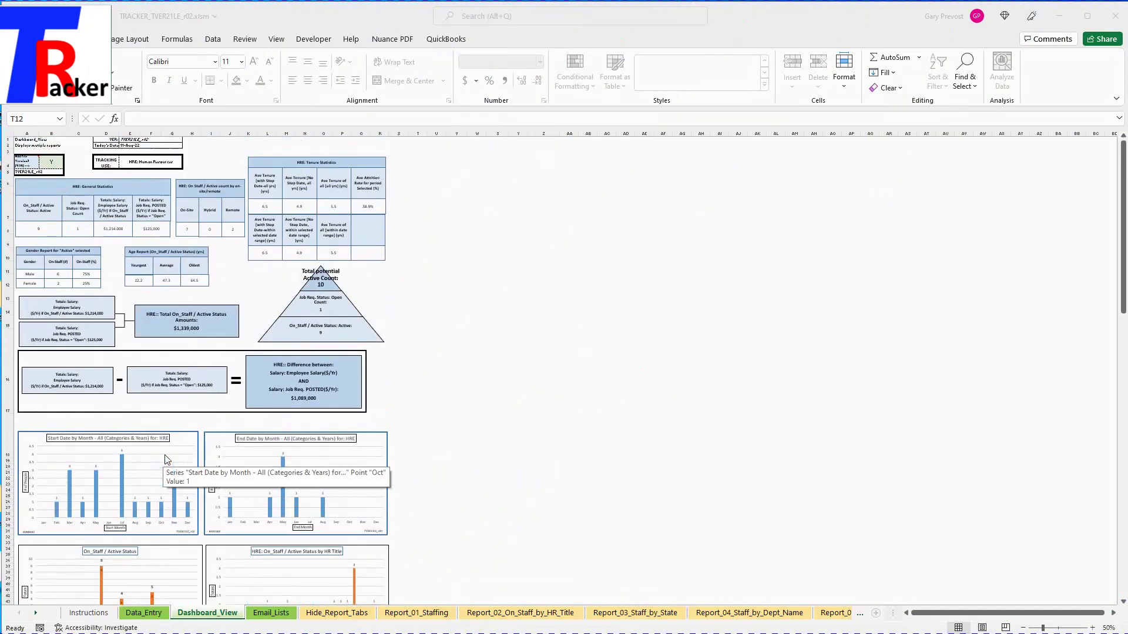